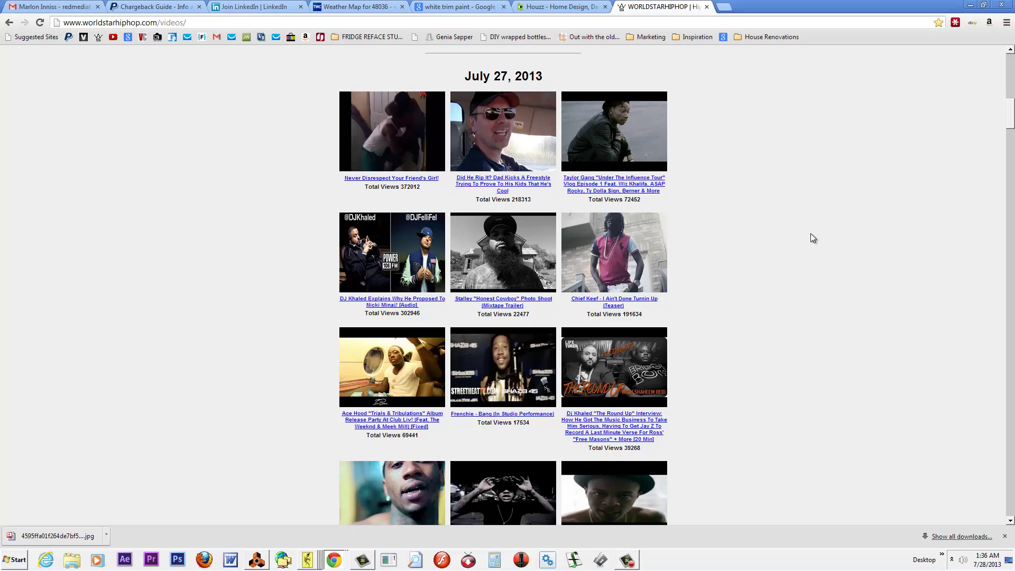
- Look over the July 27, 2013 video thumbnails, titles and view totals, and return to the featured videos above them
{"action": "scroll", "coordinate": [813, 238], "scroll_direction": "down", "scroll_amount": 1}
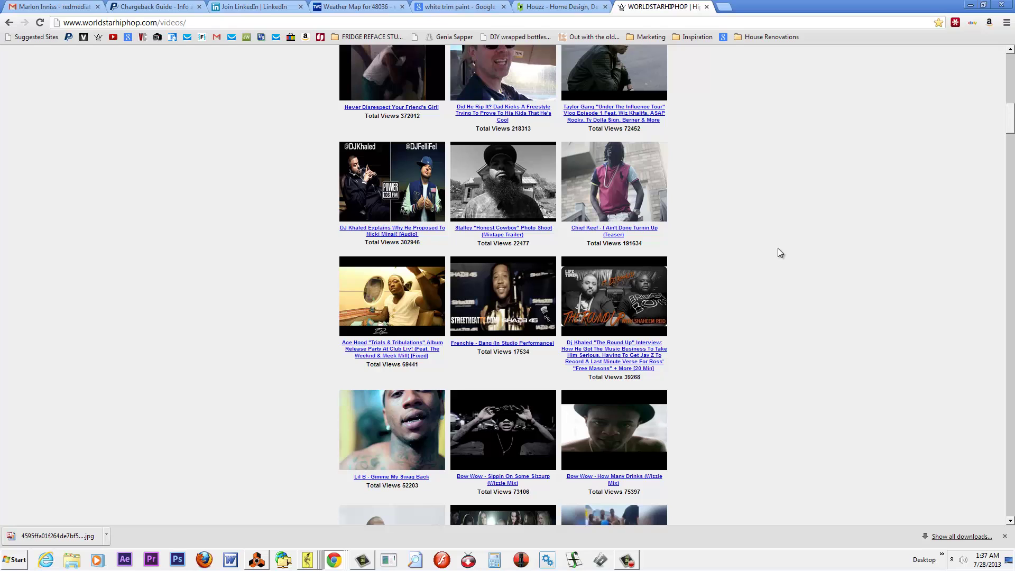
{"action": "scroll", "coordinate": [778, 233], "scroll_direction": "down", "scroll_amount": 3}
{"action": "scroll", "coordinate": [778, 232], "scroll_direction": "down", "scroll_amount": 1}
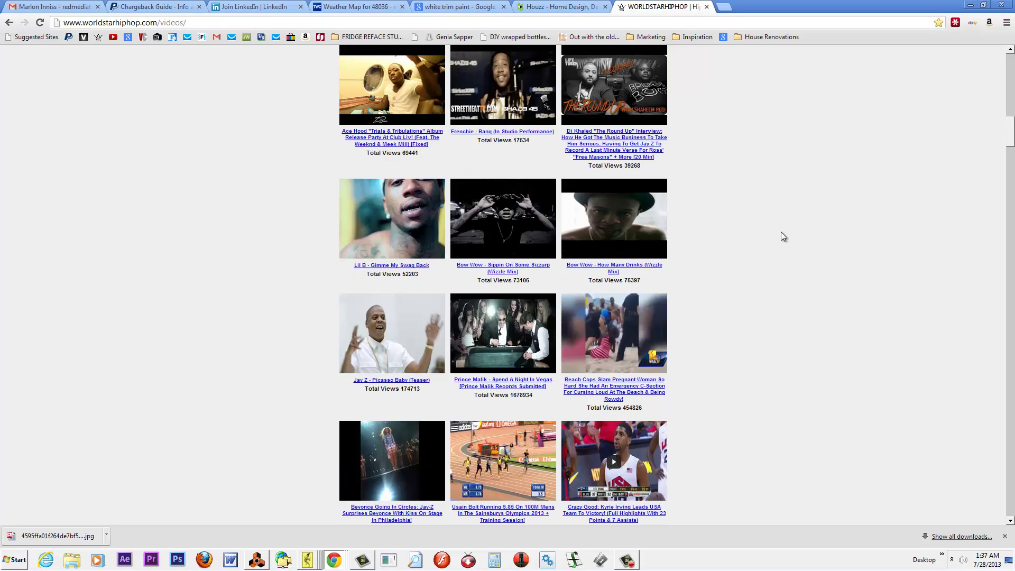
{"action": "scroll", "coordinate": [783, 236], "scroll_direction": "down", "scroll_amount": 4}
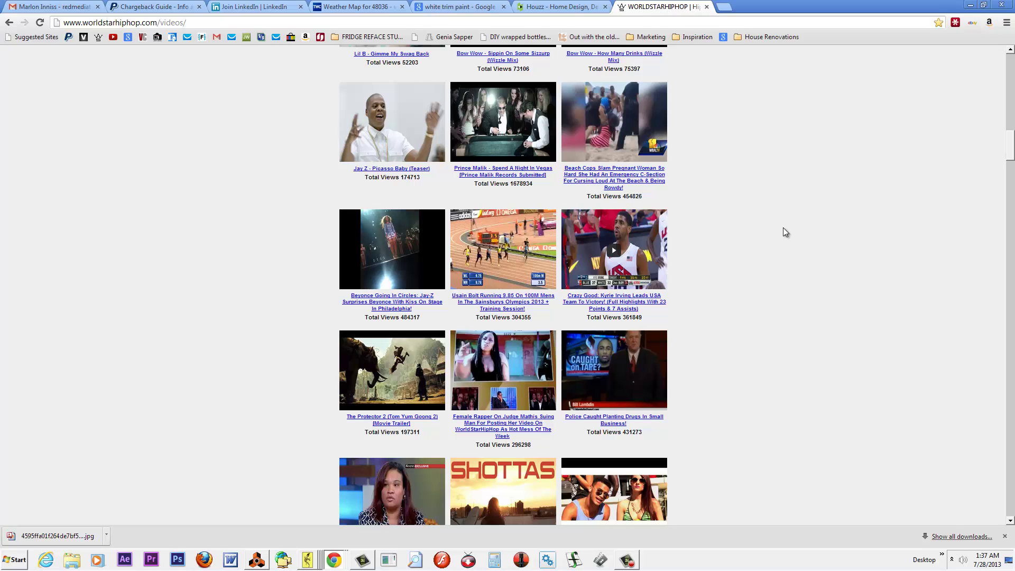
{"action": "scroll", "coordinate": [788, 247], "scroll_direction": "down", "scroll_amount": 1}
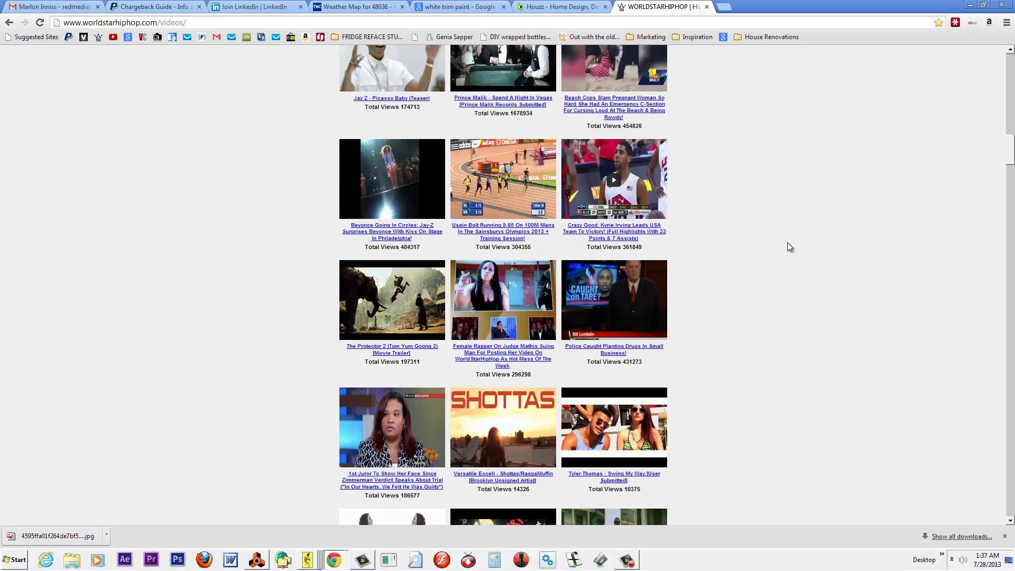
{"action": "scroll", "coordinate": [789, 247], "scroll_direction": "down", "scroll_amount": 3}
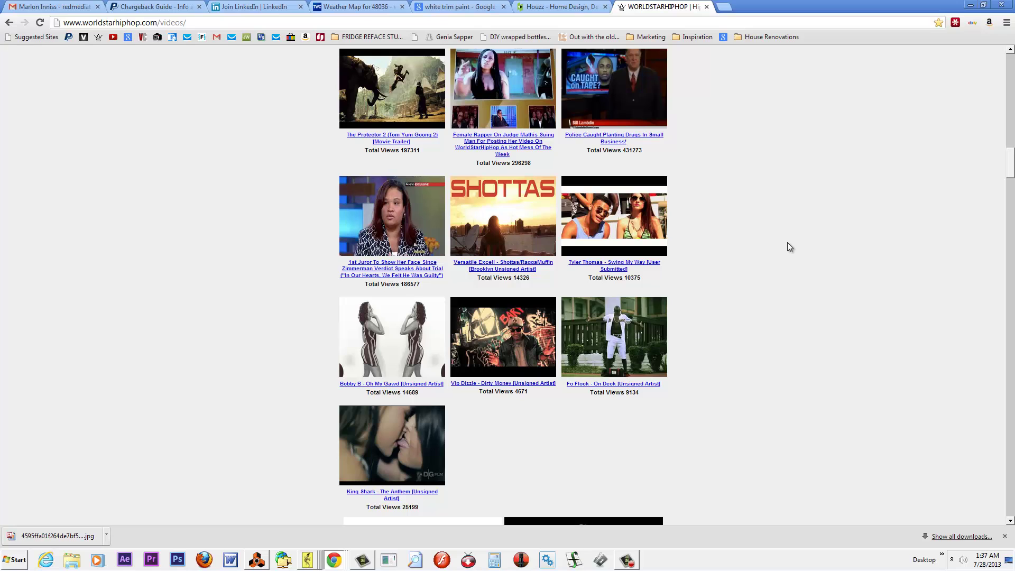
{"action": "scroll", "coordinate": [789, 247], "scroll_direction": "up", "scroll_amount": 3}
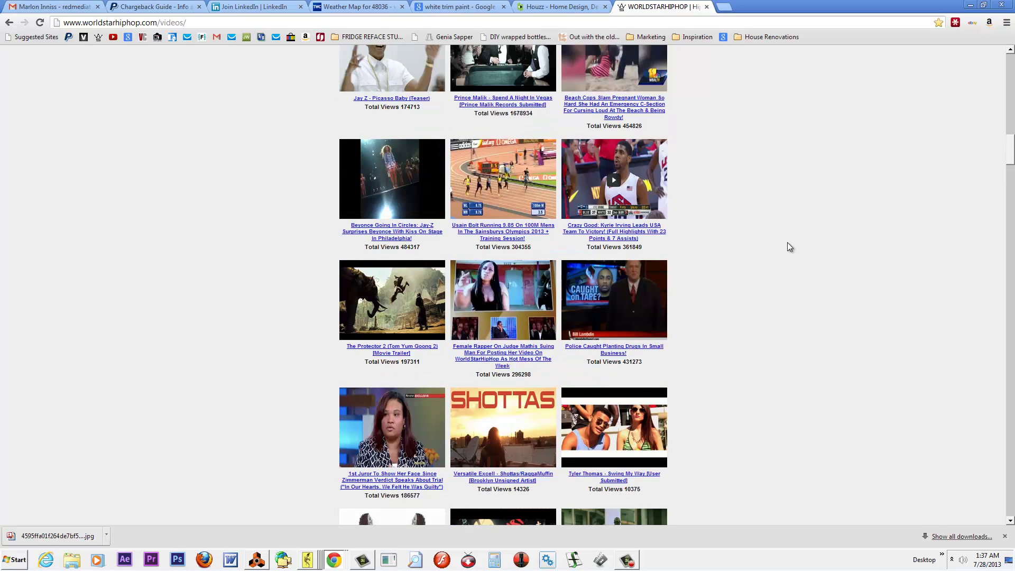
{"action": "scroll", "coordinate": [789, 247], "scroll_direction": "up", "scroll_amount": 2}
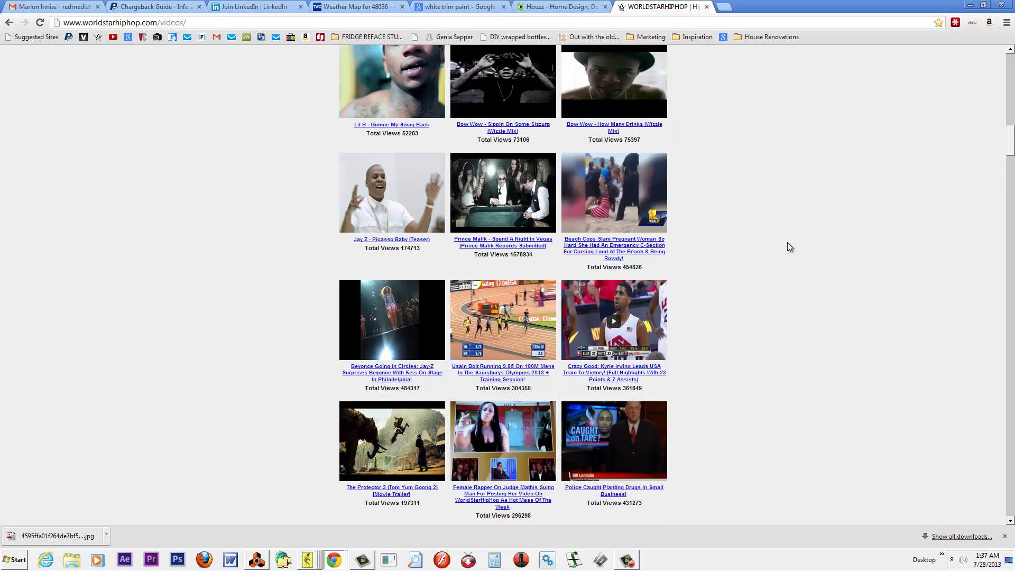
{"action": "scroll", "coordinate": [789, 247], "scroll_direction": "up", "scroll_amount": 5}
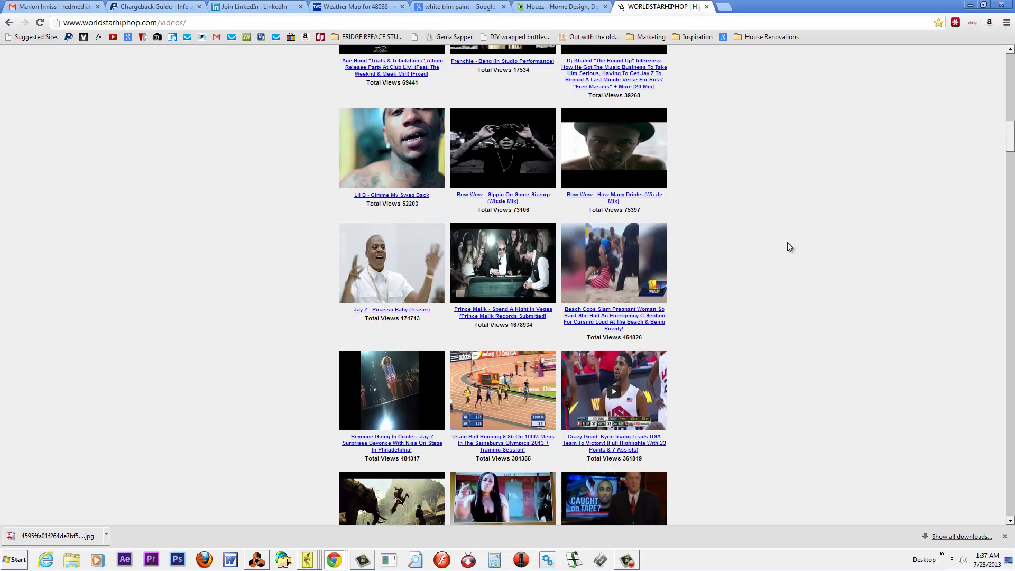
{"action": "scroll", "coordinate": [789, 247], "scroll_direction": "up", "scroll_amount": 10}
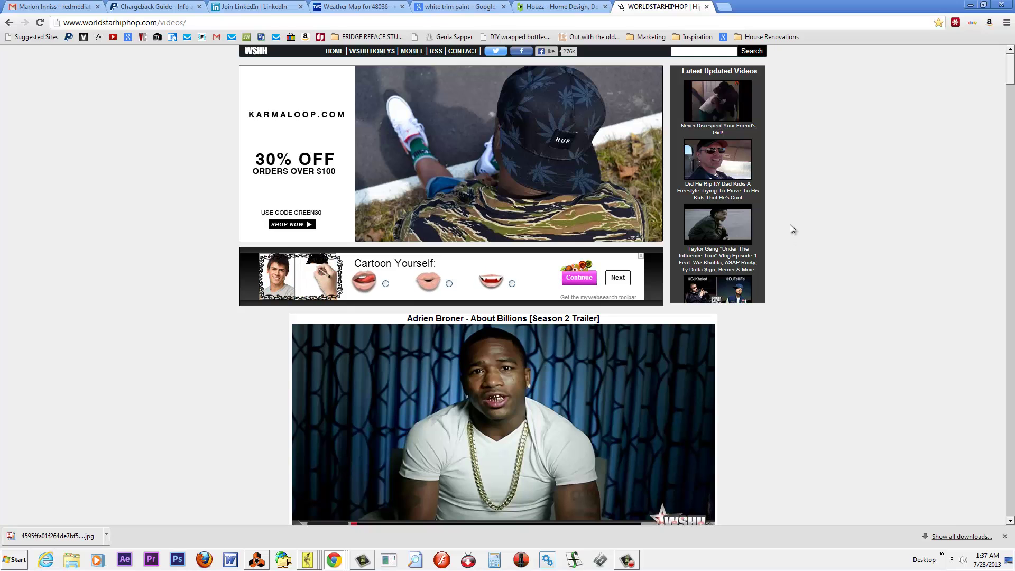
- Review the July 27, 2013 video listings again down to the last entry, and return to the featured videos
{"action": "scroll", "coordinate": [791, 223], "scroll_direction": "down", "scroll_amount": 3}
{"action": "scroll", "coordinate": [791, 223], "scroll_direction": "down", "scroll_amount": 12}
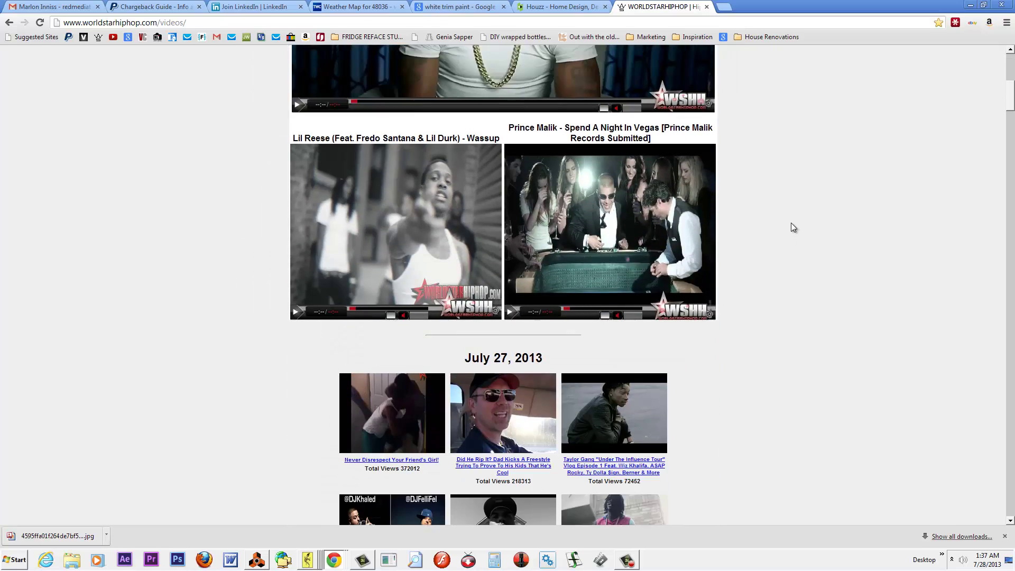
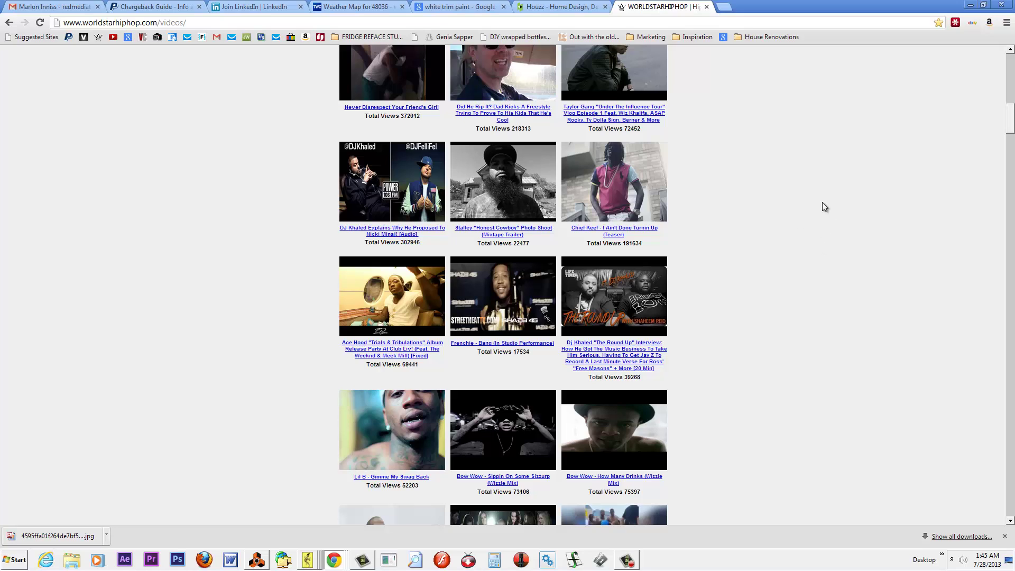
{"action": "scroll", "coordinate": [822, 202], "scroll_direction": "down", "scroll_amount": 7}
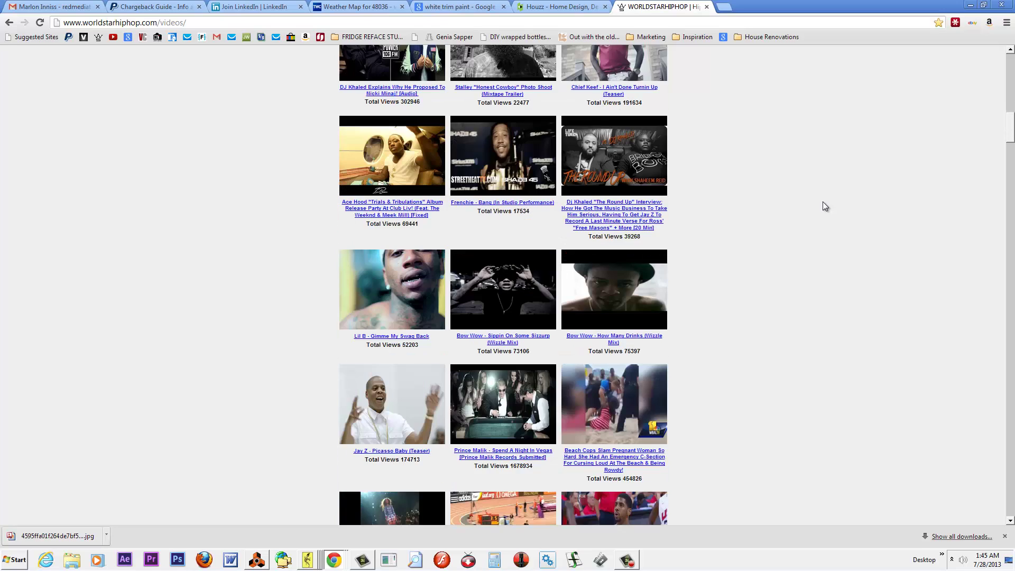
{"action": "scroll", "coordinate": [822, 202], "scroll_direction": "down", "scroll_amount": 3}
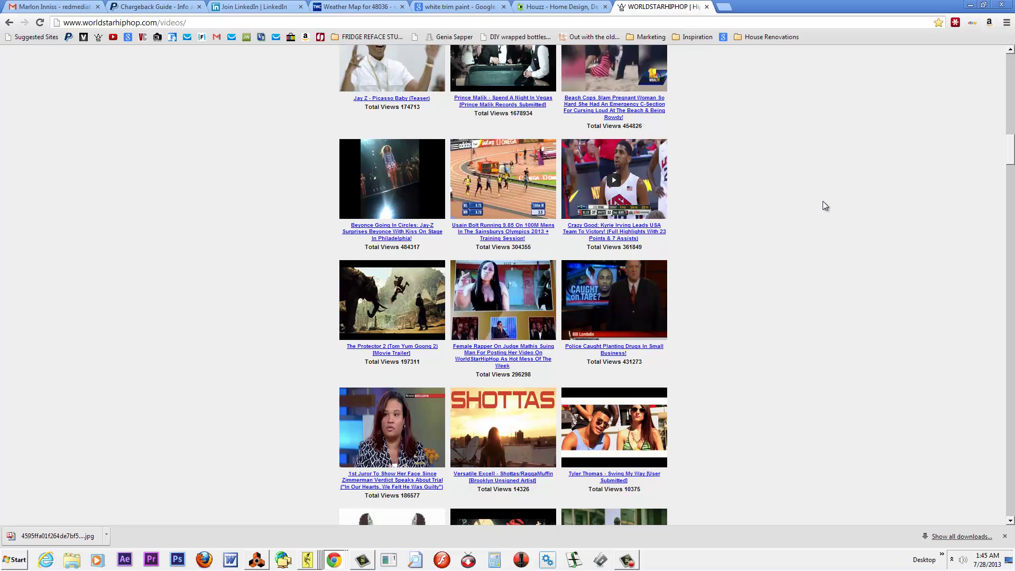
{"action": "scroll", "coordinate": [819, 205], "scroll_direction": "down", "scroll_amount": 4}
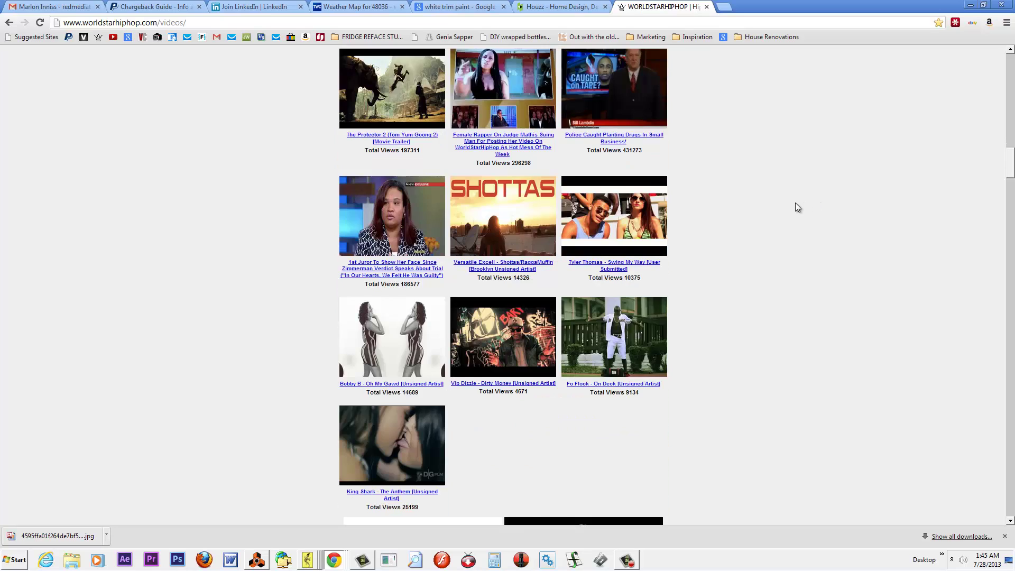
{"action": "scroll", "coordinate": [793, 203], "scroll_direction": "down", "scroll_amount": 2}
{"action": "scroll", "coordinate": [791, 204], "scroll_direction": "up", "scroll_amount": 10}
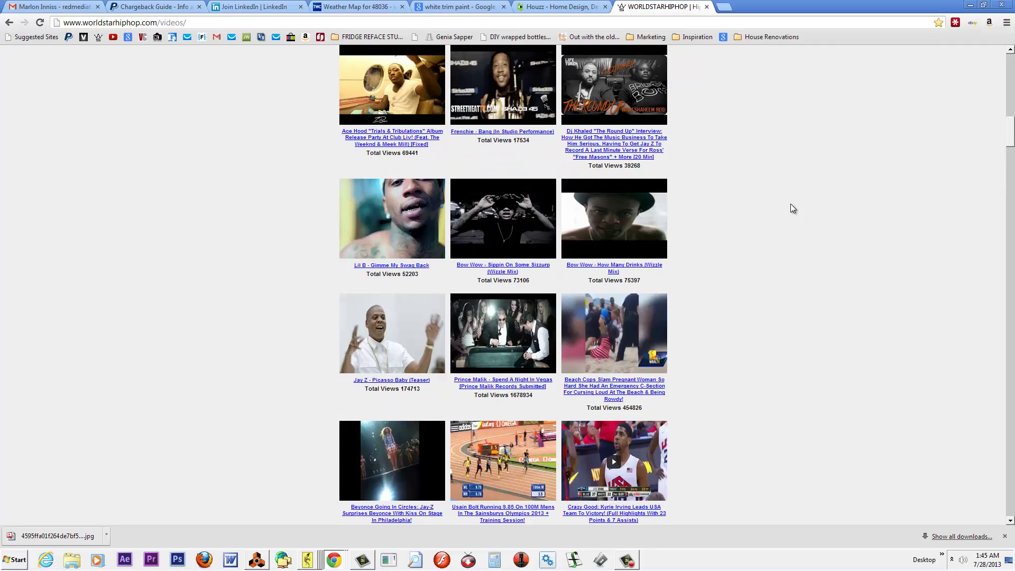
{"action": "scroll", "coordinate": [809, 204], "scroll_direction": "up", "scroll_amount": 10}
{"action": "scroll", "coordinate": [819, 192], "scroll_direction": "down", "scroll_amount": 4}
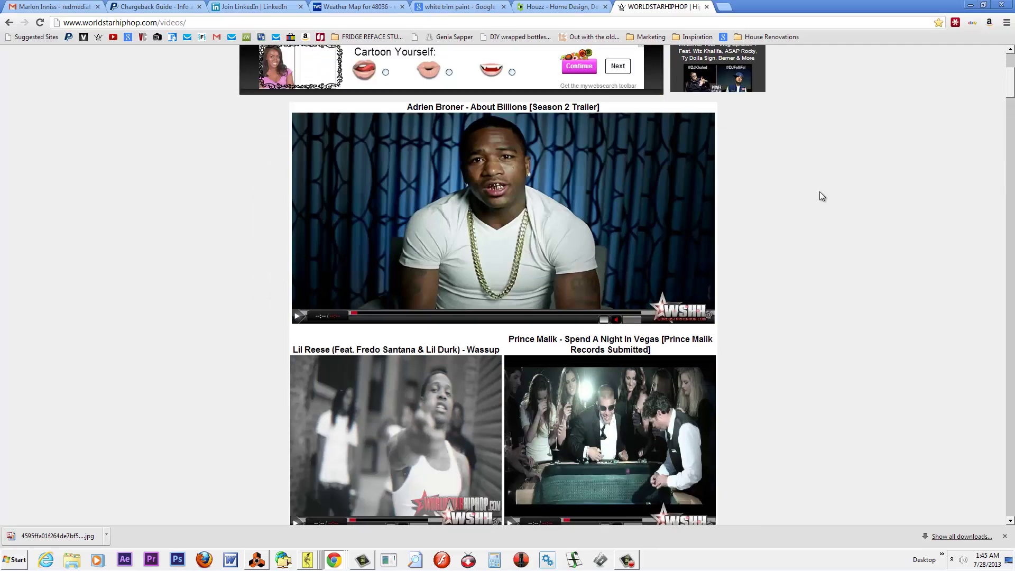
- Browse the older video listings from the July 27, 2013 section down to the start of the July 25 section
{"action": "scroll", "coordinate": [821, 195], "scroll_direction": "down", "scroll_amount": 1}
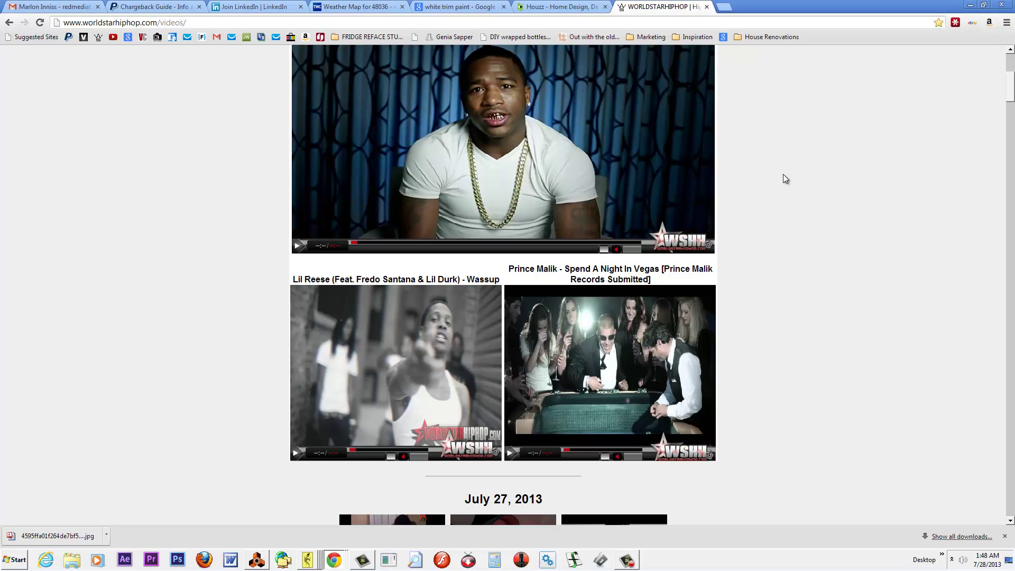
{"action": "scroll", "coordinate": [785, 179], "scroll_direction": "down", "scroll_amount": 10}
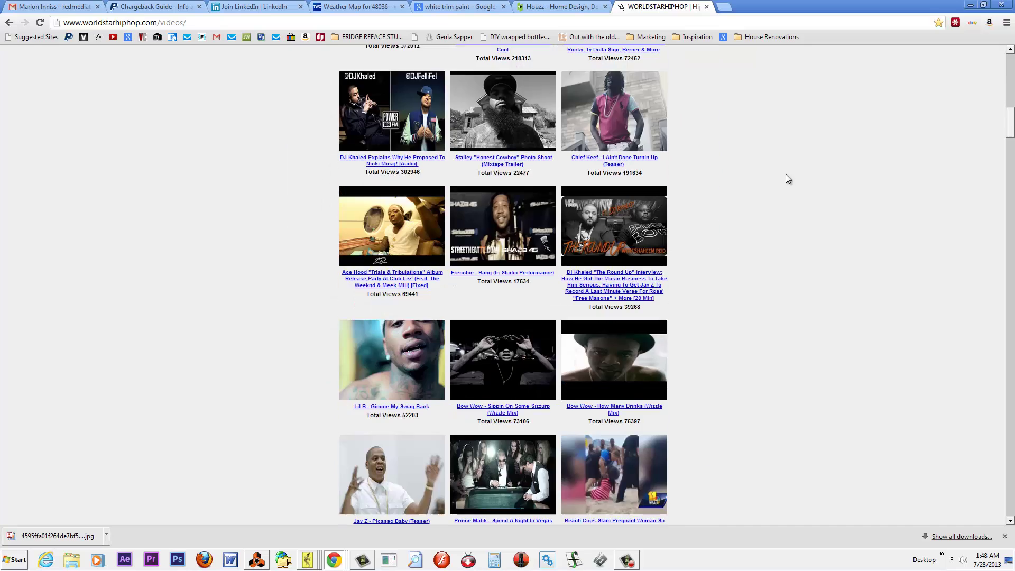
{"action": "scroll", "coordinate": [785, 178], "scroll_direction": "down", "scroll_amount": 15}
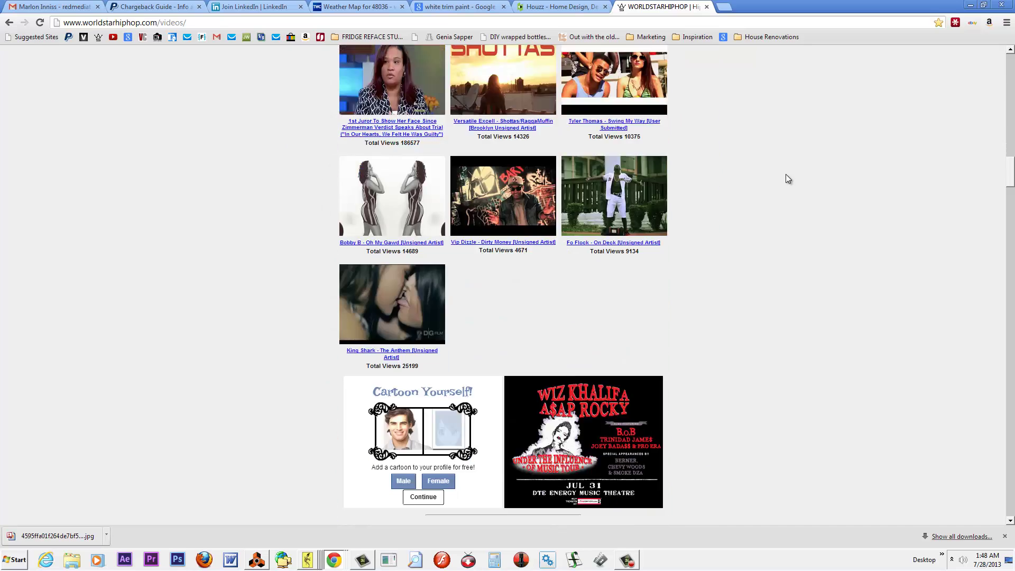
{"action": "scroll", "coordinate": [785, 178], "scroll_direction": "down", "scroll_amount": 11}
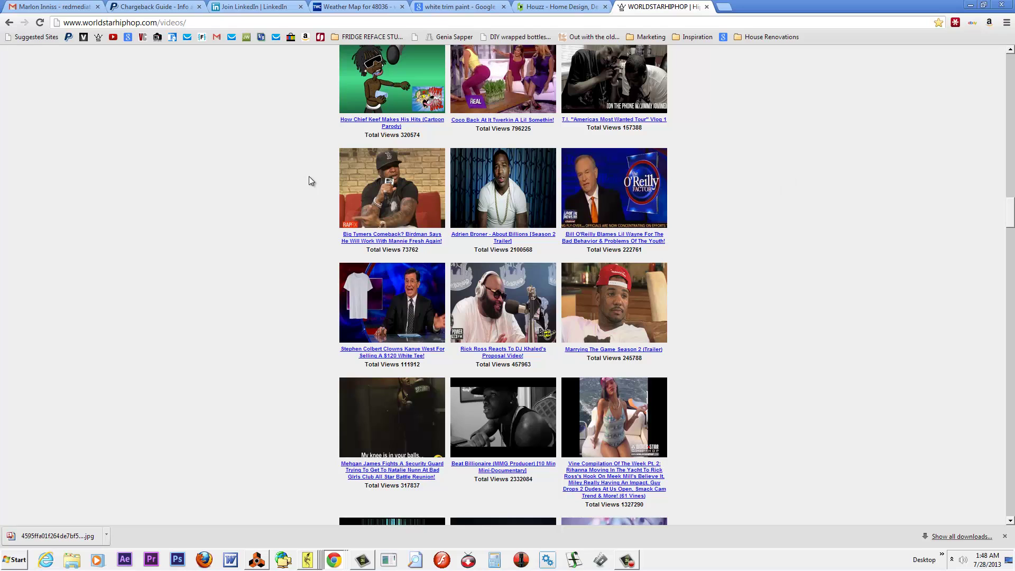
{"action": "scroll", "coordinate": [411, 237], "scroll_direction": "down", "scroll_amount": 1}
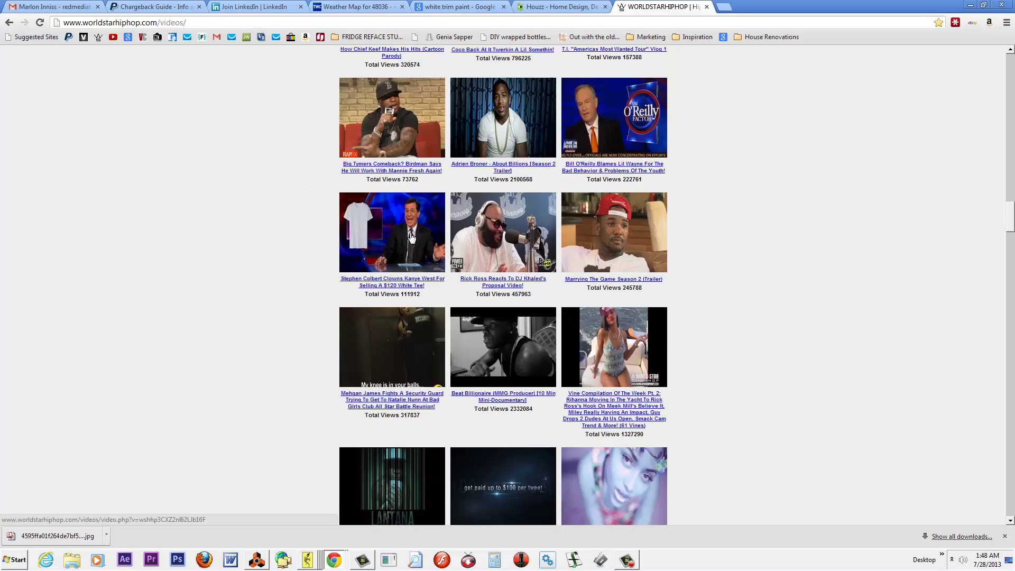
{"action": "scroll", "coordinate": [411, 237], "scroll_direction": "down", "scroll_amount": 10}
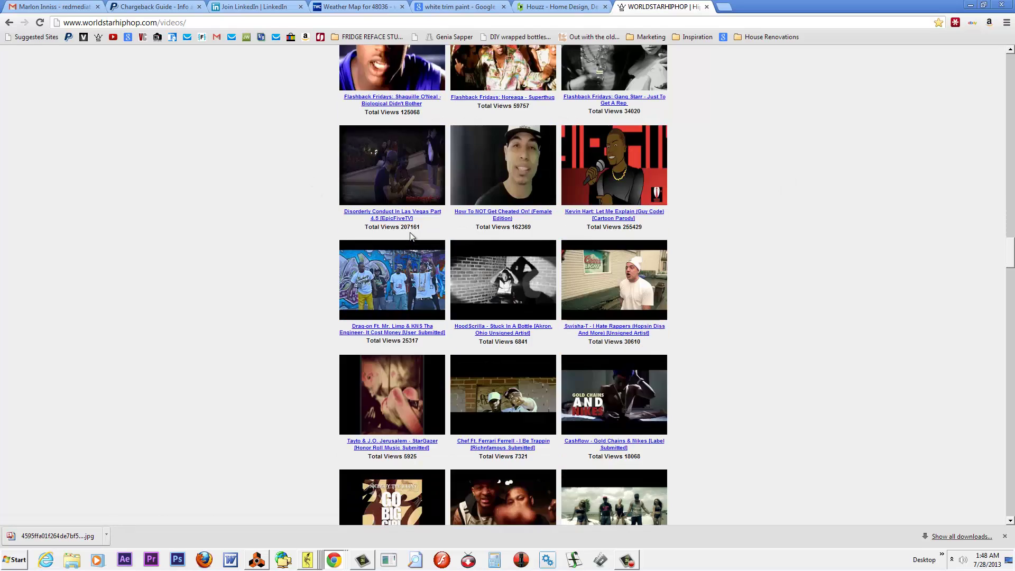
{"action": "scroll", "coordinate": [411, 236], "scroll_direction": "down", "scroll_amount": 1}
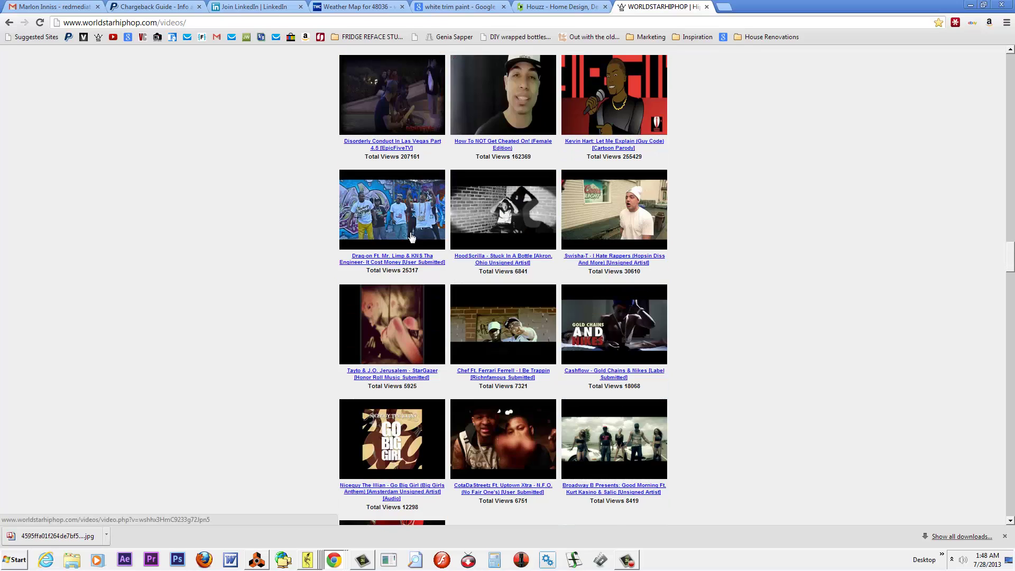
{"action": "scroll", "coordinate": [411, 237], "scroll_direction": "down", "scroll_amount": 6}
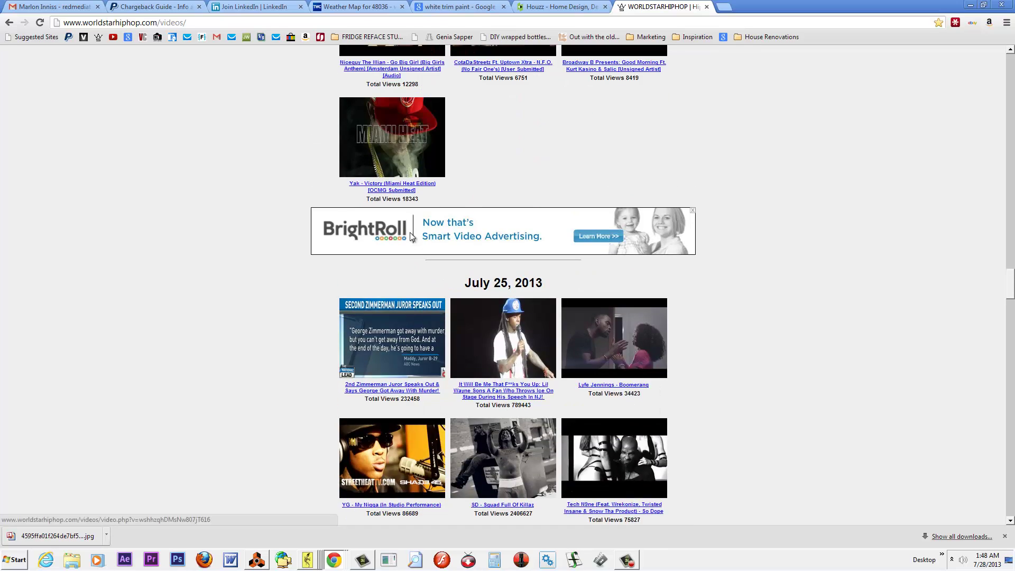
- Examine the titles and view totals of the videos in the July 25, 2013 section through its last entries
{"action": "scroll", "coordinate": [411, 237], "scroll_direction": "down", "scroll_amount": 3}
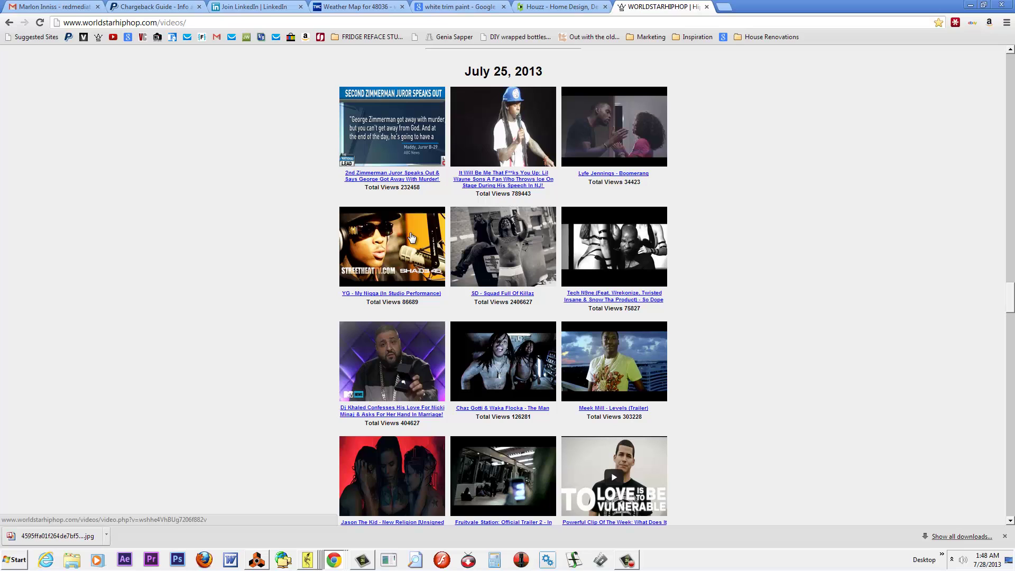
{"action": "scroll", "coordinate": [411, 237], "scroll_direction": "down", "scroll_amount": 3}
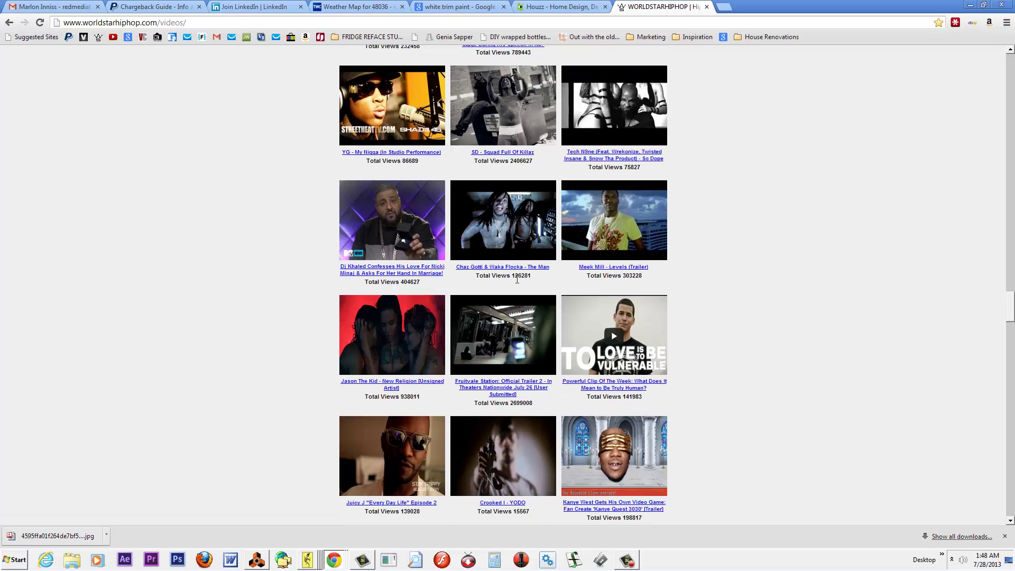
{"action": "scroll", "coordinate": [517, 279], "scroll_direction": "down", "scroll_amount": 6}
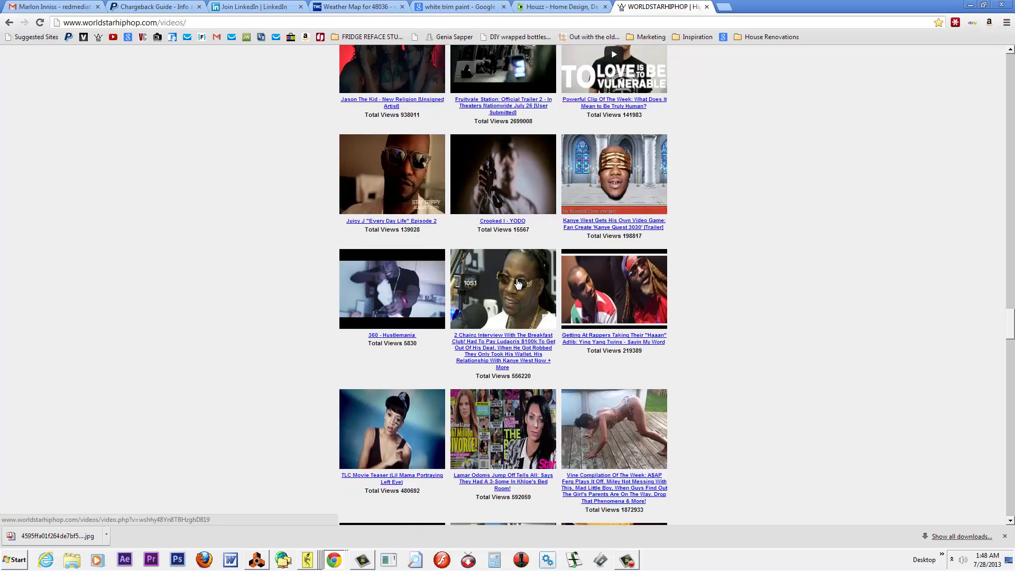
{"action": "scroll", "coordinate": [517, 285], "scroll_direction": "down", "scroll_amount": 2}
{"action": "scroll", "coordinate": [607, 300], "scroll_direction": "down", "scroll_amount": 3}
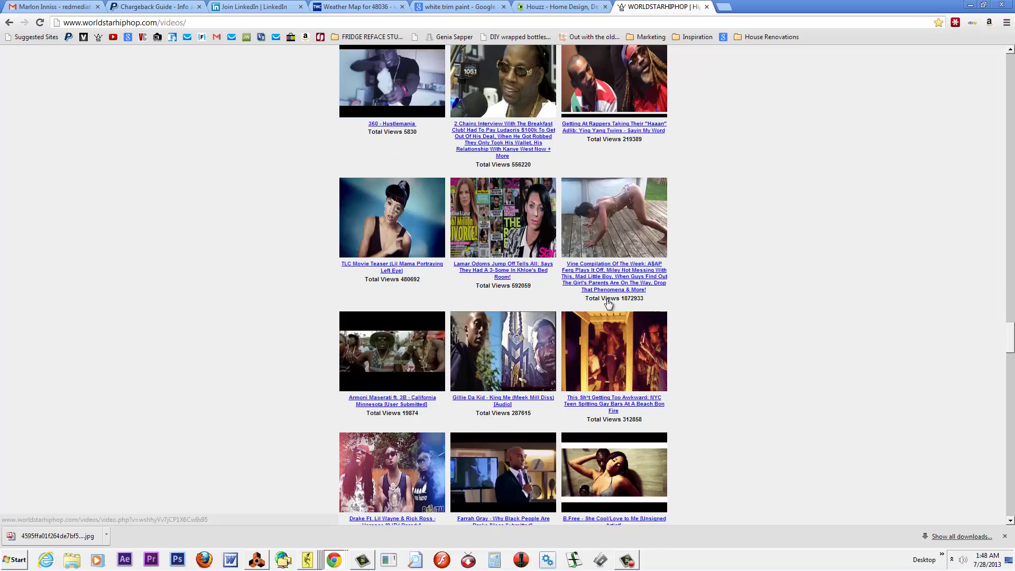
{"action": "scroll", "coordinate": [608, 302], "scroll_direction": "down", "scroll_amount": 3}
{"action": "scroll", "coordinate": [608, 303], "scroll_direction": "down", "scroll_amount": 1}
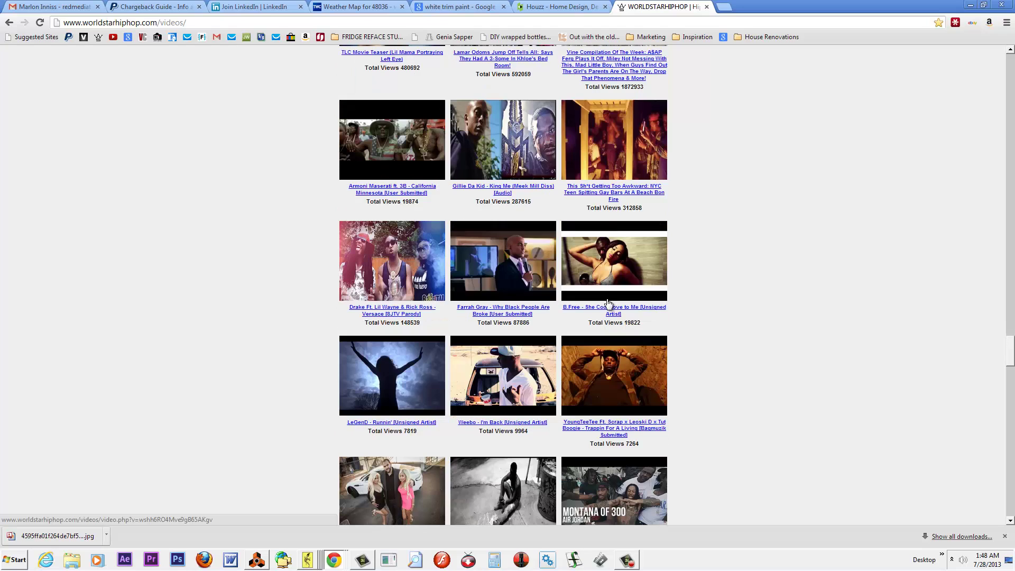
{"action": "scroll", "coordinate": [644, 257], "scroll_direction": "down", "scroll_amount": 1}
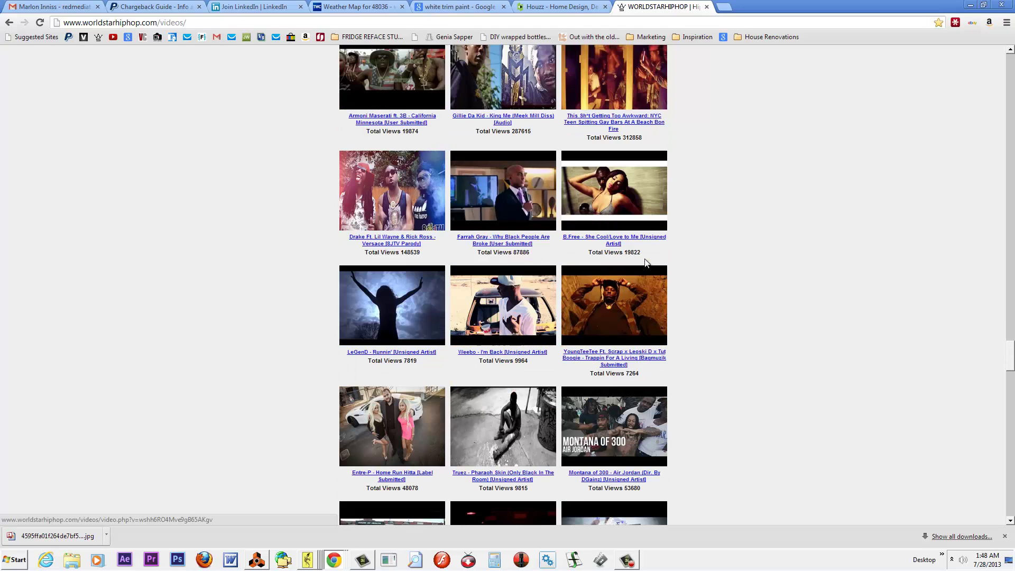
{"action": "scroll", "coordinate": [641, 262], "scroll_direction": "down", "scroll_amount": 3}
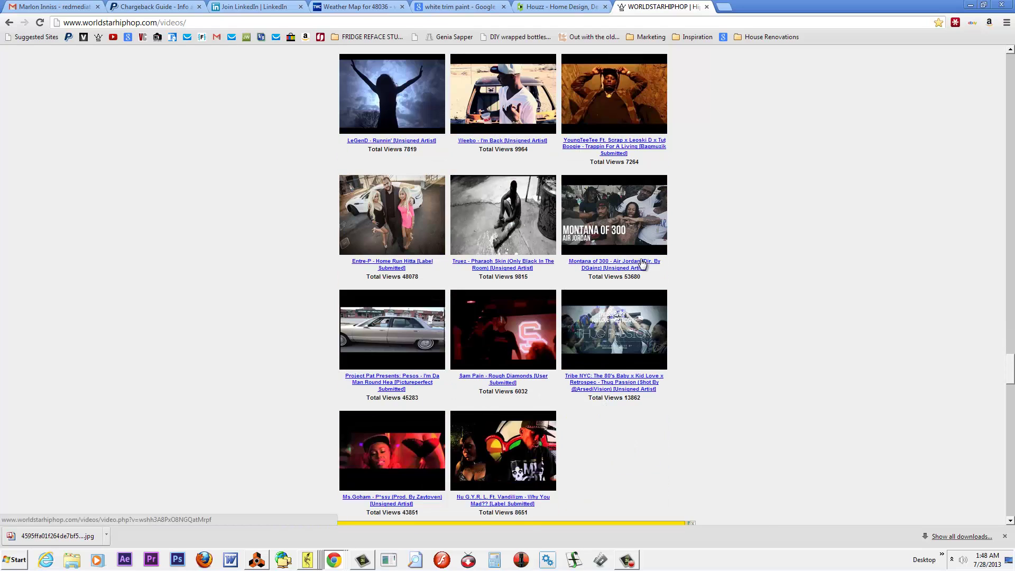
{"action": "scroll", "coordinate": [642, 262], "scroll_direction": "down", "scroll_amount": 1}
- Examine the titles and view totals of the videos in the July 24, 2013 section down to its last entries
{"action": "scroll", "coordinate": [642, 263], "scroll_direction": "down", "scroll_amount": 4}
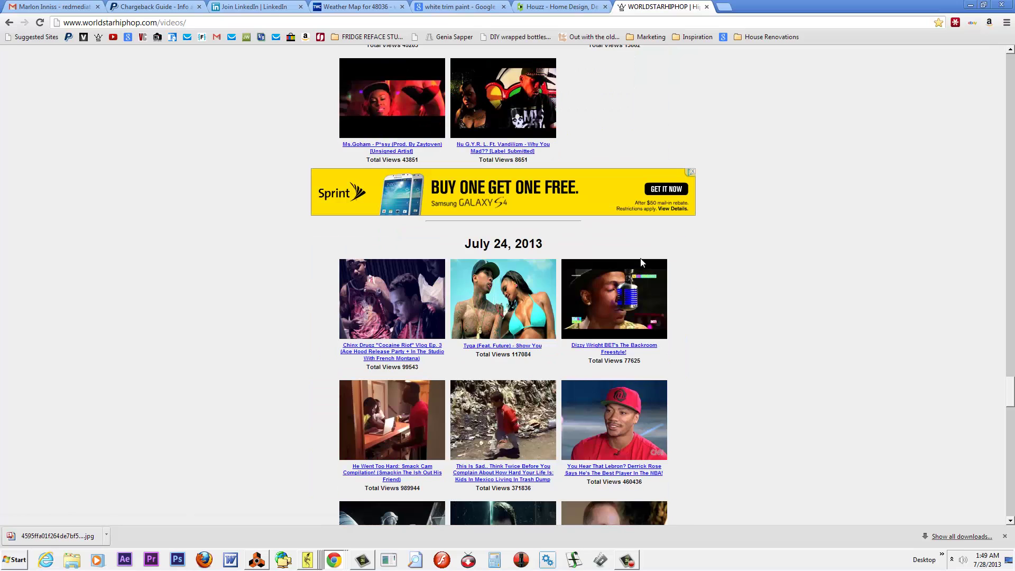
{"action": "scroll", "coordinate": [641, 262], "scroll_direction": "down", "scroll_amount": 3}
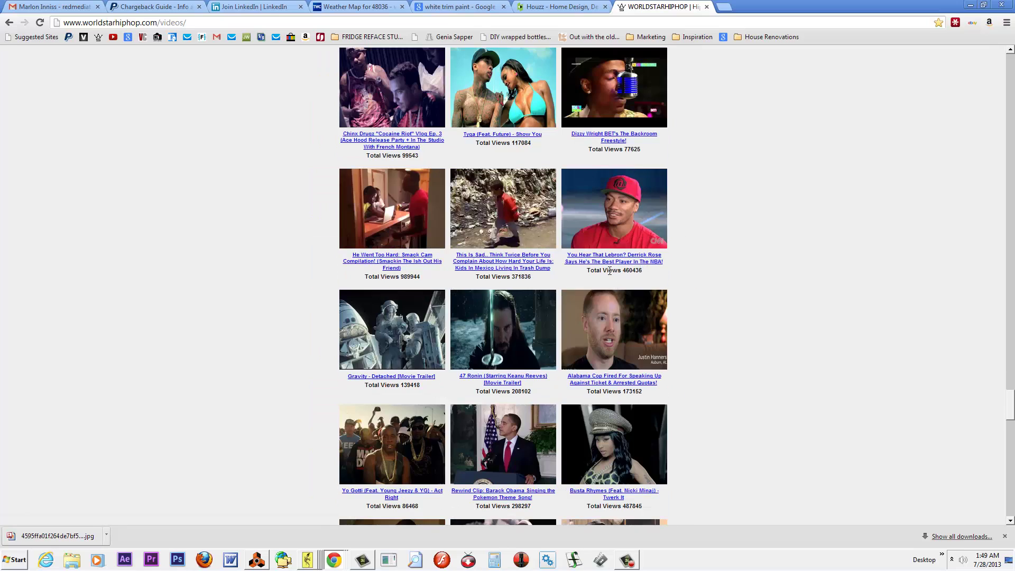
{"action": "scroll", "coordinate": [609, 270], "scroll_direction": "down", "scroll_amount": 3}
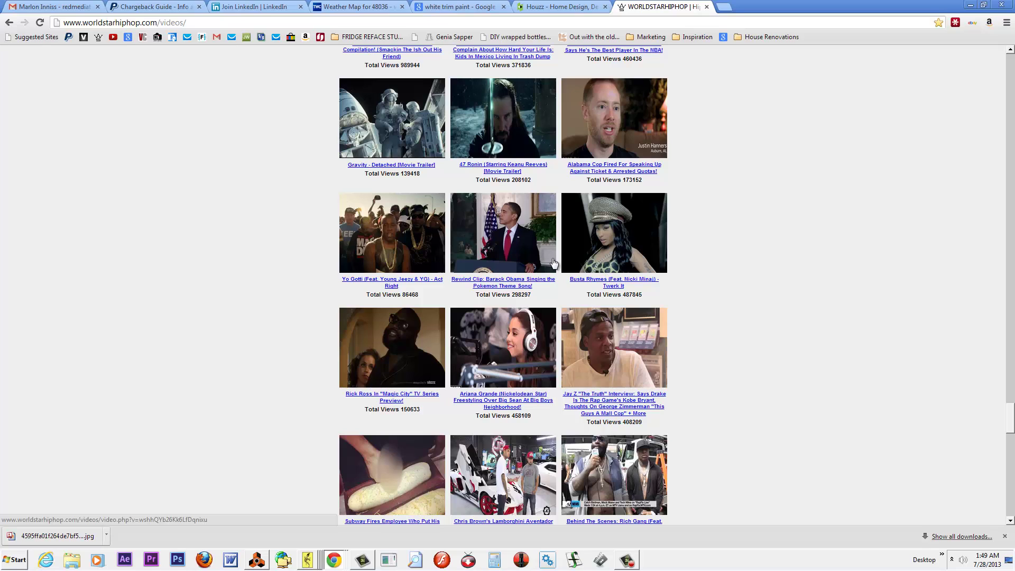
{"action": "scroll", "coordinate": [618, 266], "scroll_direction": "down", "scroll_amount": 5}
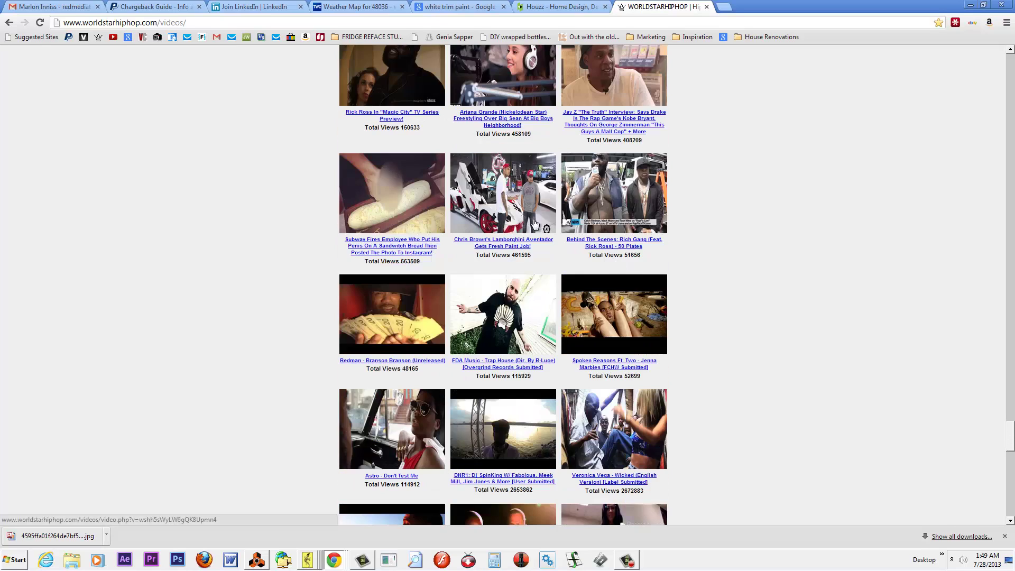
{"action": "scroll", "coordinate": [794, 275], "scroll_direction": "down", "scroll_amount": 2}
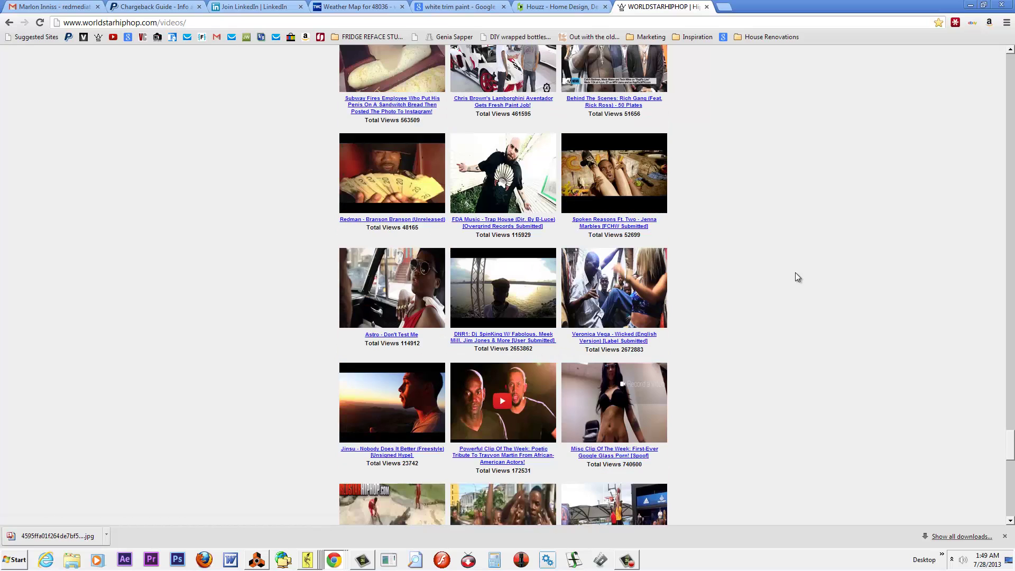
{"action": "scroll", "coordinate": [782, 211], "scroll_direction": "down", "scroll_amount": 5}
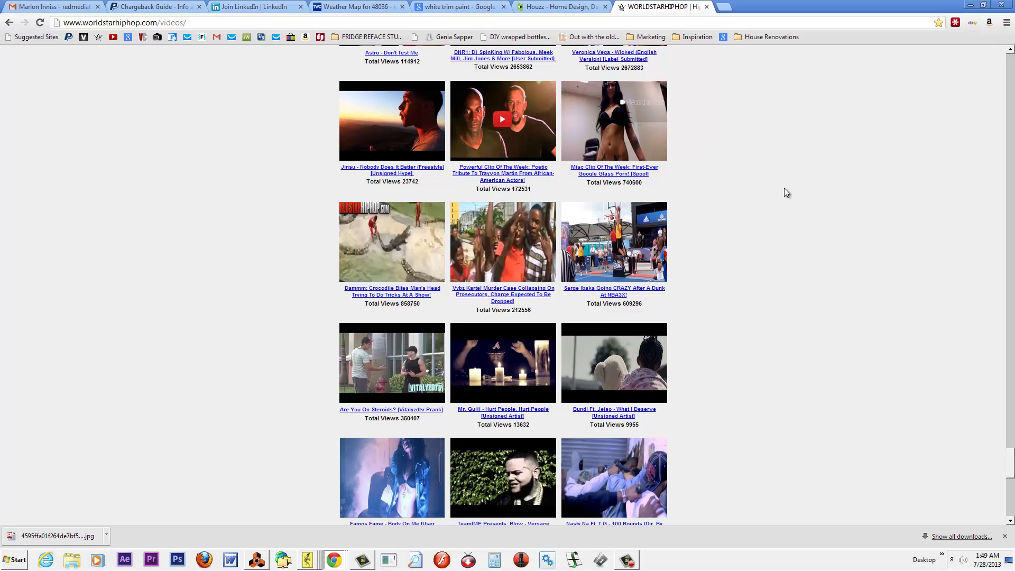
{"action": "scroll", "coordinate": [782, 196], "scroll_direction": "down", "scroll_amount": 3}
{"action": "scroll", "coordinate": [783, 195], "scroll_direction": "down", "scroll_amount": 1}
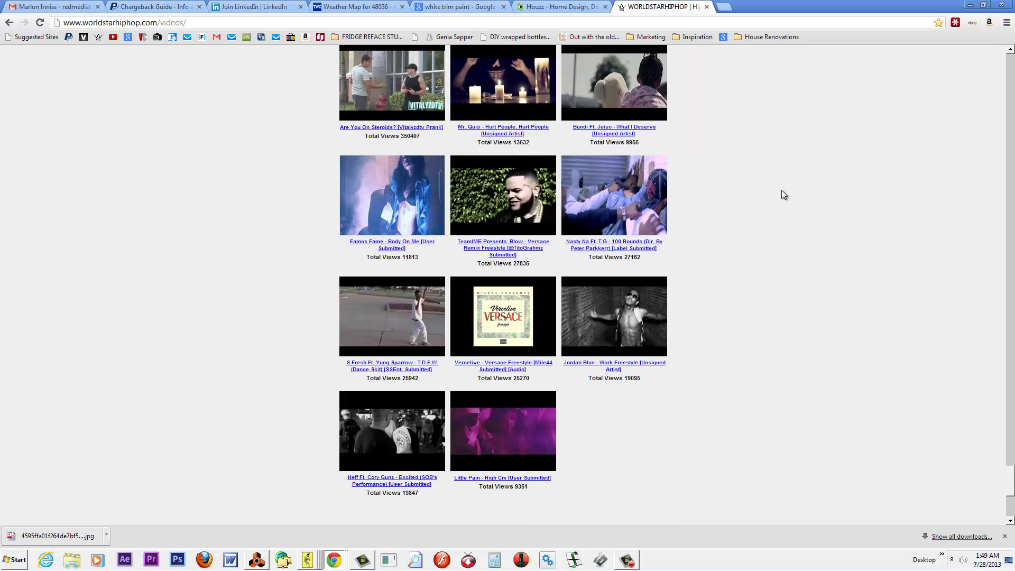
{"action": "scroll", "coordinate": [783, 194], "scroll_direction": "down", "scroll_amount": 3}
- Look back over the July 24 and July 25, 2013 video listings, up to the start of the July 25 section
{"action": "scroll", "coordinate": [781, 192], "scroll_direction": "up", "scroll_amount": 15}
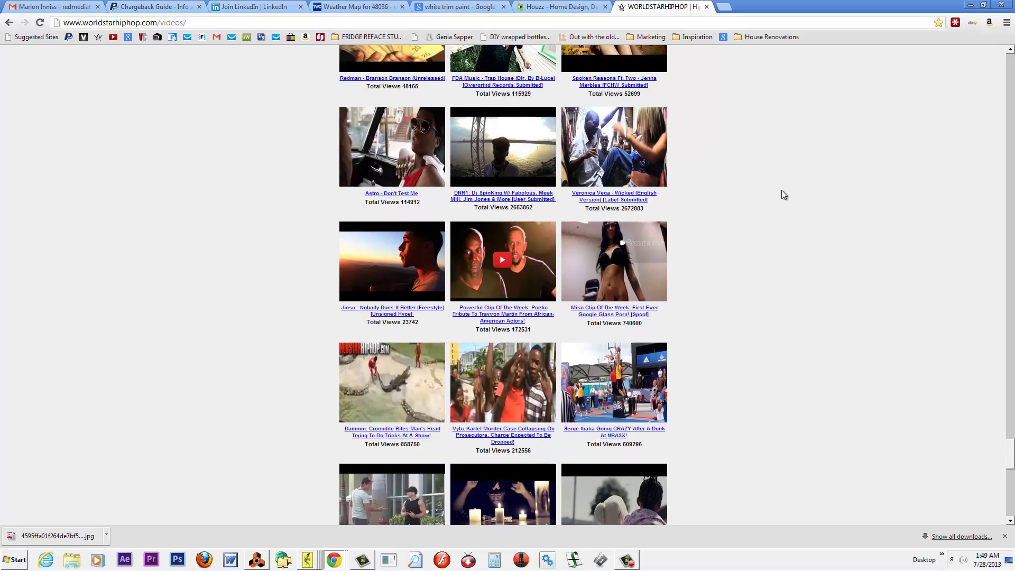
{"action": "scroll", "coordinate": [781, 193], "scroll_direction": "up", "scroll_amount": 6}
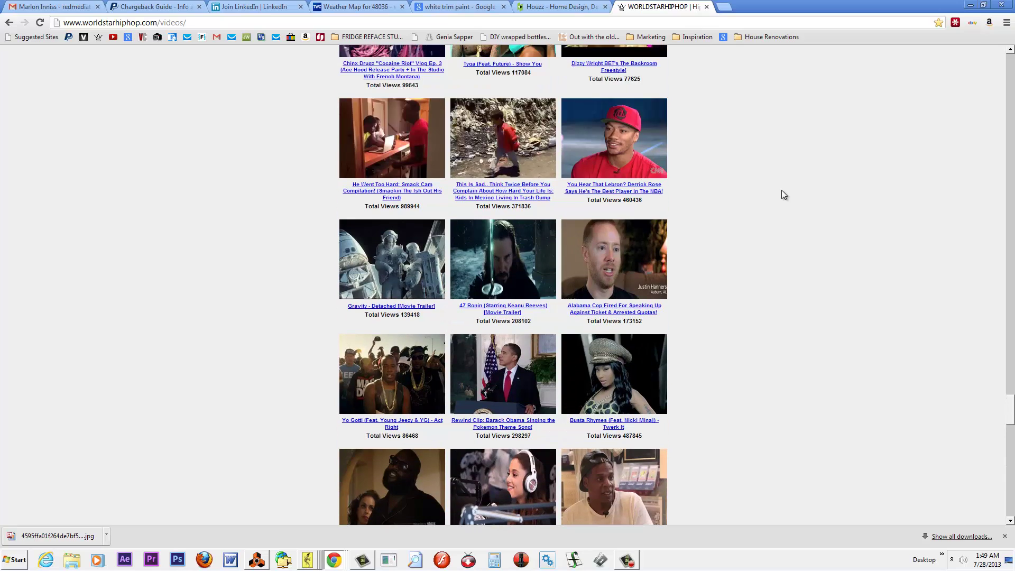
{"action": "scroll", "coordinate": [783, 195], "scroll_direction": "up", "scroll_amount": 5}
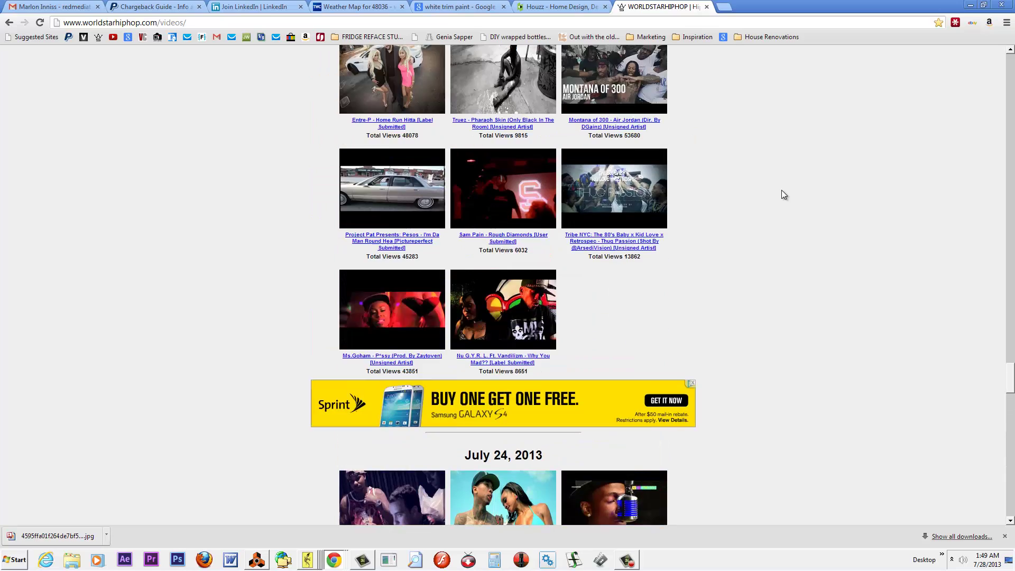
{"action": "scroll", "coordinate": [782, 195], "scroll_direction": "up", "scroll_amount": 2}
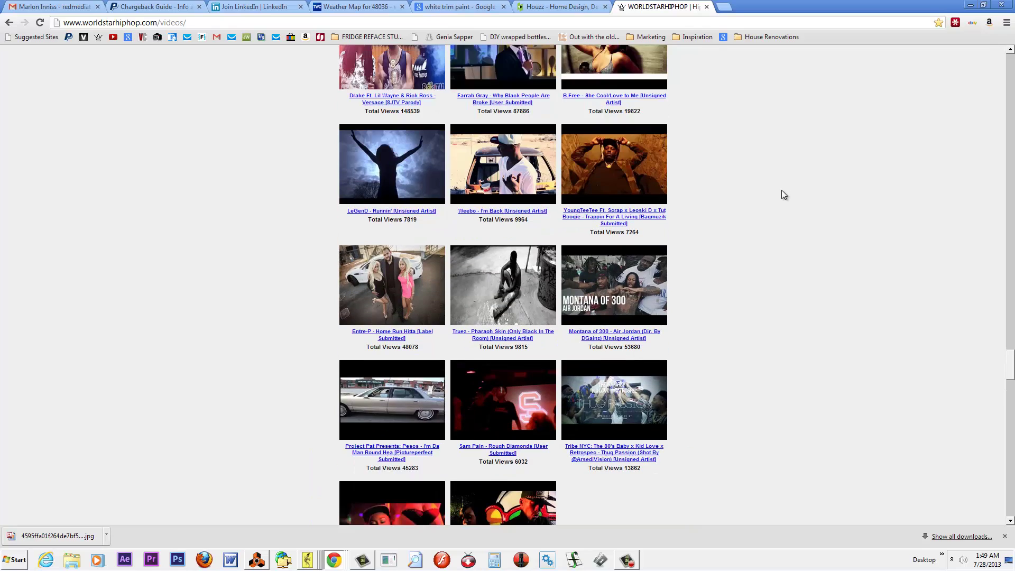
{"action": "scroll", "coordinate": [783, 195], "scroll_direction": "up", "scroll_amount": 1}
{"action": "scroll", "coordinate": [783, 195], "scroll_direction": "up", "scroll_amount": 5}
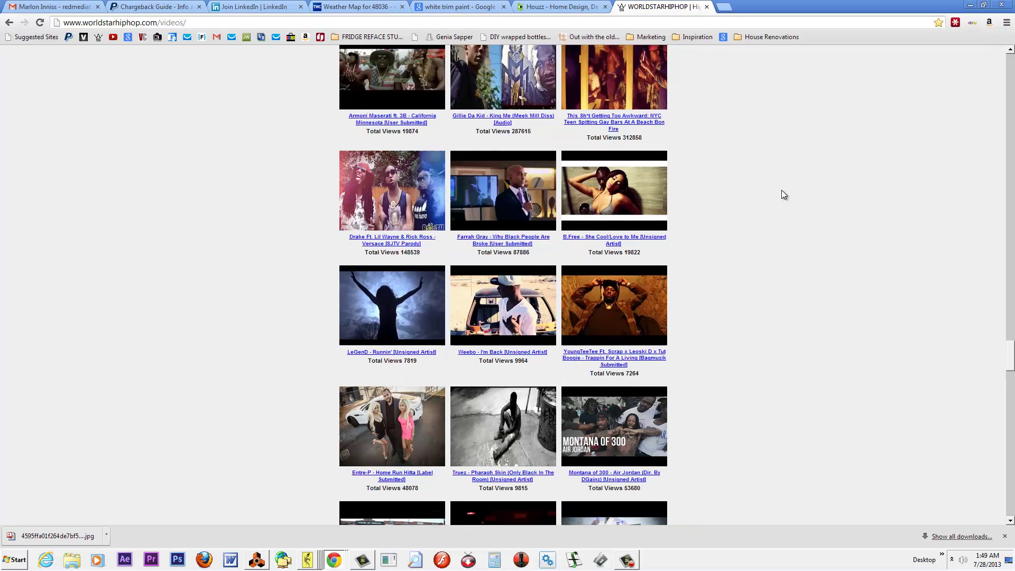
{"action": "scroll", "coordinate": [783, 194], "scroll_direction": "up", "scroll_amount": 2}
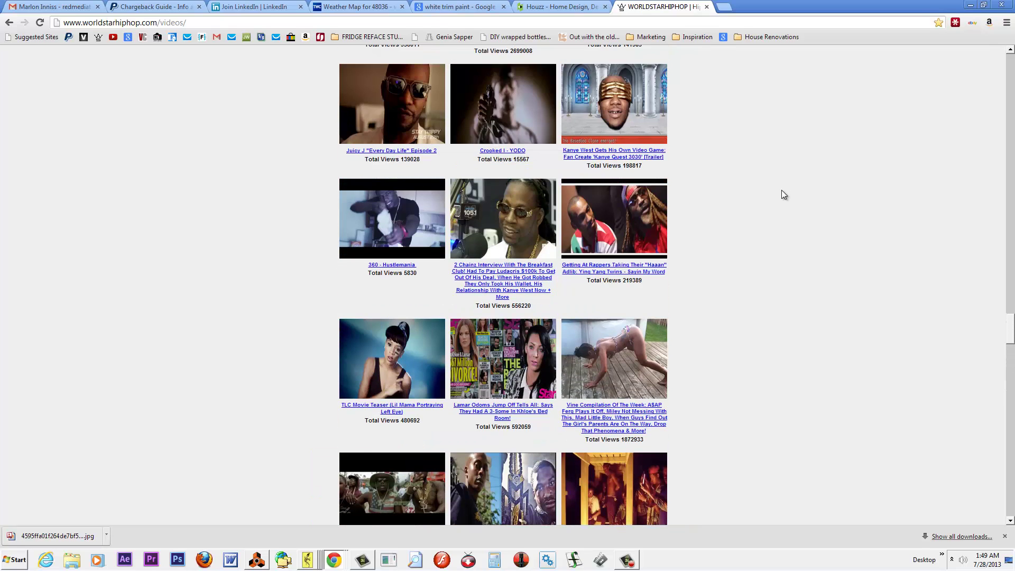
{"action": "scroll", "coordinate": [781, 192], "scroll_direction": "up", "scroll_amount": 6}
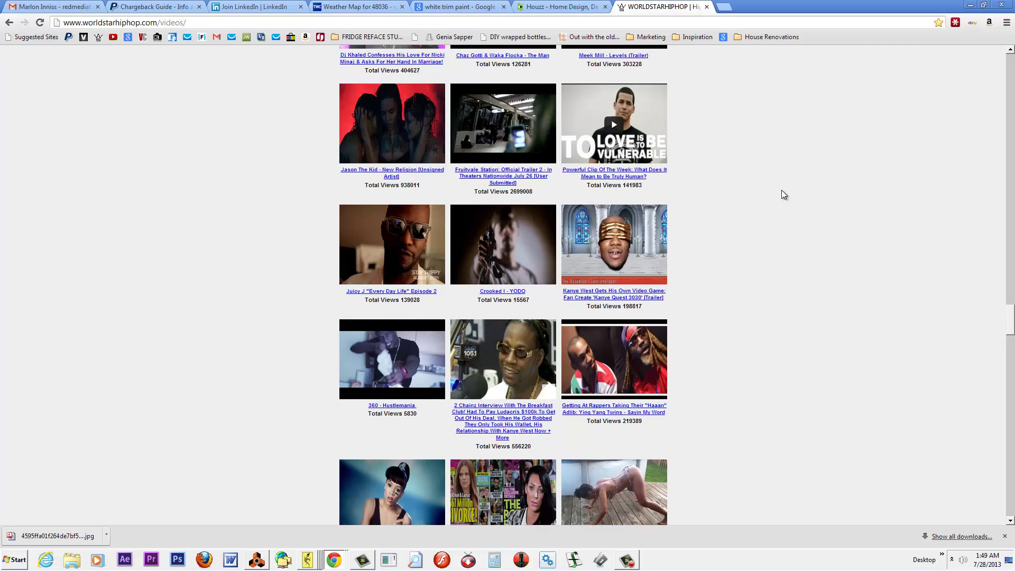
{"action": "scroll", "coordinate": [782, 191], "scroll_direction": "up", "scroll_amount": 4}
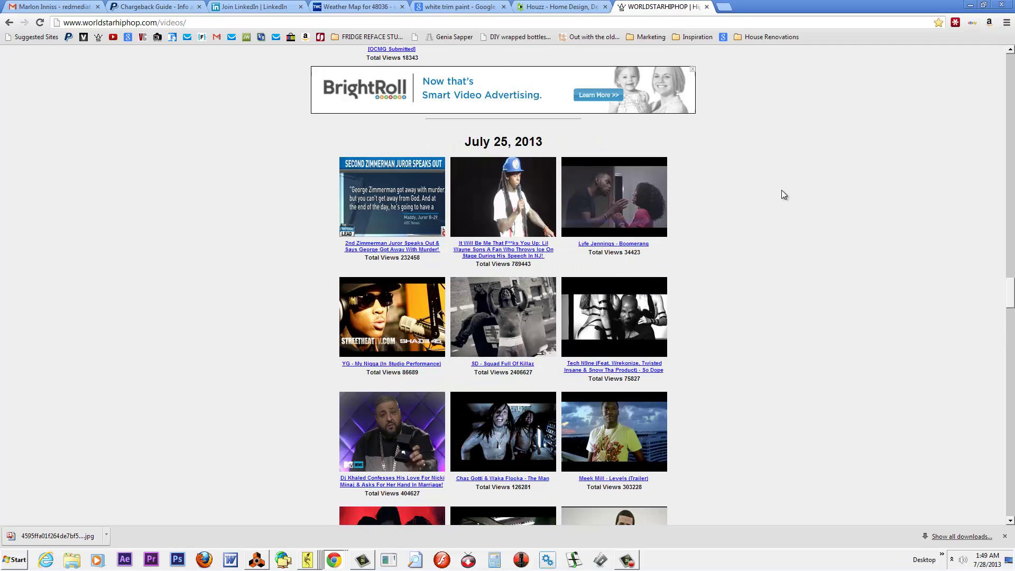
- Look back through the July 26 and July 27, 2013 video listings, and return to the site header and main featured video
{"action": "scroll", "coordinate": [783, 194], "scroll_direction": "up", "scroll_amount": 4}
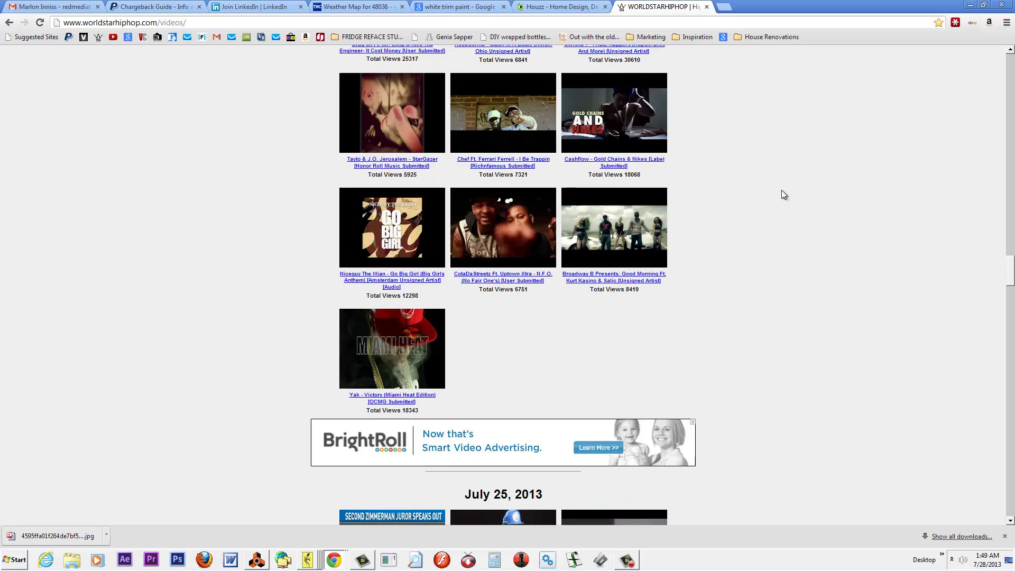
{"action": "scroll", "coordinate": [783, 194], "scroll_direction": "up", "scroll_amount": 5}
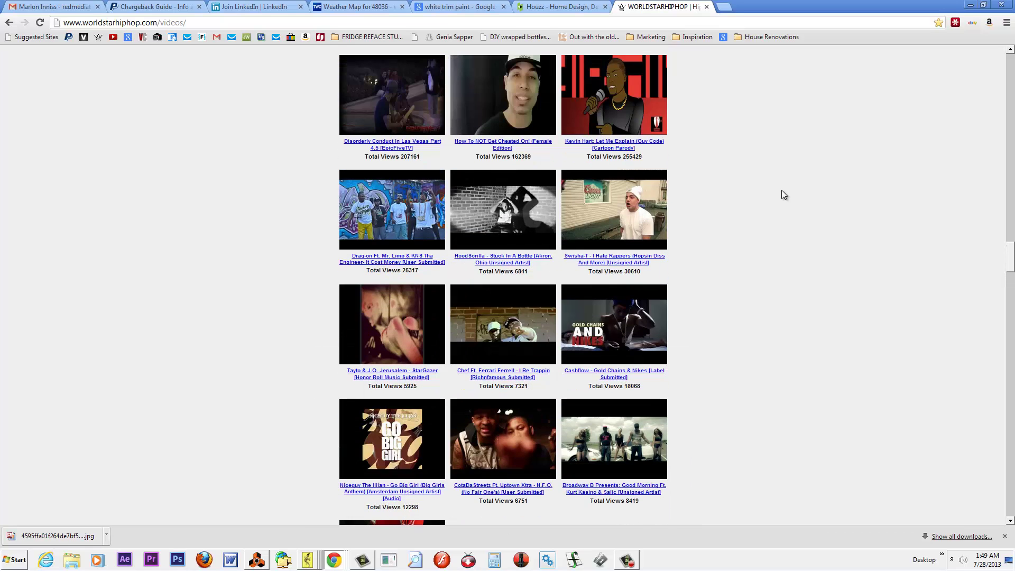
{"action": "scroll", "coordinate": [781, 193], "scroll_direction": "up", "scroll_amount": 6}
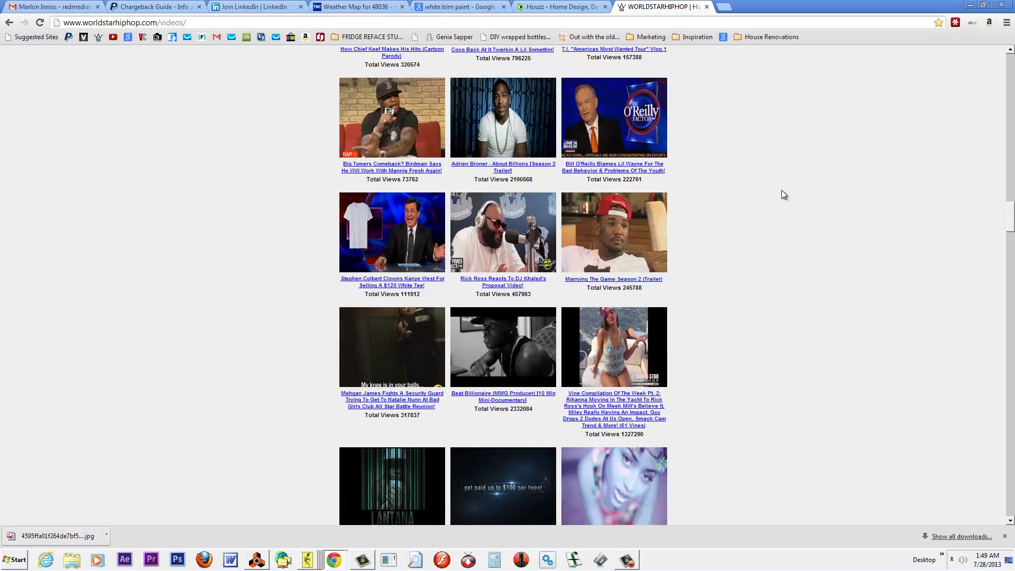
{"action": "scroll", "coordinate": [783, 194], "scroll_direction": "up", "scroll_amount": 1}
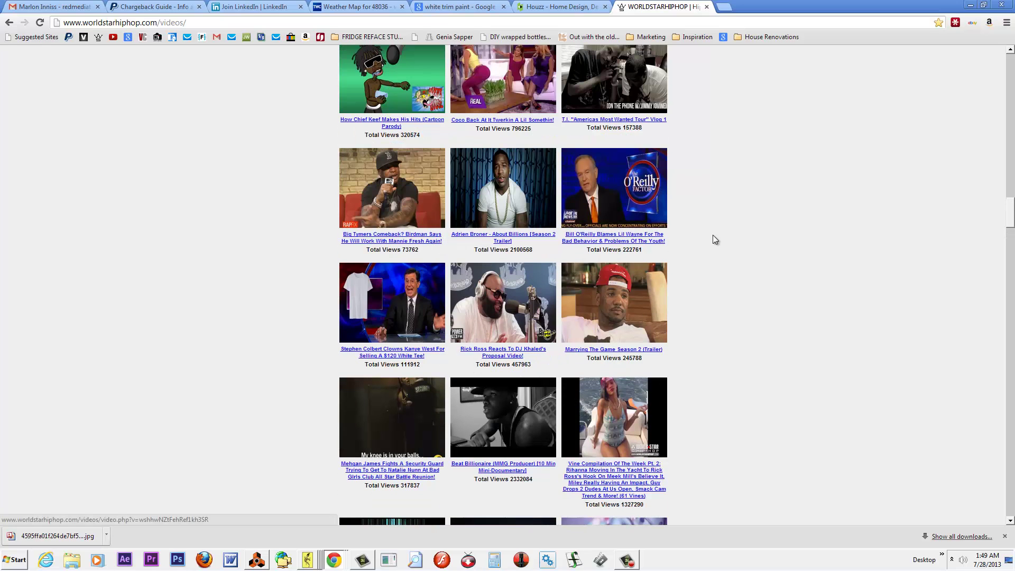
{"action": "scroll", "coordinate": [725, 238], "scroll_direction": "up", "scroll_amount": 4}
{"action": "scroll", "coordinate": [726, 237], "scroll_direction": "up", "scroll_amount": 8}
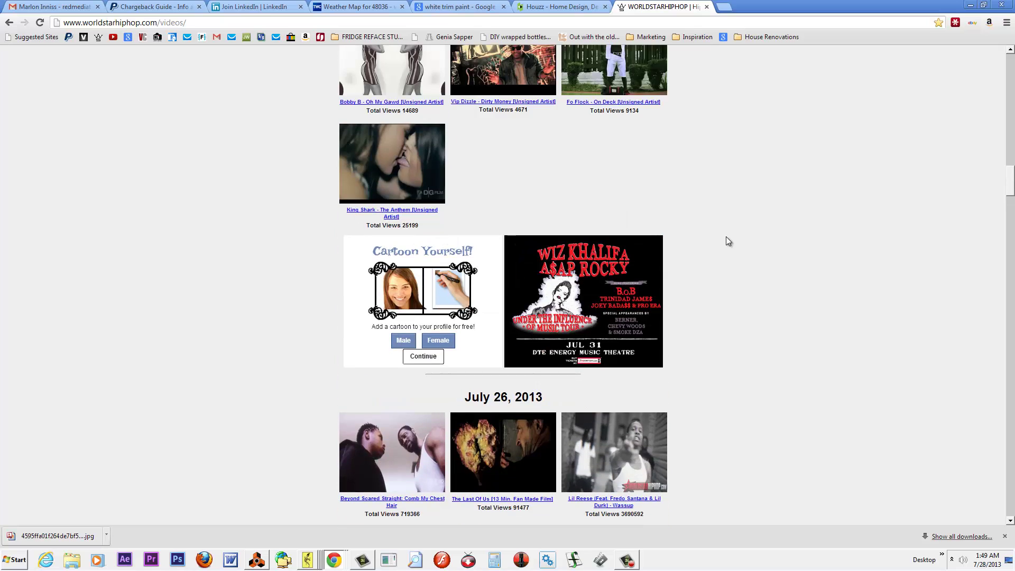
{"action": "scroll", "coordinate": [725, 237], "scroll_direction": "up", "scroll_amount": 5}
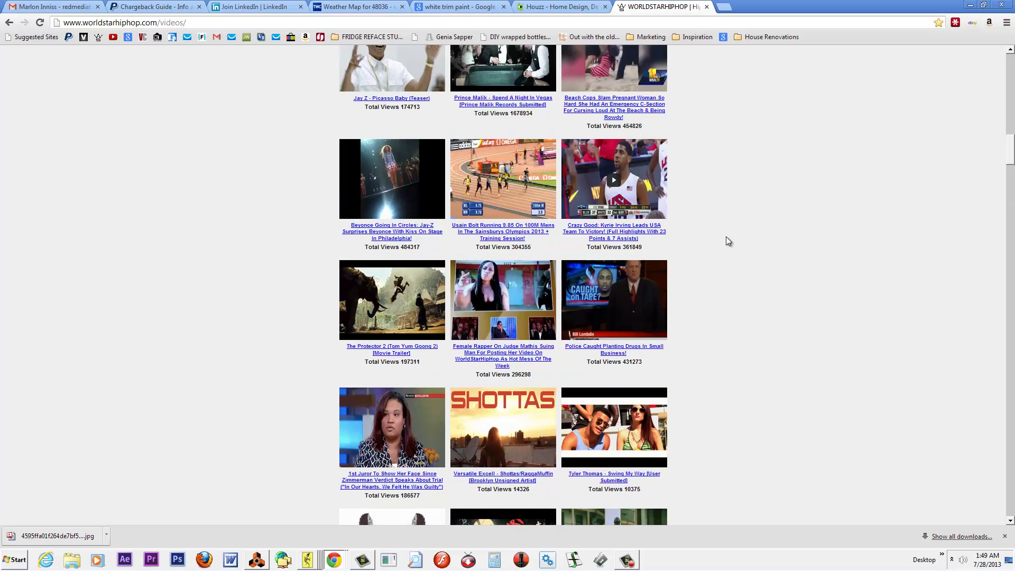
{"action": "scroll", "coordinate": [726, 236], "scroll_direction": "up", "scroll_amount": 5}
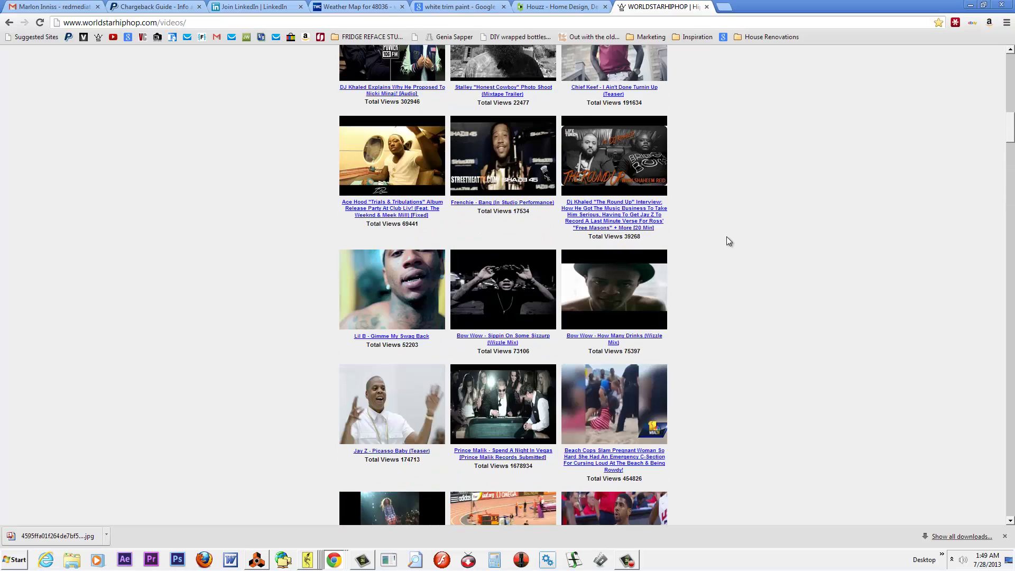
{"action": "scroll", "coordinate": [726, 236], "scroll_direction": "up", "scroll_amount": 5}
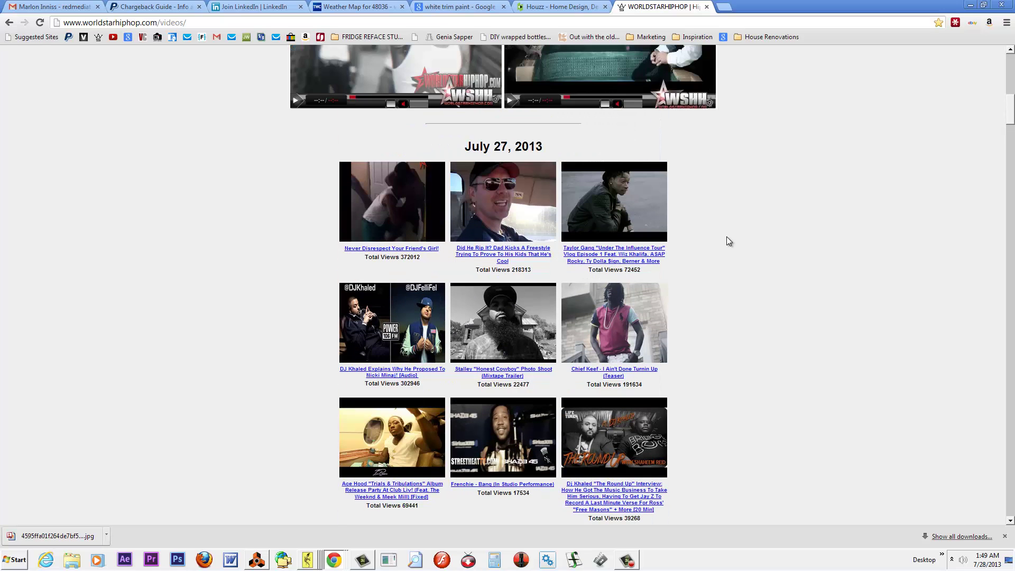
{"action": "scroll", "coordinate": [726, 236], "scroll_direction": "up", "scroll_amount": 5}
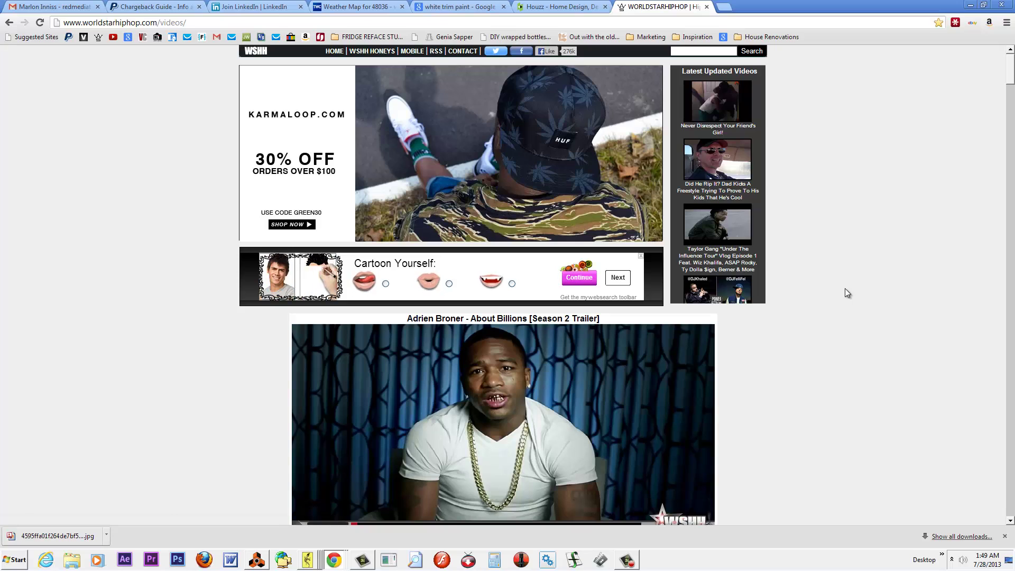
- Review the featured videos and the July 27, 2013 listings down to the start of the July 26 section
{"action": "scroll", "coordinate": [844, 289], "scroll_direction": "down", "scroll_amount": 10}
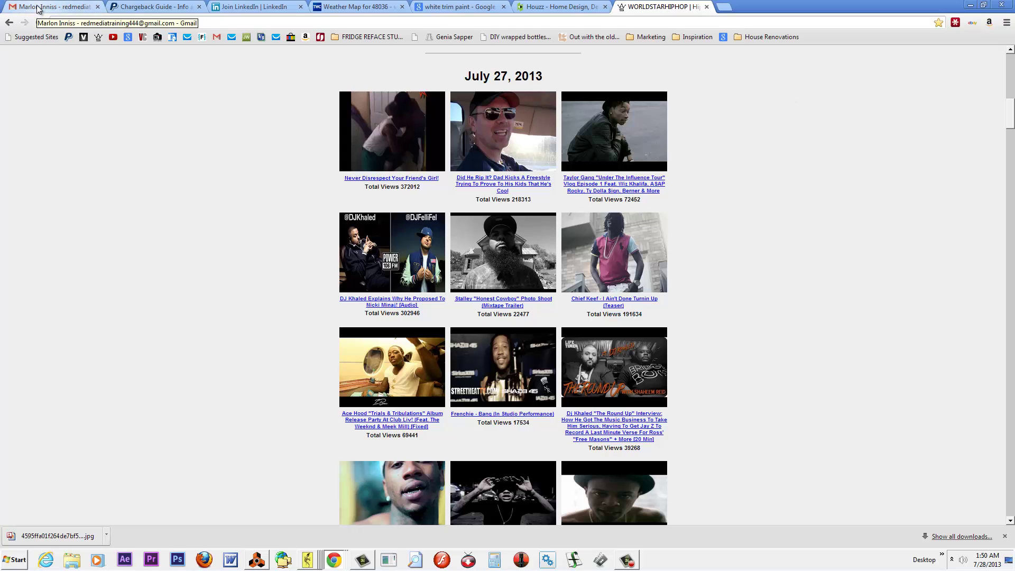
{"action": "scroll", "coordinate": [826, 244], "scroll_direction": "up", "scroll_amount": 8}
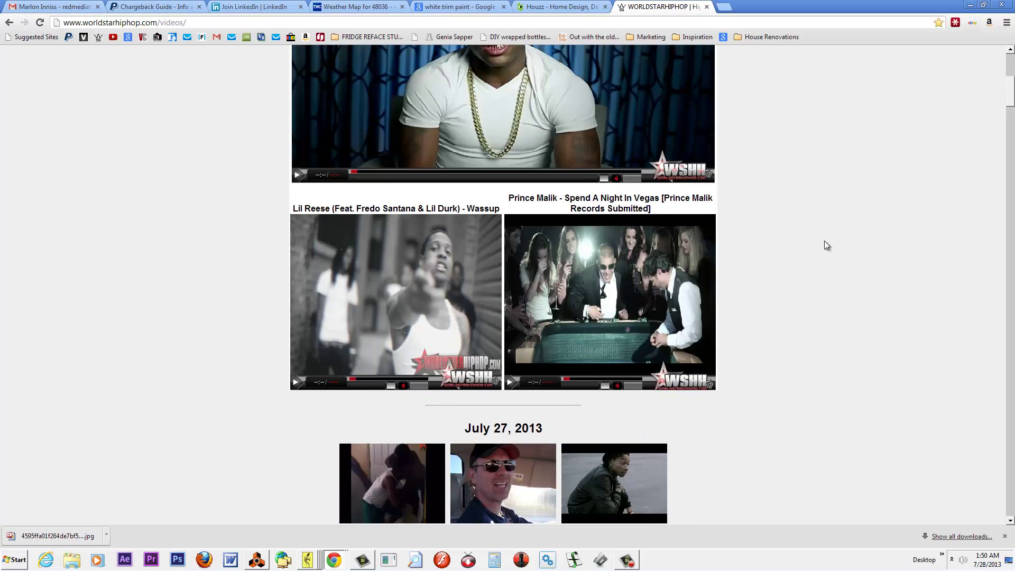
{"action": "scroll", "coordinate": [826, 244], "scroll_direction": "down", "scroll_amount": 10}
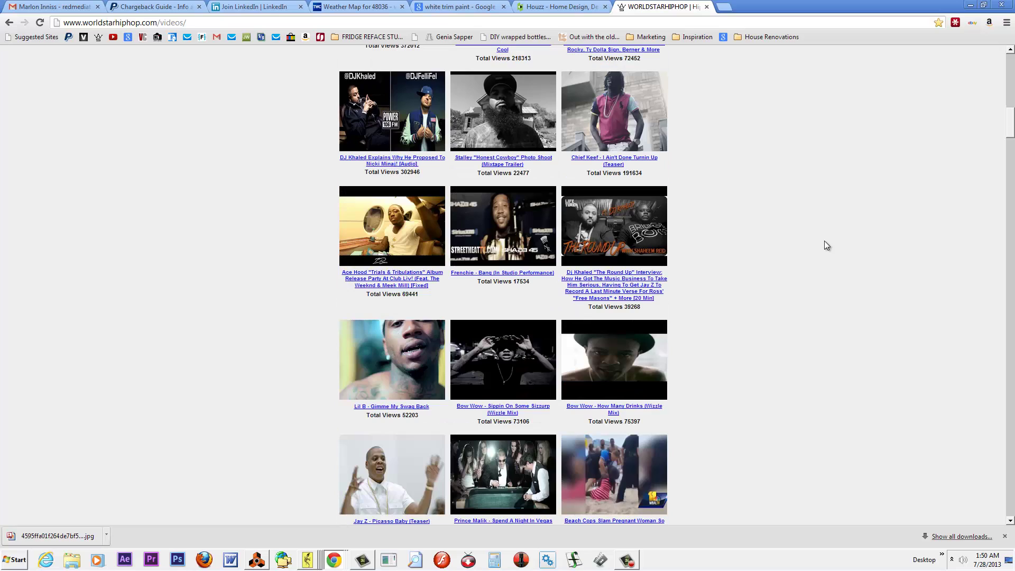
{"action": "scroll", "coordinate": [824, 241], "scroll_direction": "down", "scroll_amount": 9}
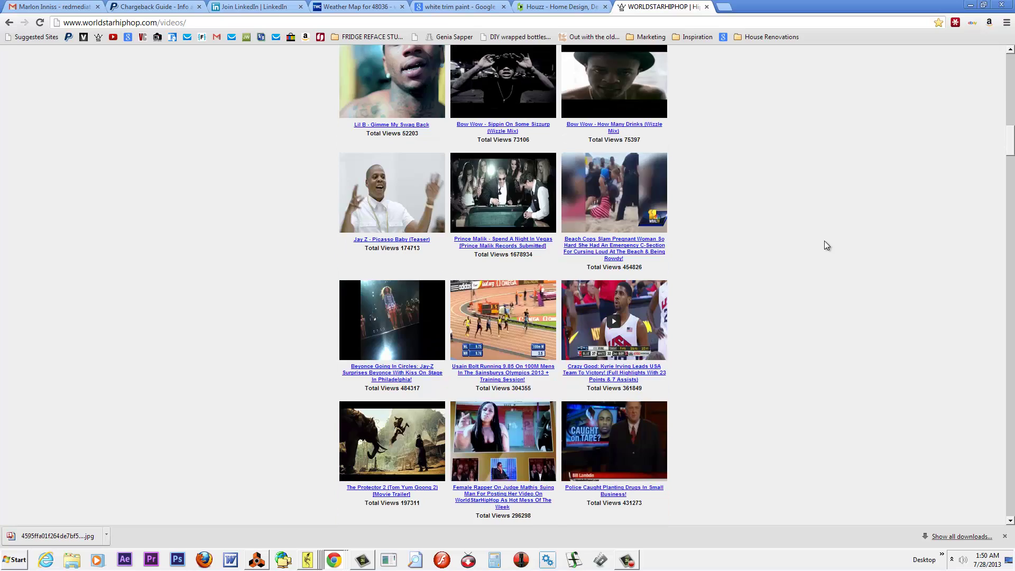
{"action": "scroll", "coordinate": [826, 244], "scroll_direction": "down", "scroll_amount": 1}
{"action": "scroll", "coordinate": [827, 244], "scroll_direction": "down", "scroll_amount": 3}
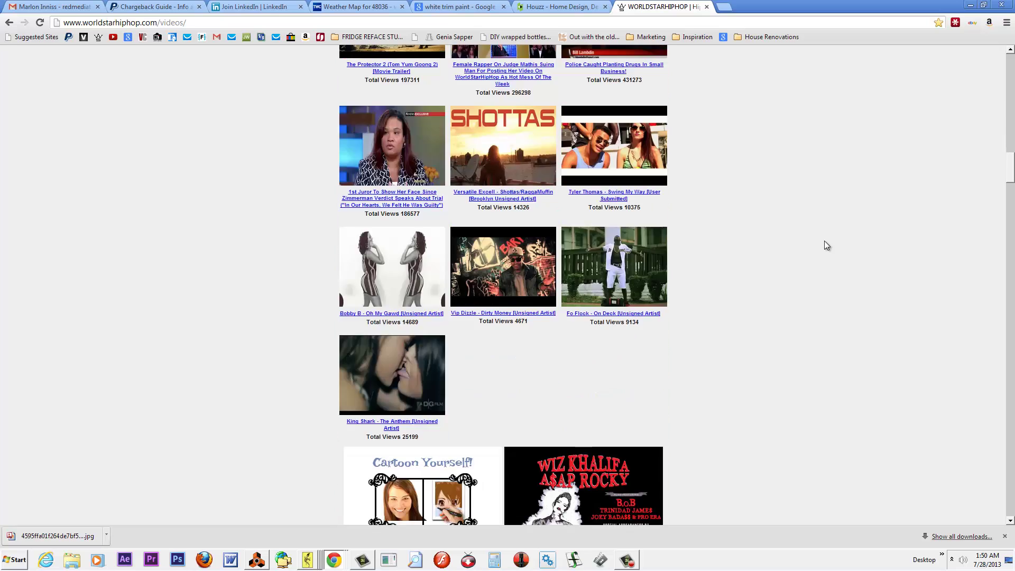
{"action": "scroll", "coordinate": [827, 244], "scroll_direction": "down", "scroll_amount": 3}
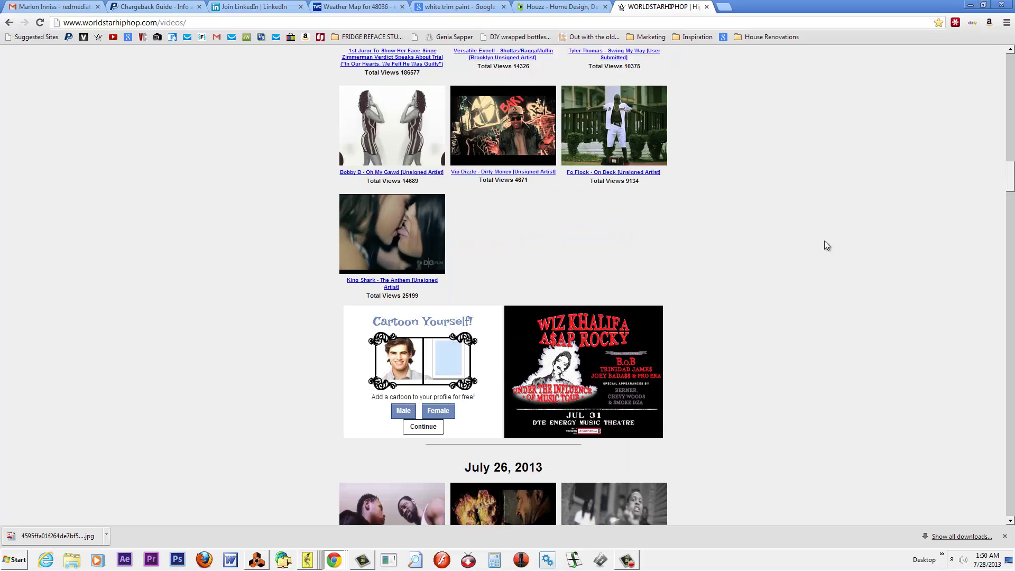
- Review the titles and view totals of the July 26, 2013 videos down to the start of the July 25 section
{"action": "scroll", "coordinate": [827, 245], "scroll_direction": "down", "scroll_amount": 1}
{"action": "scroll", "coordinate": [824, 245], "scroll_direction": "down", "scroll_amount": 8}
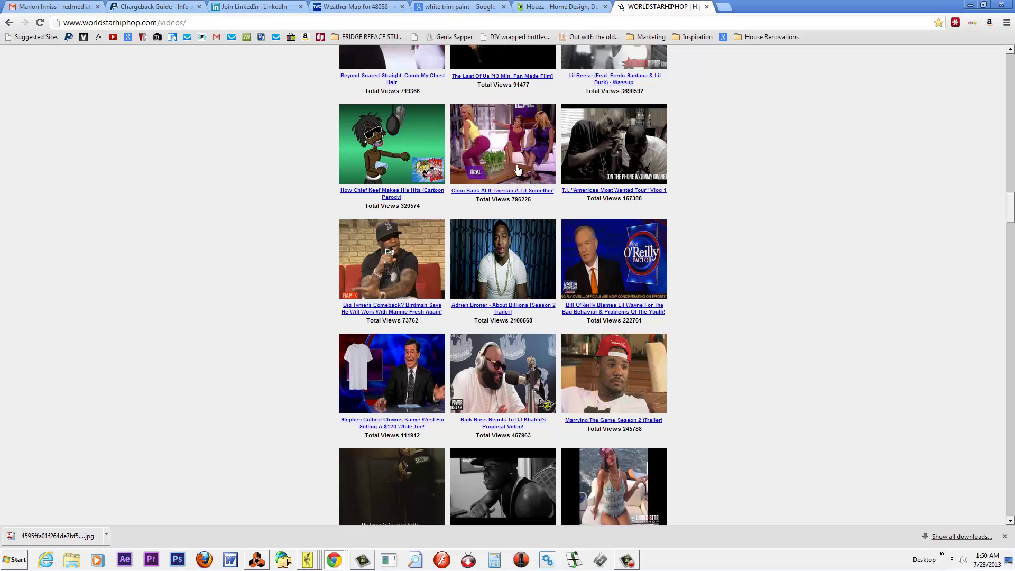
{"action": "scroll", "coordinate": [796, 229], "scroll_direction": "down", "scroll_amount": 4}
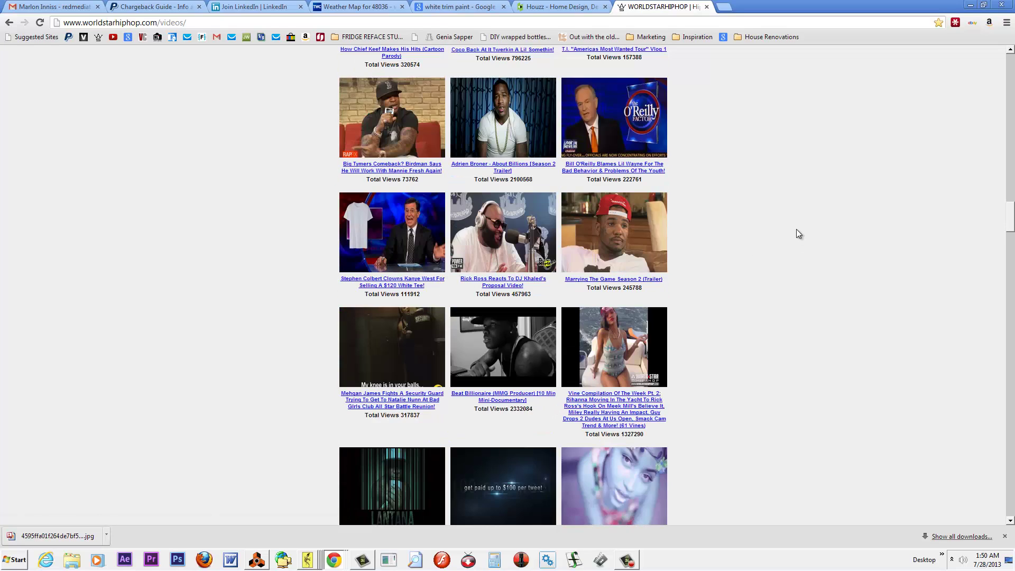
{"action": "scroll", "coordinate": [798, 234], "scroll_direction": "down", "scroll_amount": 1}
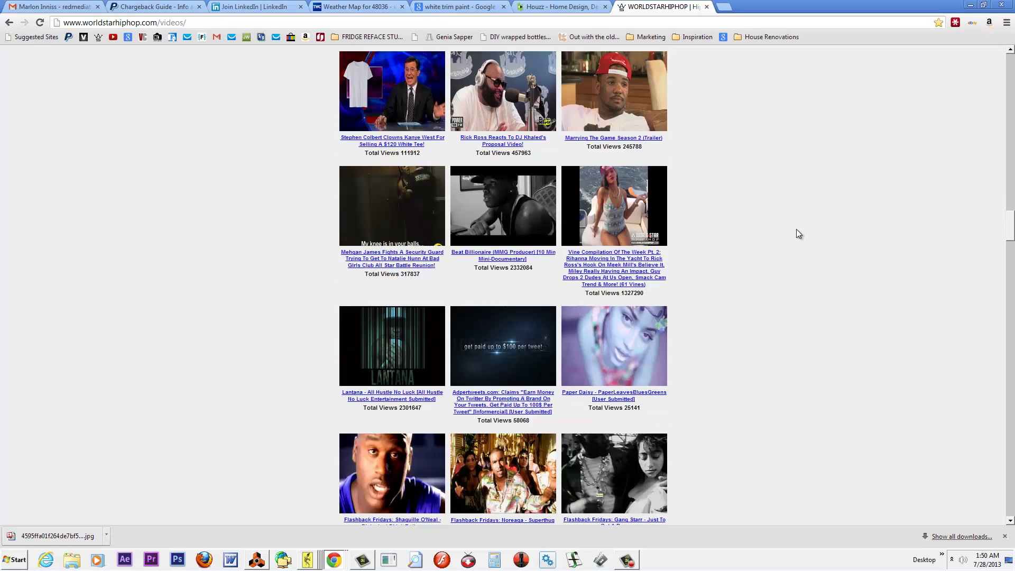
{"action": "scroll", "coordinate": [798, 234], "scroll_direction": "down", "scroll_amount": 1}
{"action": "scroll", "coordinate": [798, 234], "scroll_direction": "down", "scroll_amount": 2}
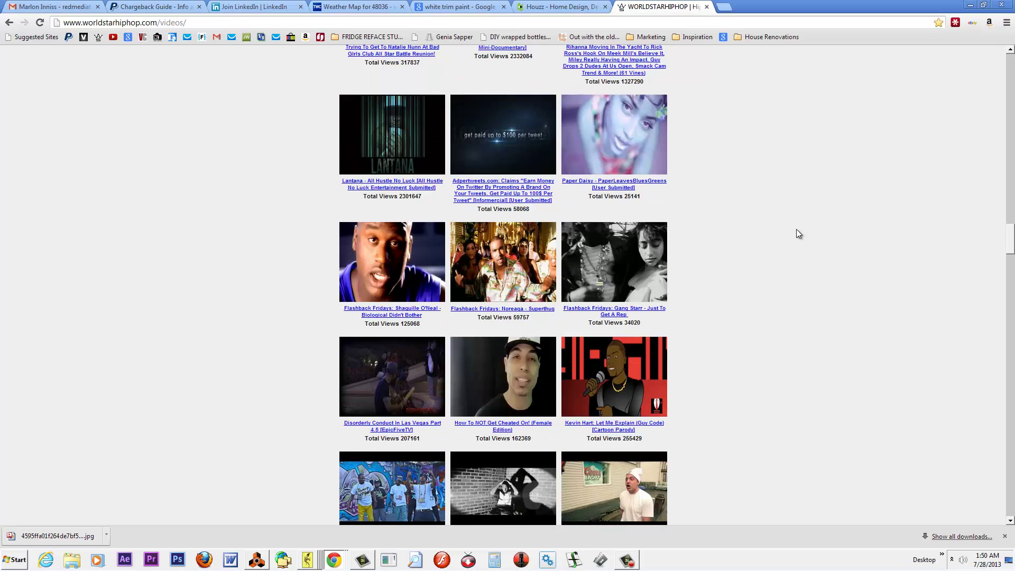
{"action": "scroll", "coordinate": [796, 230], "scroll_direction": "down", "scroll_amount": 3}
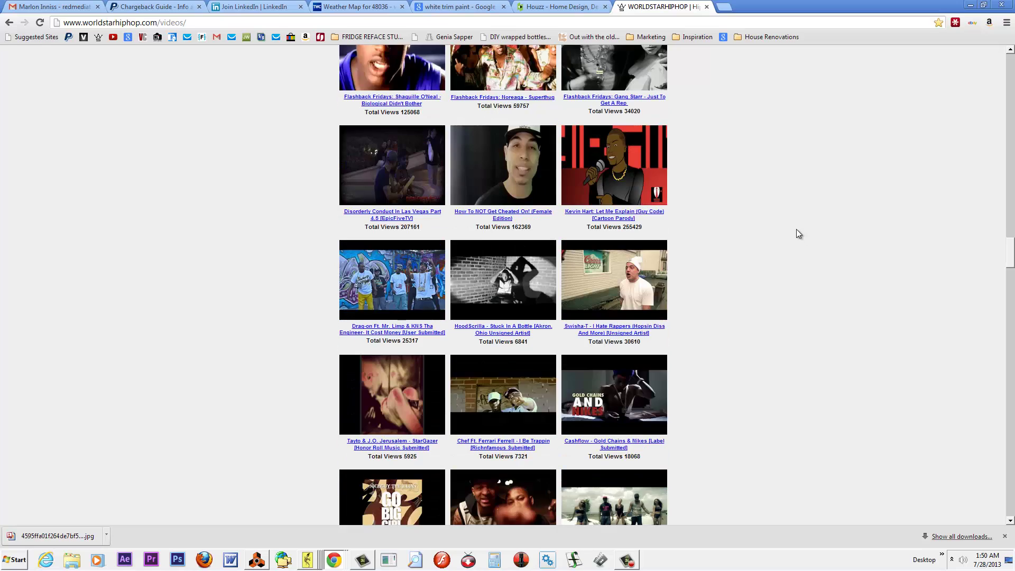
{"action": "scroll", "coordinate": [798, 233], "scroll_direction": "down", "scroll_amount": 3}
{"action": "scroll", "coordinate": [798, 234], "scroll_direction": "down", "scroll_amount": 6}
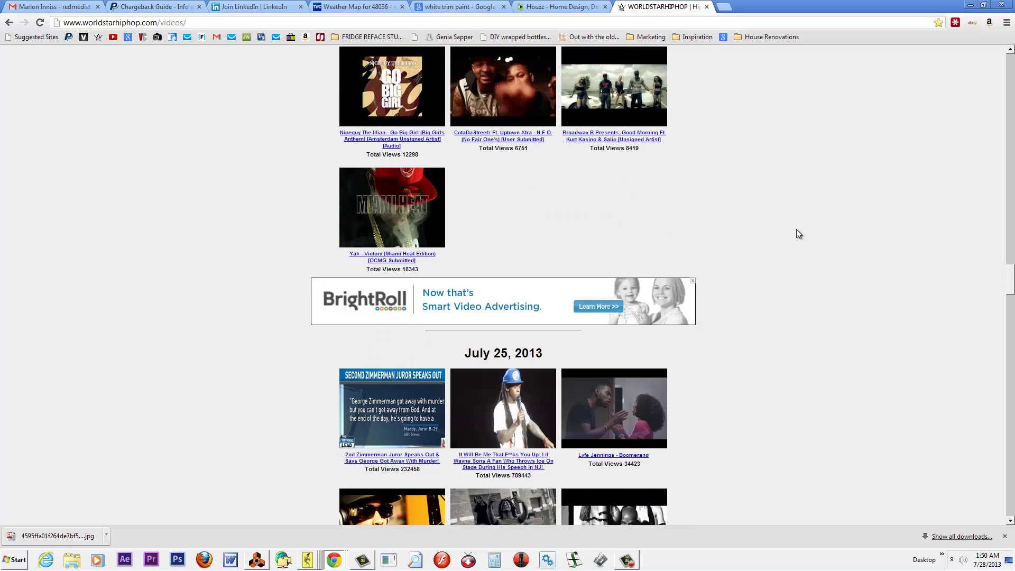
- Review the July 25, 2013 video listings down to the start of the July 24 section
{"action": "scroll", "coordinate": [798, 233], "scroll_direction": "down", "scroll_amount": 3}
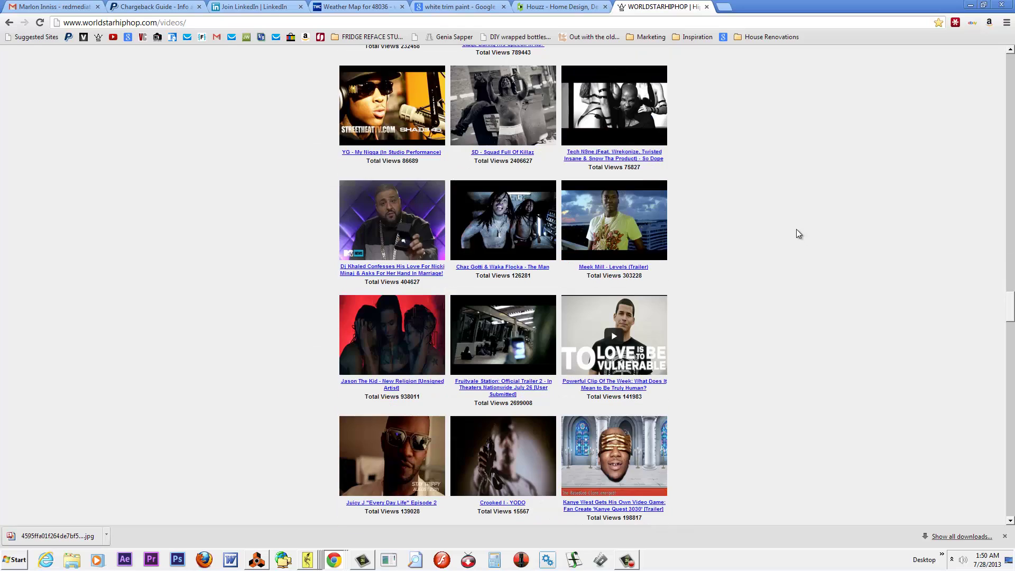
{"action": "scroll", "coordinate": [798, 233], "scroll_direction": "down", "scroll_amount": 2}
{"action": "scroll", "coordinate": [798, 234], "scroll_direction": "down", "scroll_amount": 4}
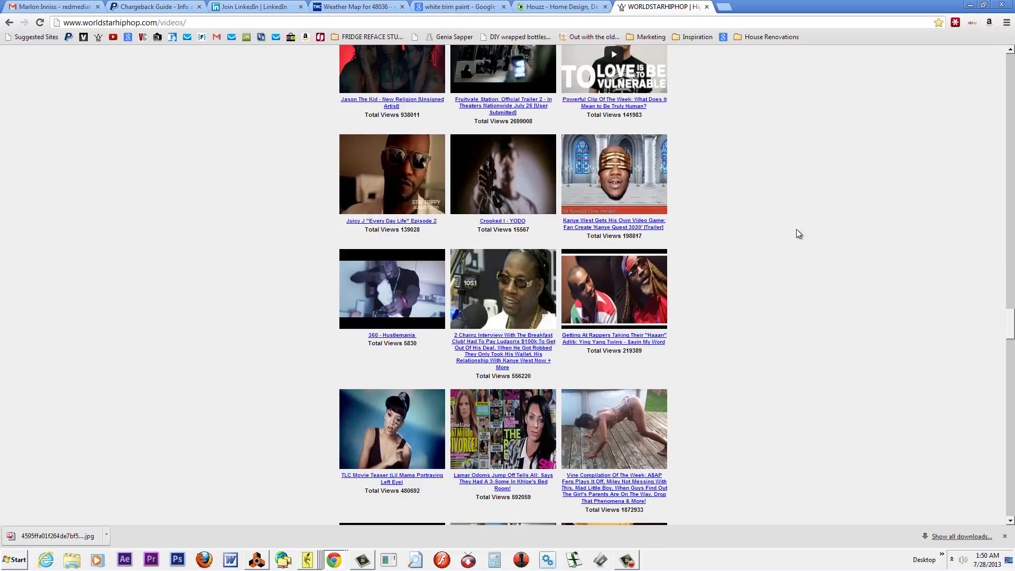
{"action": "scroll", "coordinate": [797, 233], "scroll_direction": "down", "scroll_amount": 2}
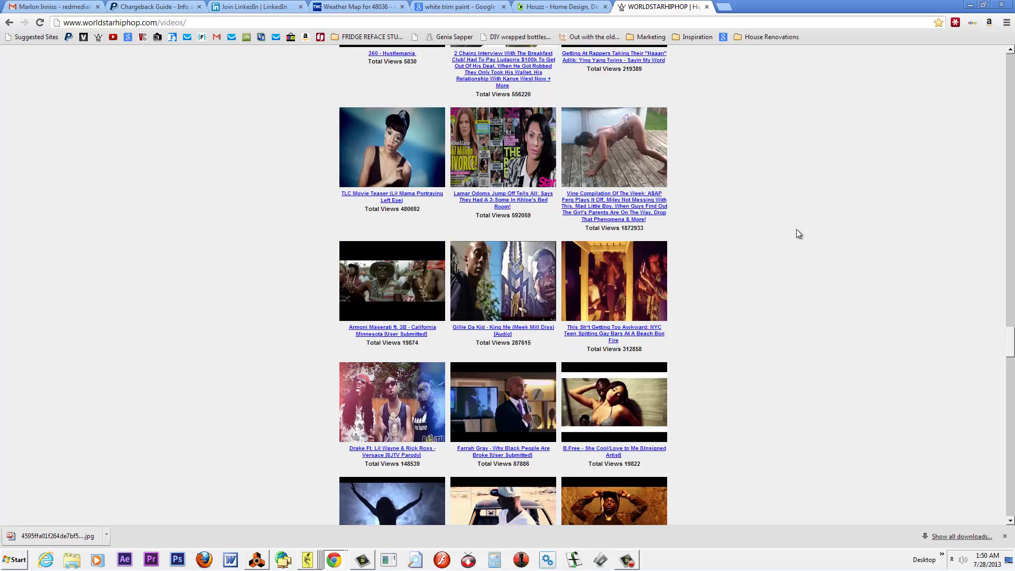
{"action": "scroll", "coordinate": [798, 234], "scroll_direction": "down", "scroll_amount": 2}
{"action": "scroll", "coordinate": [798, 233], "scroll_direction": "down", "scroll_amount": 5}
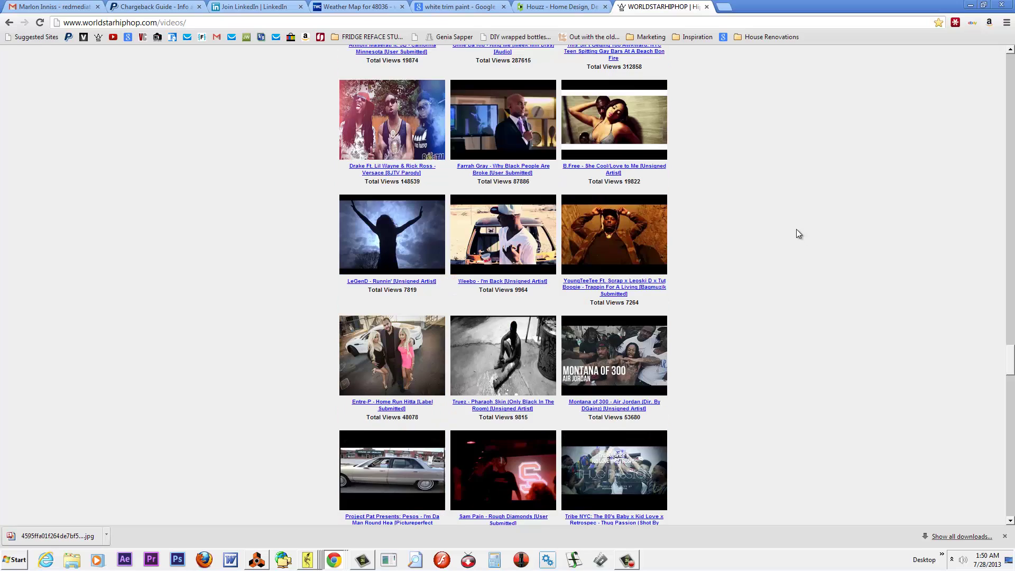
{"action": "scroll", "coordinate": [797, 234], "scroll_direction": "down", "scroll_amount": 5}
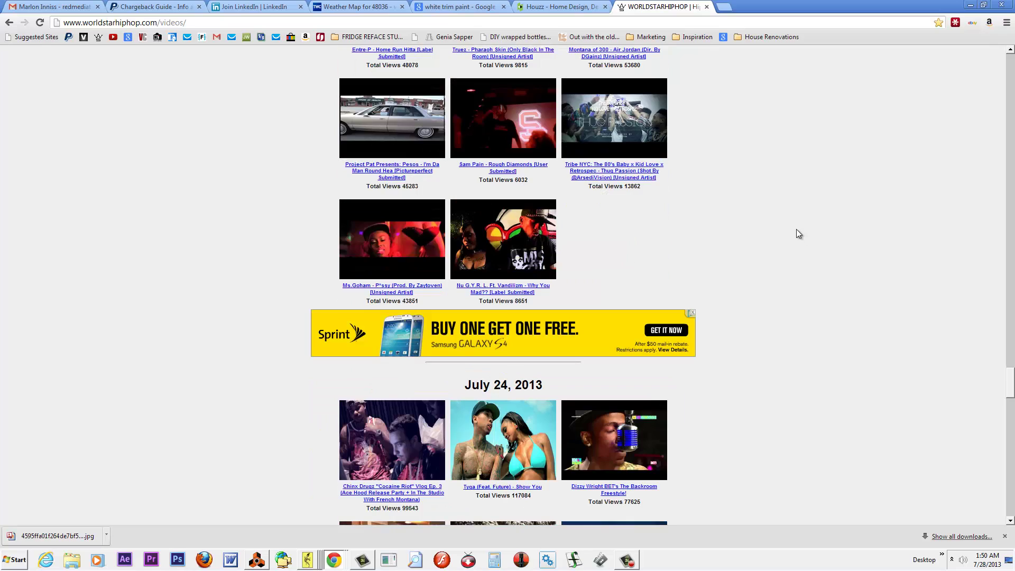
- Review the July 24, 2013 video listings down to the page number links at the end of the page
{"action": "scroll", "coordinate": [798, 234], "scroll_direction": "down", "scroll_amount": 2}
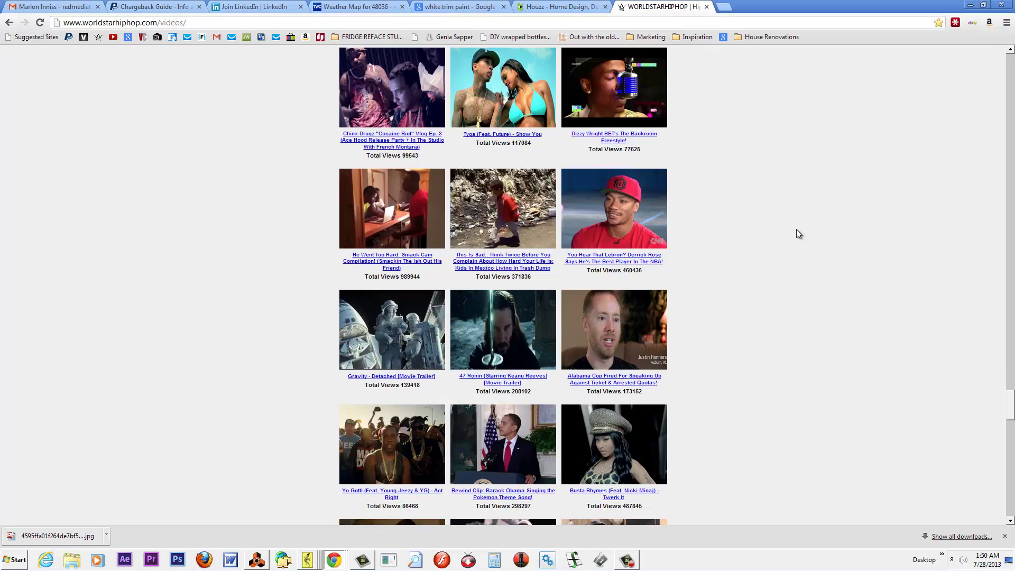
{"action": "scroll", "coordinate": [798, 233], "scroll_direction": "down", "scroll_amount": 3}
{"action": "scroll", "coordinate": [798, 233], "scroll_direction": "down", "scroll_amount": 7}
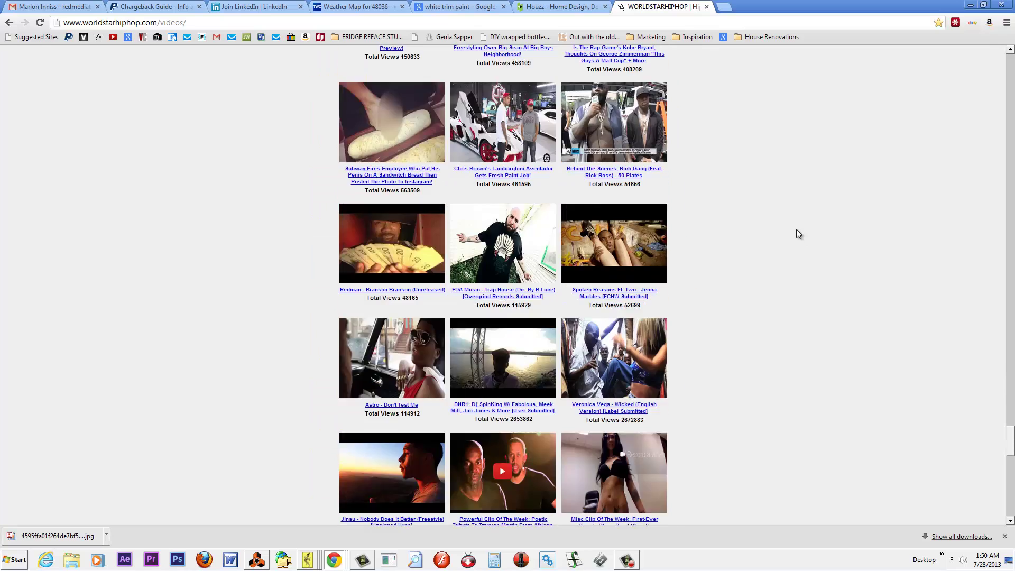
{"action": "scroll", "coordinate": [798, 233], "scroll_direction": "down", "scroll_amount": 3}
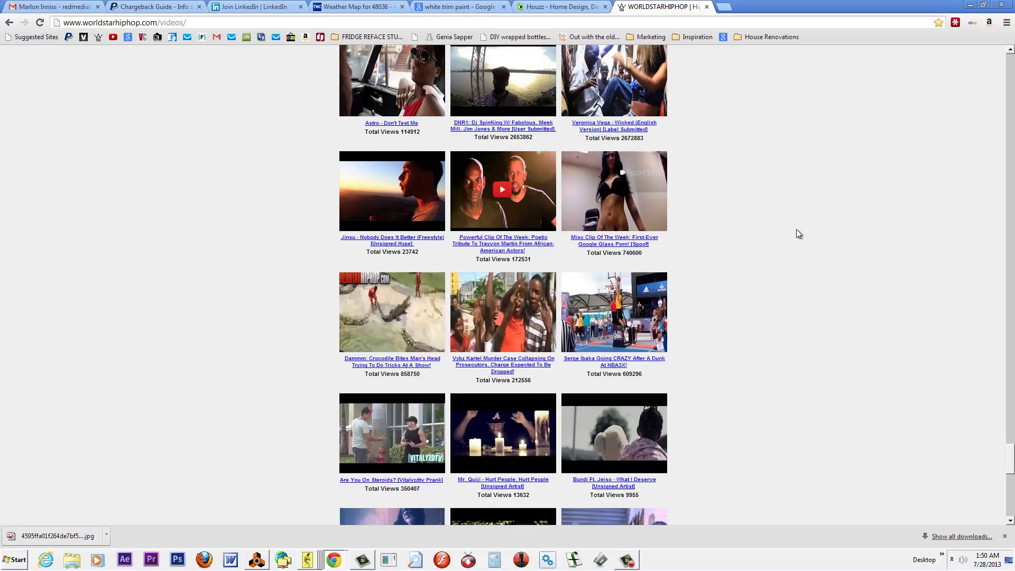
{"action": "scroll", "coordinate": [798, 233], "scroll_direction": "down", "scroll_amount": 2}
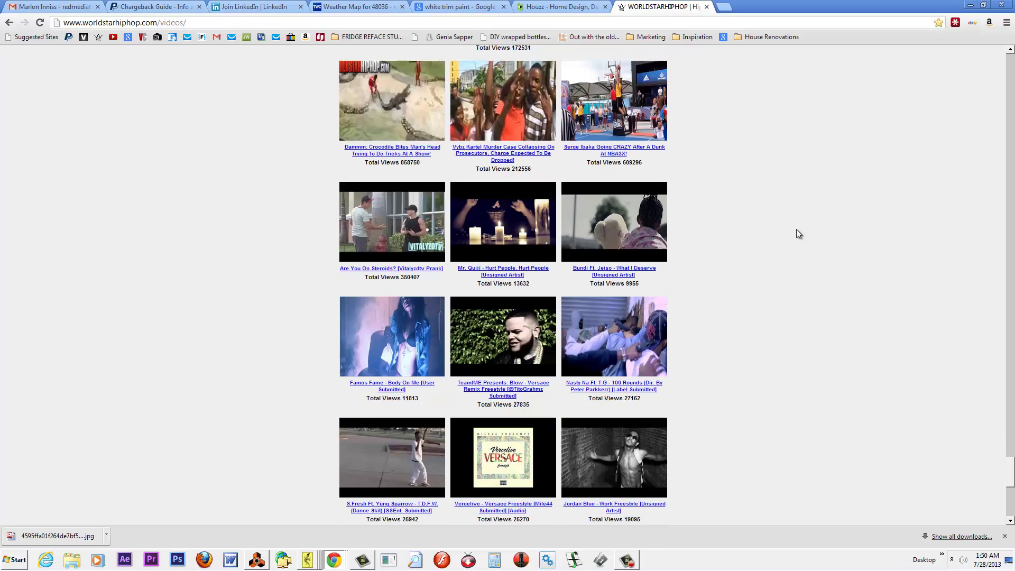
{"action": "scroll", "coordinate": [798, 234], "scroll_direction": "down", "scroll_amount": 3}
{"action": "scroll", "coordinate": [796, 229], "scroll_direction": "down", "scroll_amount": 2}
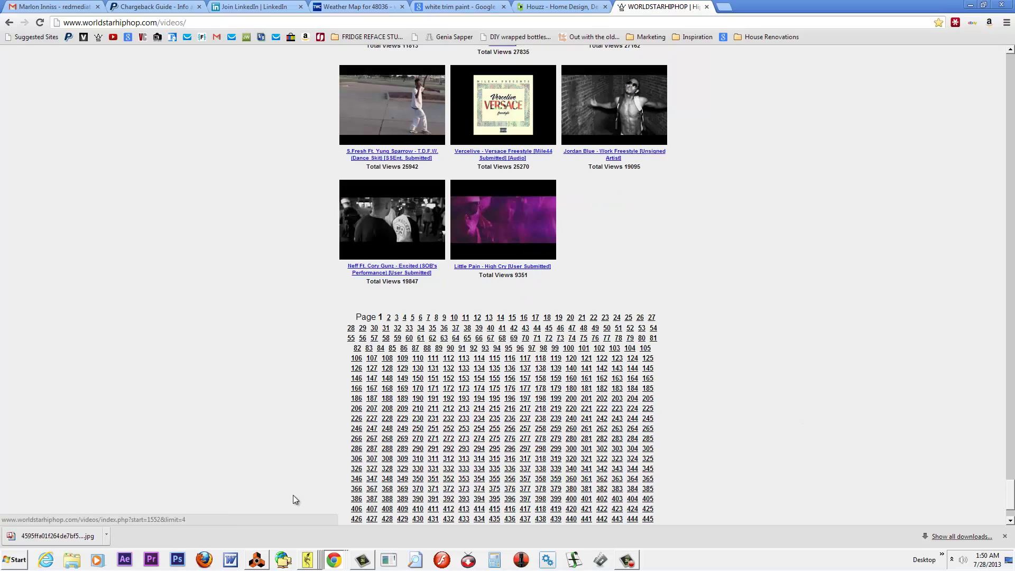
- Switch to the Reason song, play its four-bar loop, and resize the mixer, rack and sequencer areas while keeping the rack visible
{"action": "left_click", "coordinate": [256, 560]}
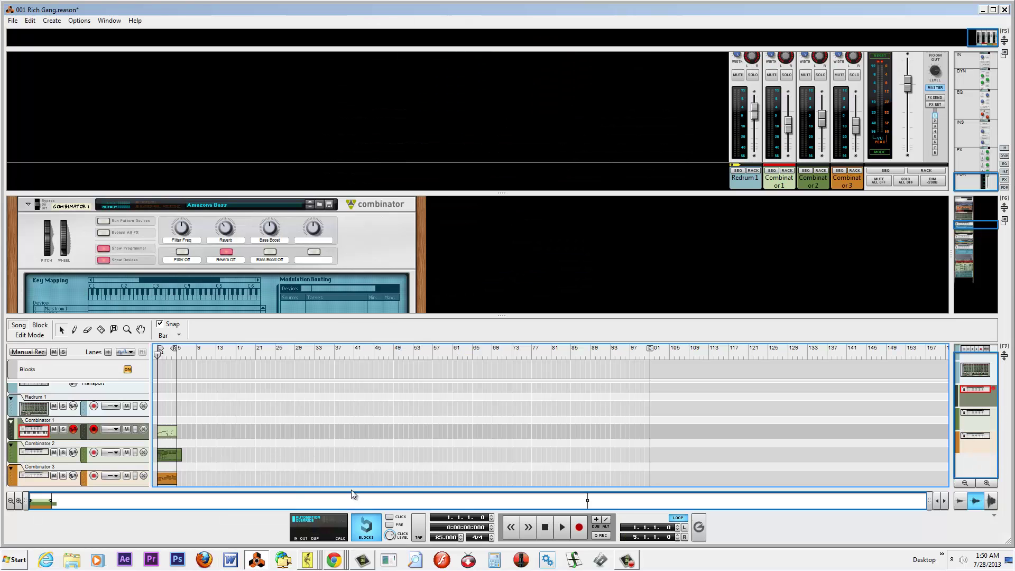
{"action": "key", "text": "space"}
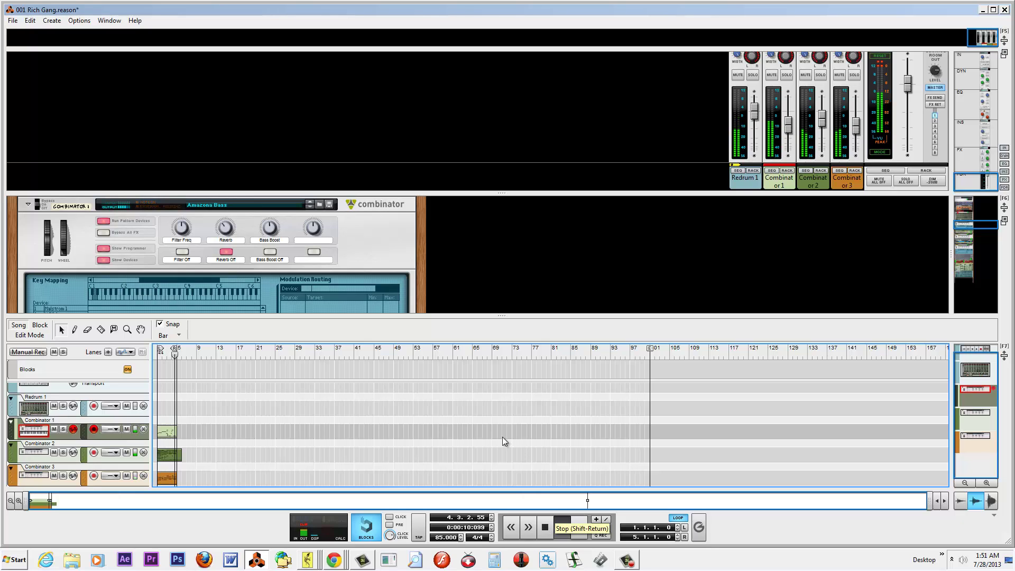
{"action": "left_click_drag", "start_coordinate": [436, 315], "coordinate": [434, 159]}
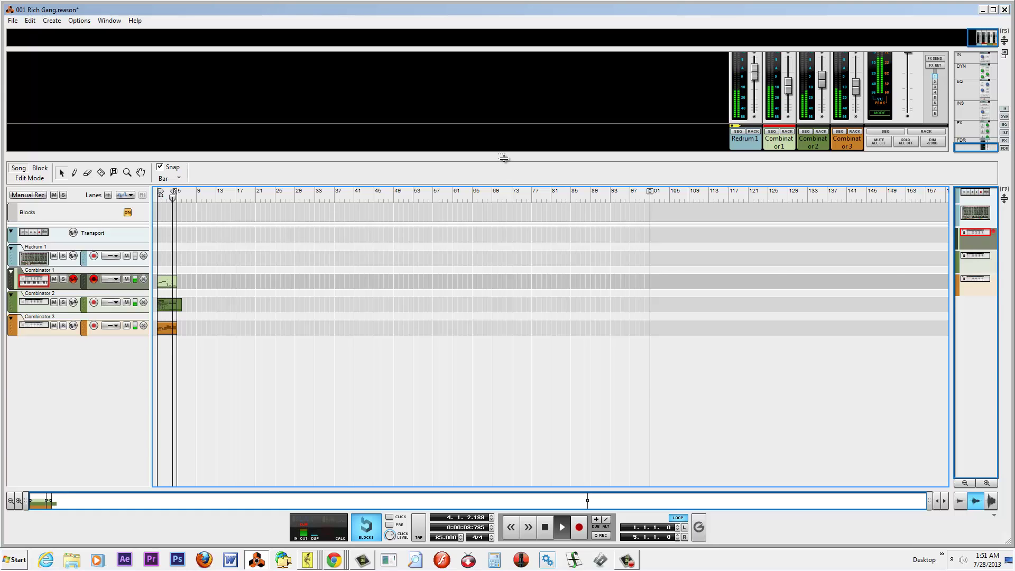
{"action": "left_click_drag", "start_coordinate": [503, 158], "coordinate": [519, 272]}
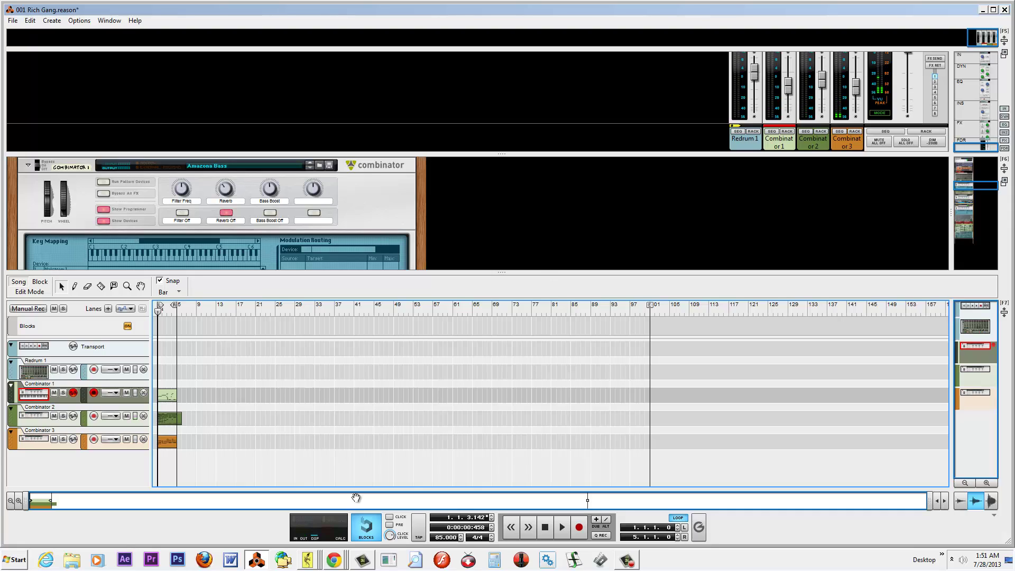
{"action": "left_click", "coordinate": [307, 559]}
{"action": "mouse_move", "coordinate": [328, 565]}
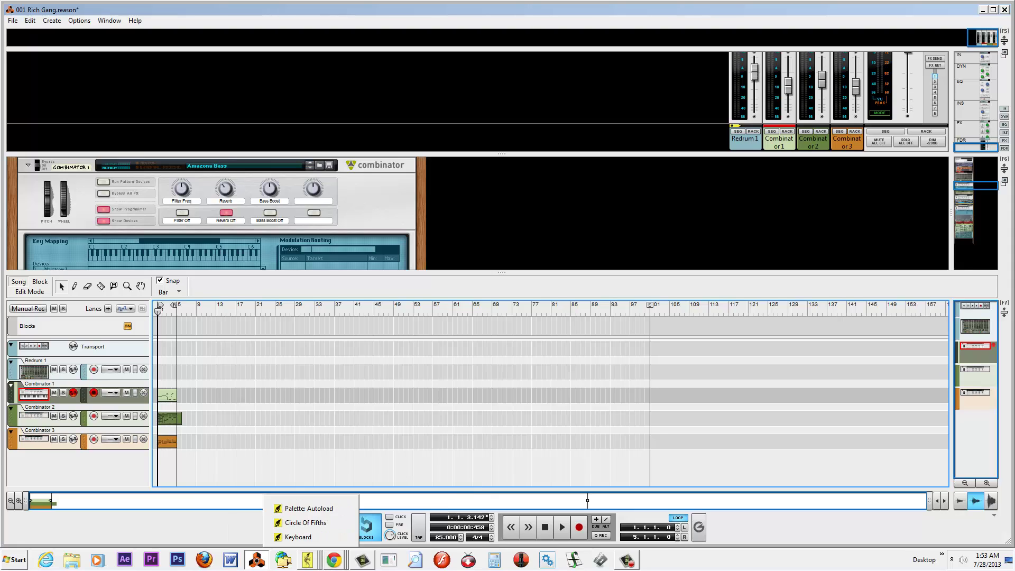
{"action": "left_click", "coordinate": [305, 569]}
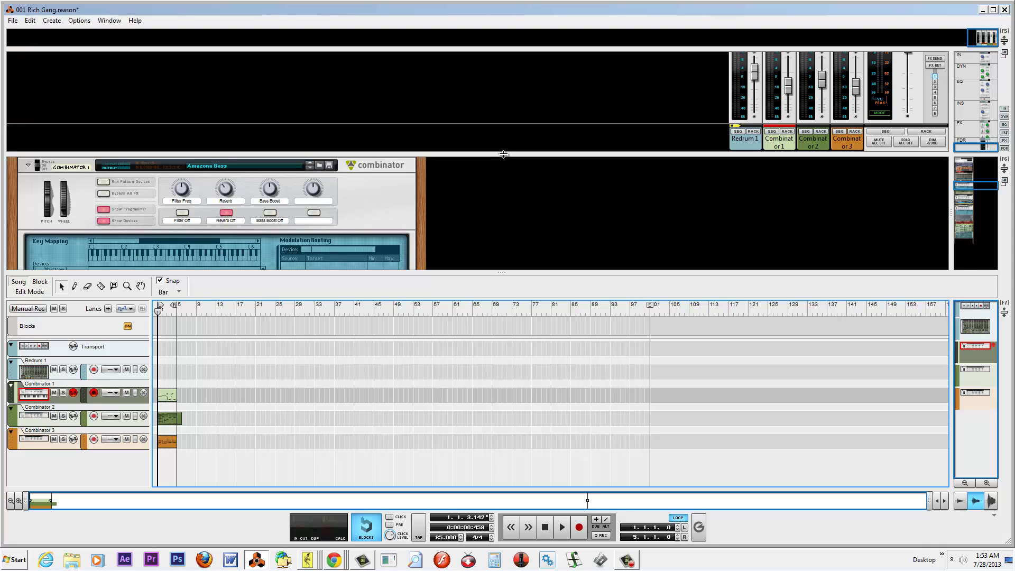
- Shorten the Combinator 2 clip to a length of 4 bars
{"action": "left_click", "coordinate": [180, 421]}
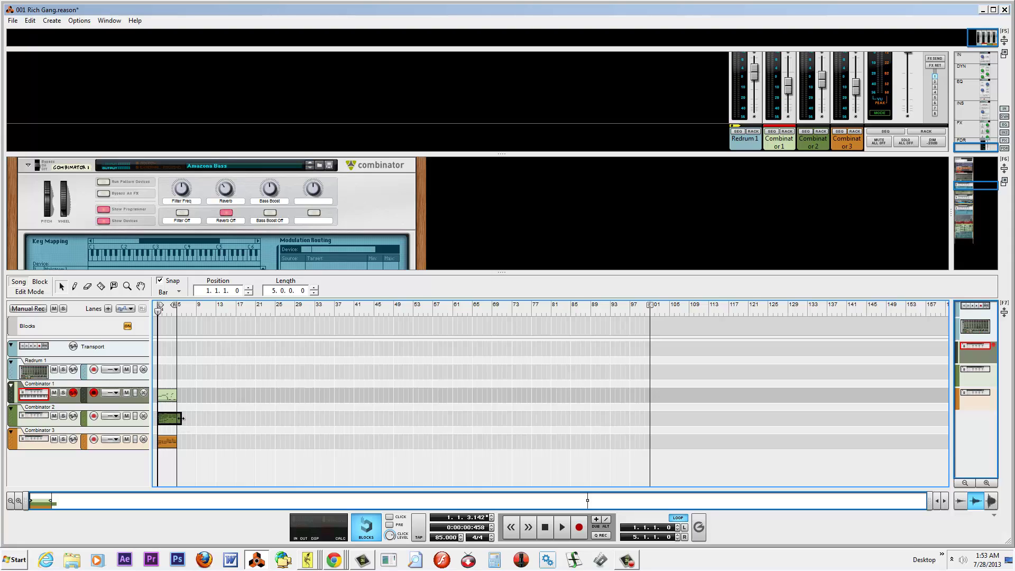
{"action": "left_click_drag", "start_coordinate": [181, 418], "coordinate": [176, 418]}
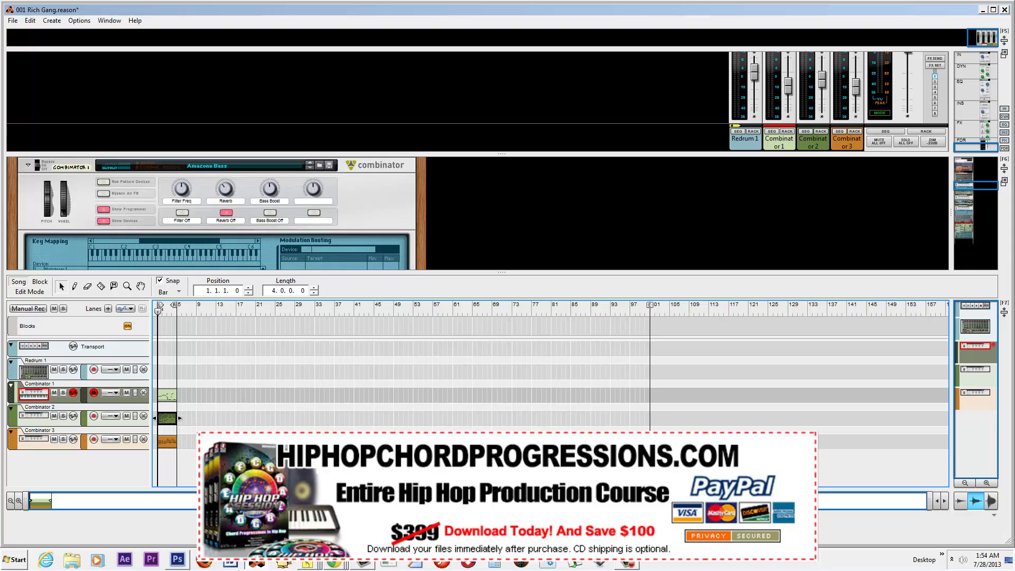
- Switch to the chord Palette application, move its Circle Of Fifths and Keyboard windows clear of the Palette, and enlarge the Palette window
{"action": "left_click", "coordinate": [311, 563]}
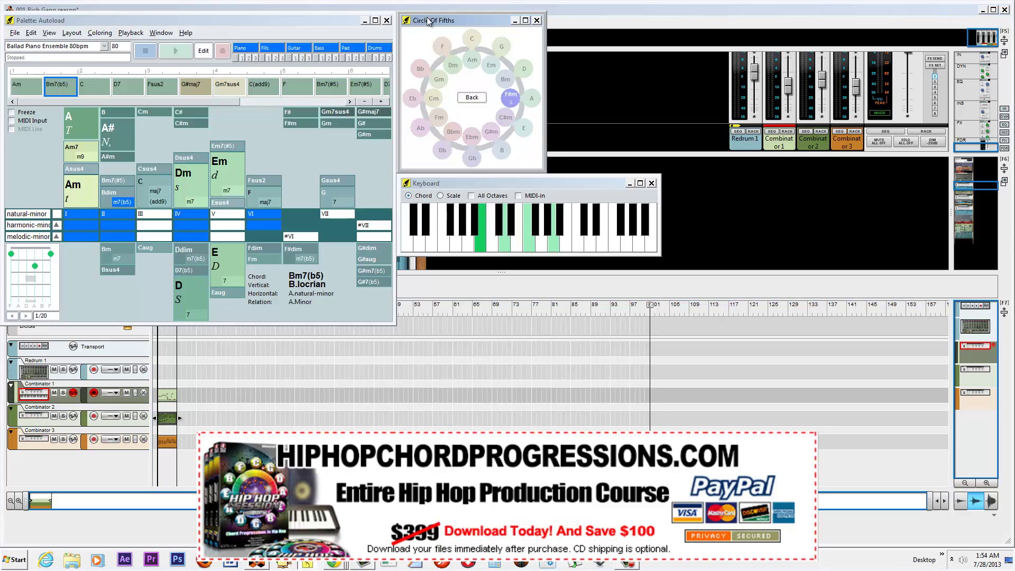
{"action": "left_click_drag", "start_coordinate": [451, 20], "coordinate": [829, 17]}
{"action": "left_click_drag", "start_coordinate": [574, 184], "coordinate": [856, 194]}
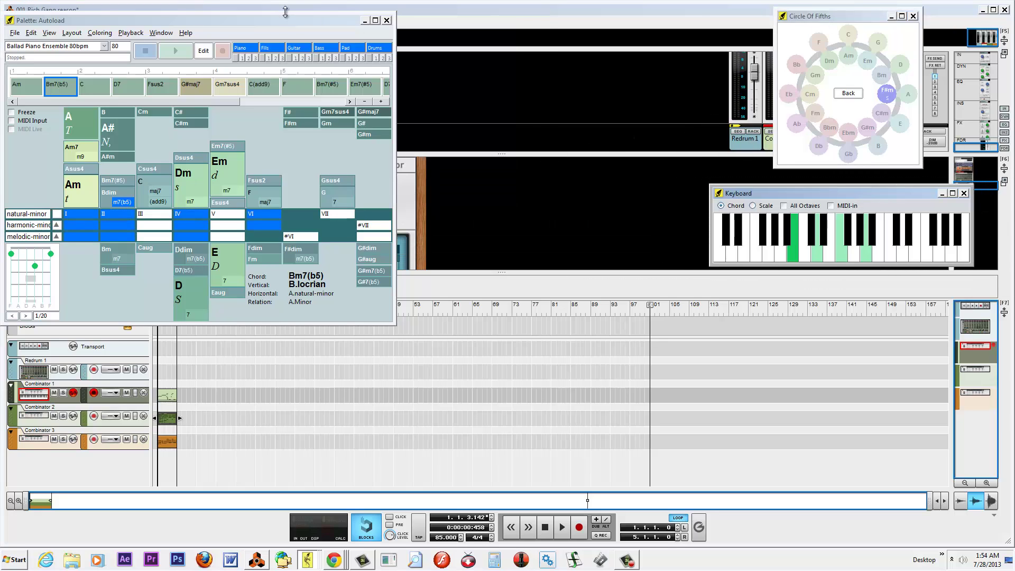
{"action": "left_click_drag", "start_coordinate": [294, 18], "coordinate": [304, 13]}
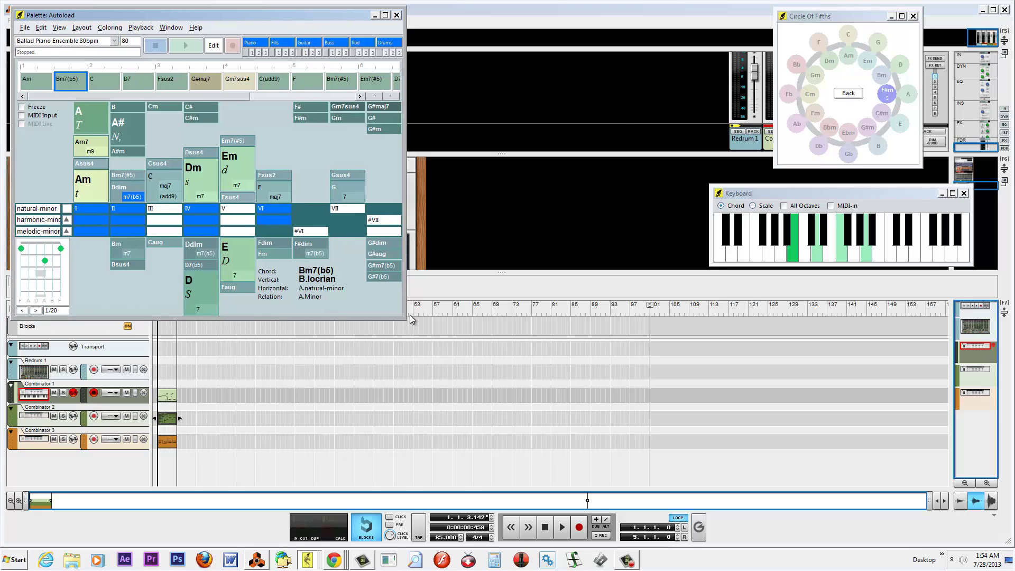
{"action": "left_click_drag", "start_coordinate": [410, 318], "coordinate": [703, 446]}
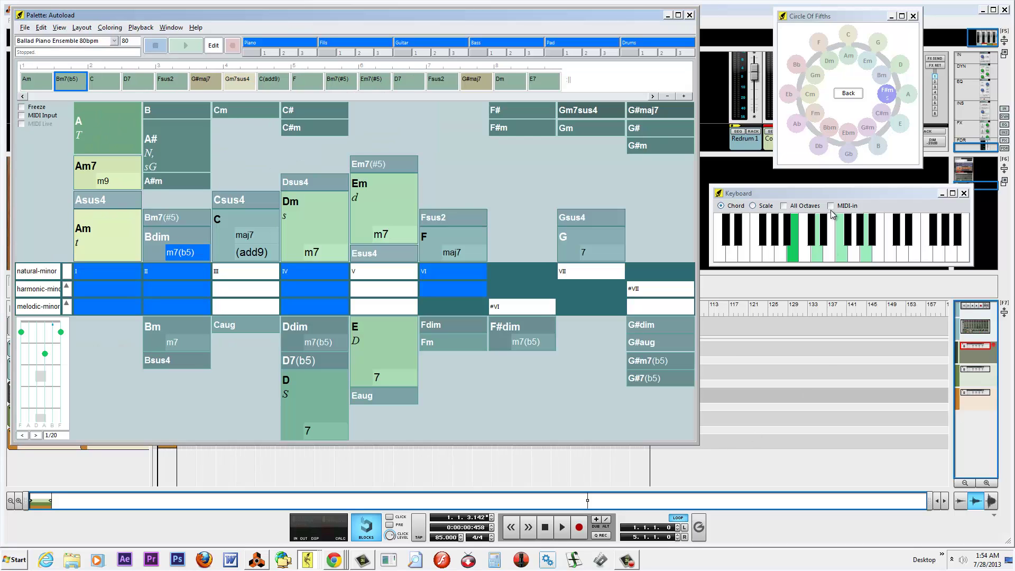
- Apply the Unlimited layout preset to the chord palette
{"action": "left_click", "coordinate": [112, 31]}
{"action": "mouse_move", "coordinate": [82, 27]}
{"action": "mouse_move", "coordinate": [121, 49]}
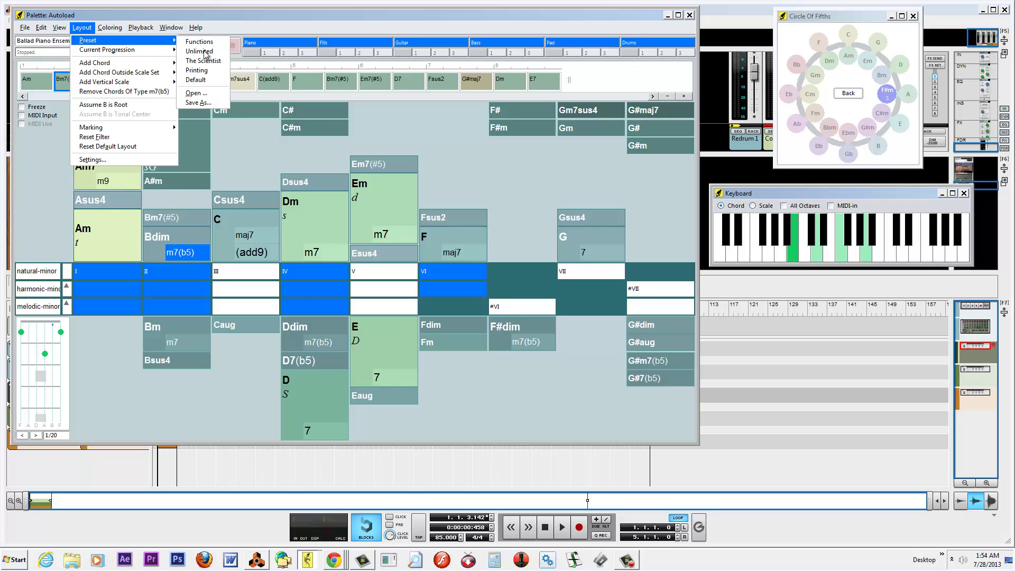
{"action": "left_click", "coordinate": [192, 50]}
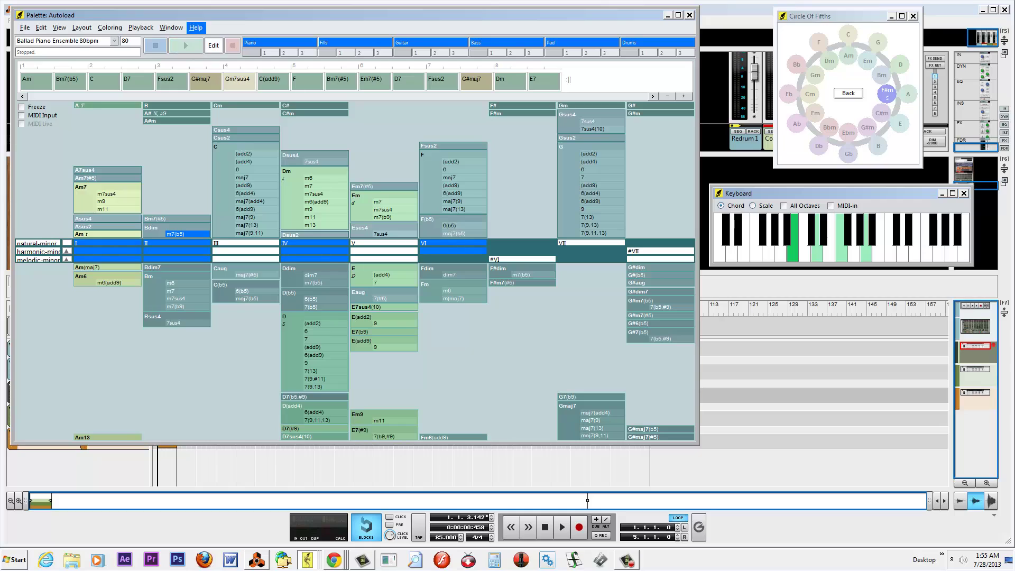
- Delete the final E7 chord from the progression
{"action": "left_click", "coordinate": [539, 84]}
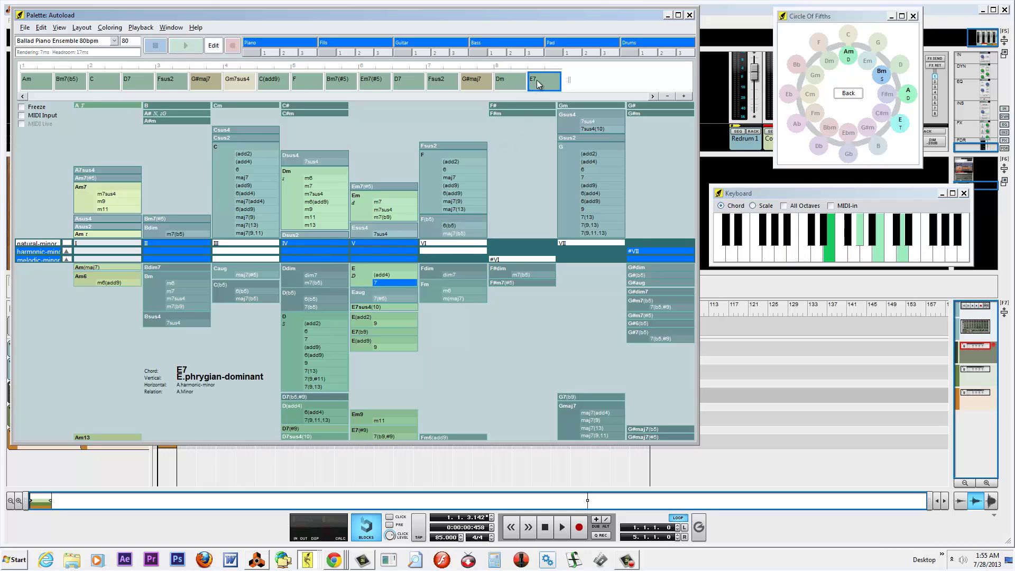
{"action": "key", "text": "Delete"}
{"action": "left_click", "coordinate": [158, 42]}
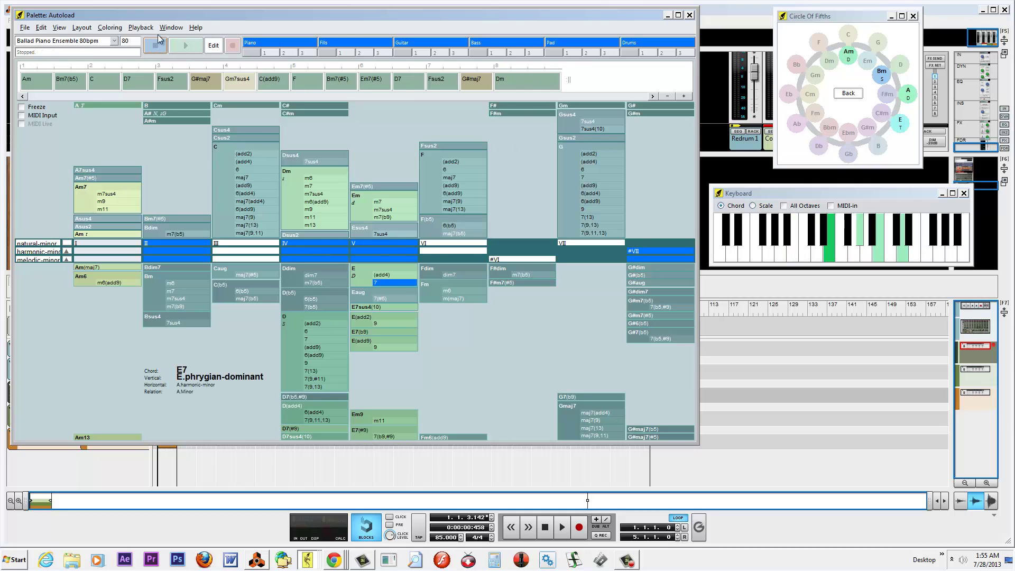
- Set the palette's playback accompaniment to Chords Only and make the Palette window taller
{"action": "left_click", "coordinate": [140, 28]}
{"action": "left_click", "coordinate": [108, 27]}
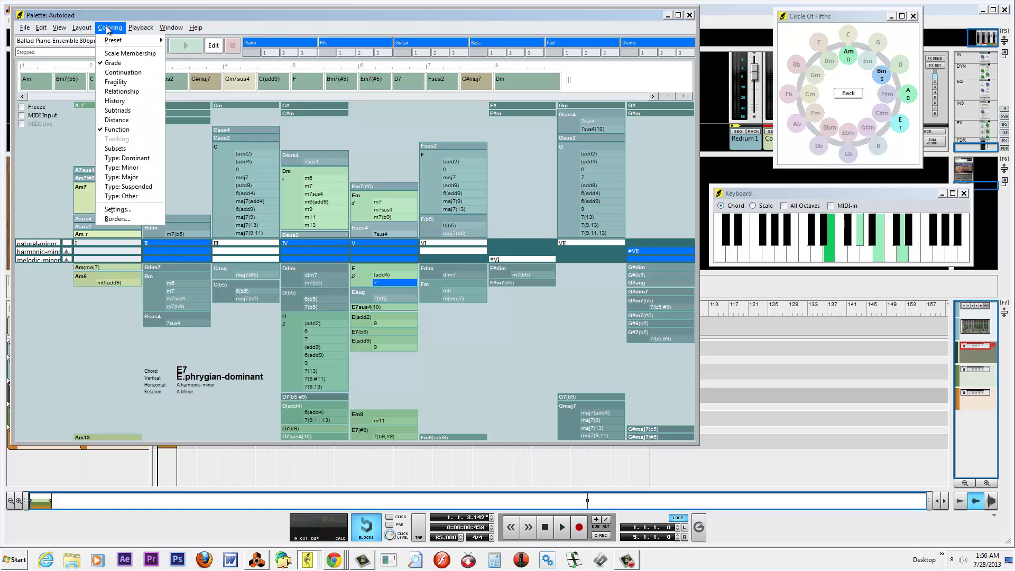
{"action": "mouse_move", "coordinate": [170, 27]}
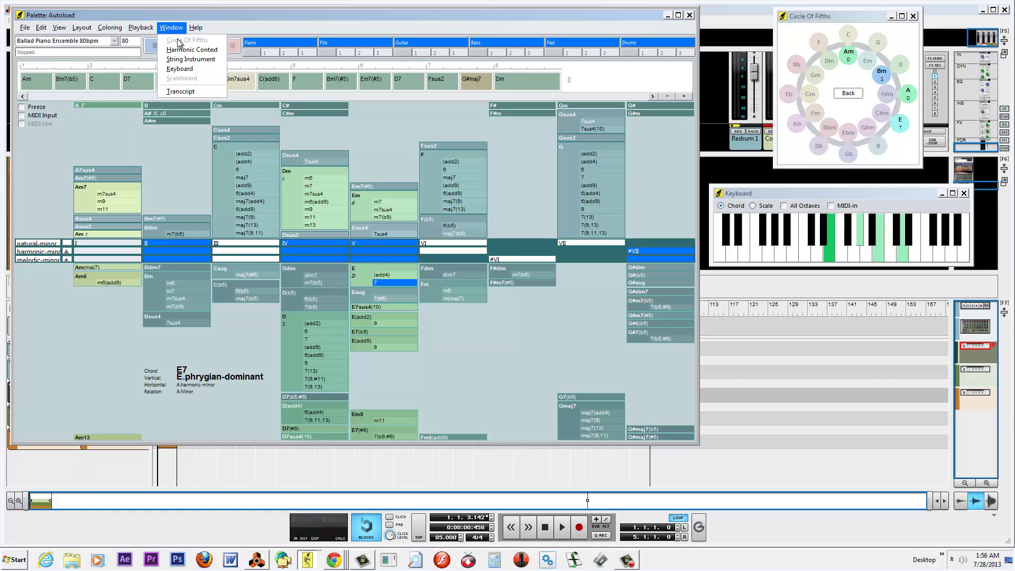
{"action": "mouse_move", "coordinate": [141, 31]}
{"action": "mouse_move", "coordinate": [164, 64]}
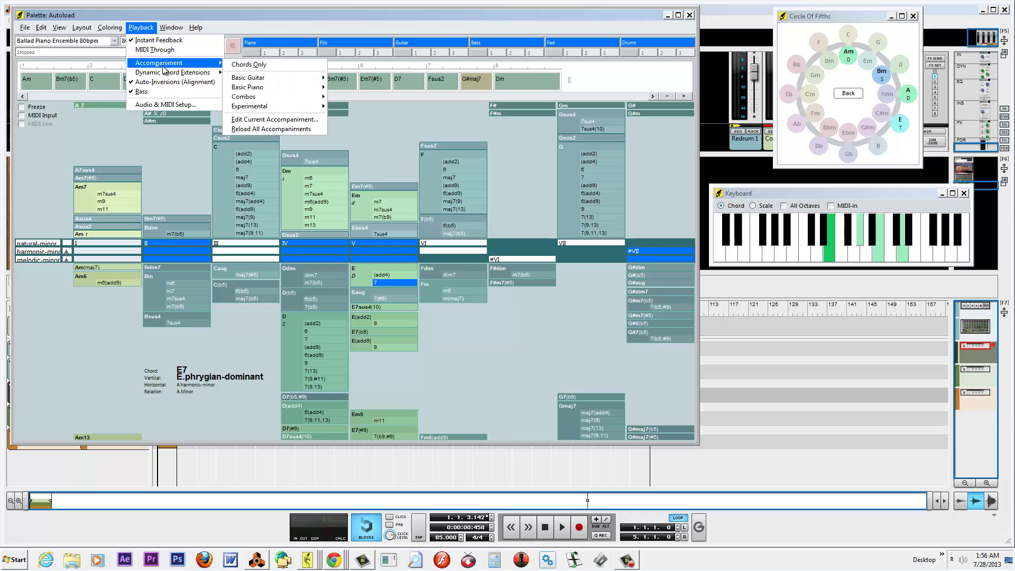
{"action": "left_click", "coordinate": [253, 65]}
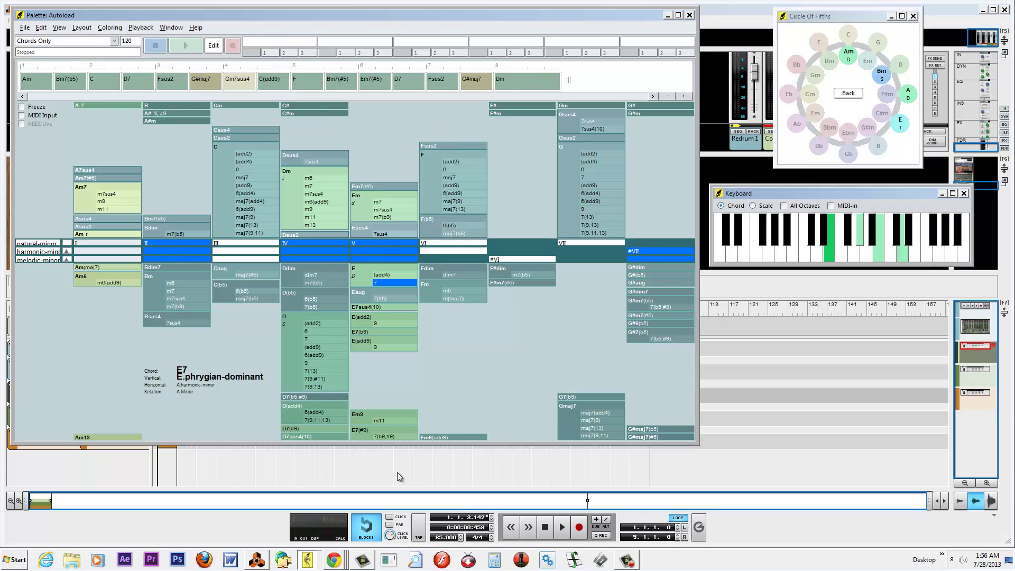
{"action": "left_click_drag", "start_coordinate": [398, 443], "coordinate": [404, 492]}
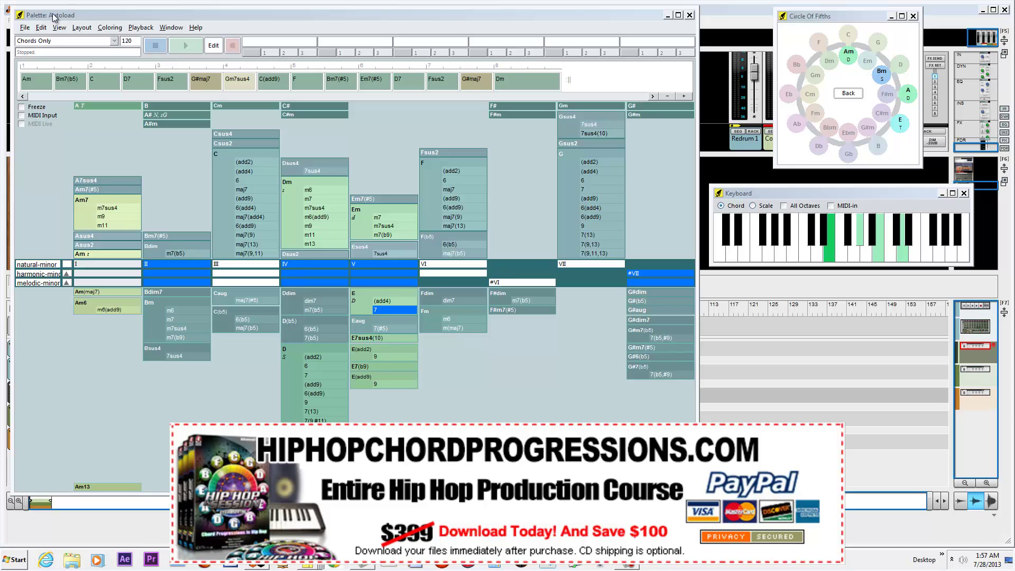
- View the About Harmony Navigator information and close it
{"action": "left_click", "coordinate": [195, 27]}
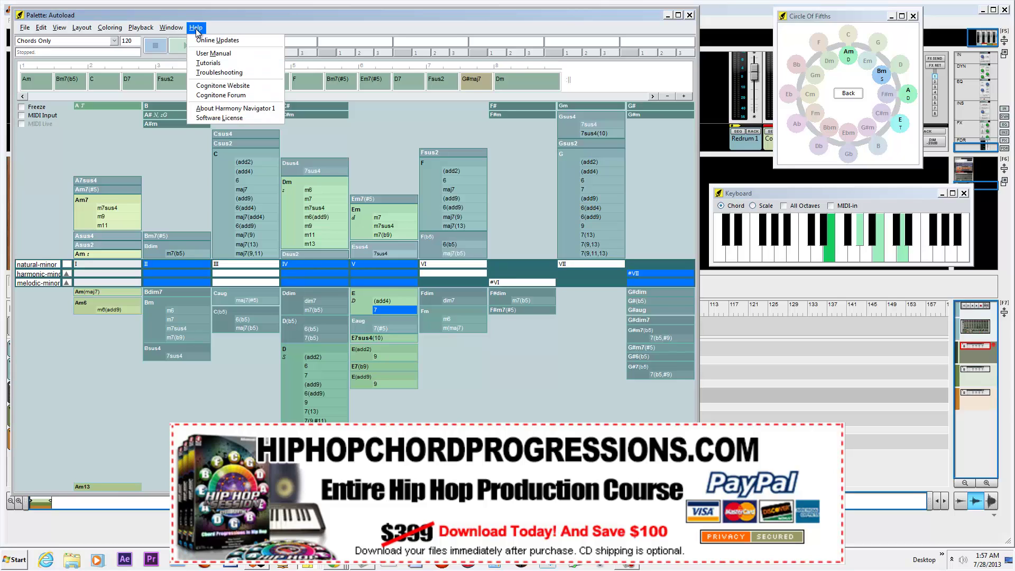
{"action": "left_click", "coordinate": [235, 109]}
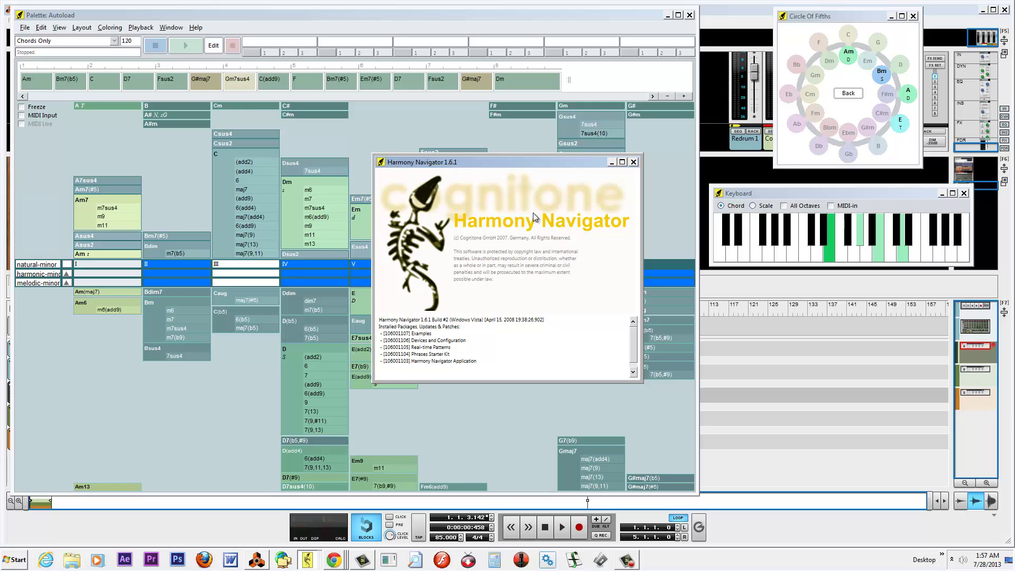
{"action": "left_click", "coordinate": [633, 162]}
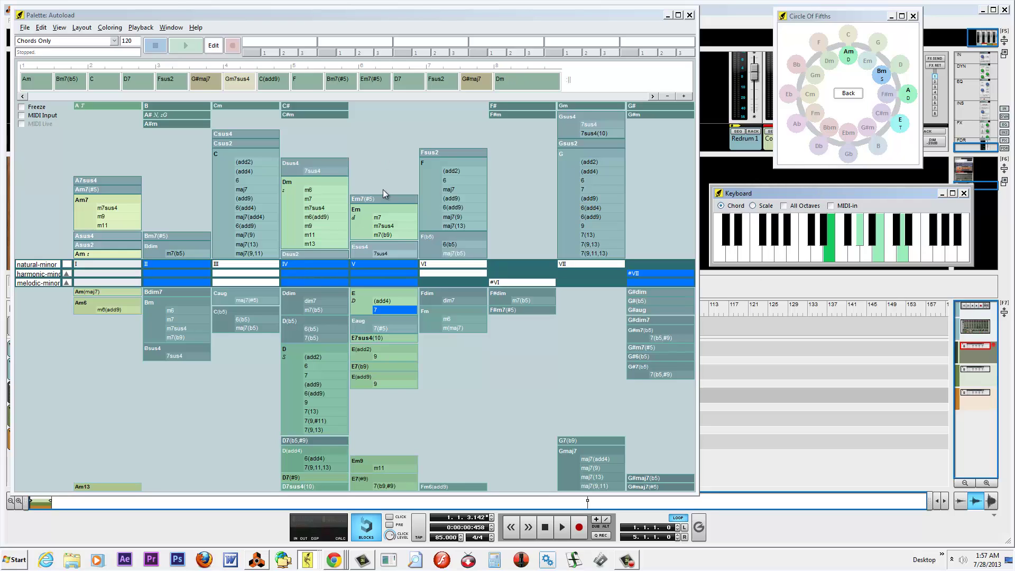
{"action": "left_click", "coordinate": [370, 131]}
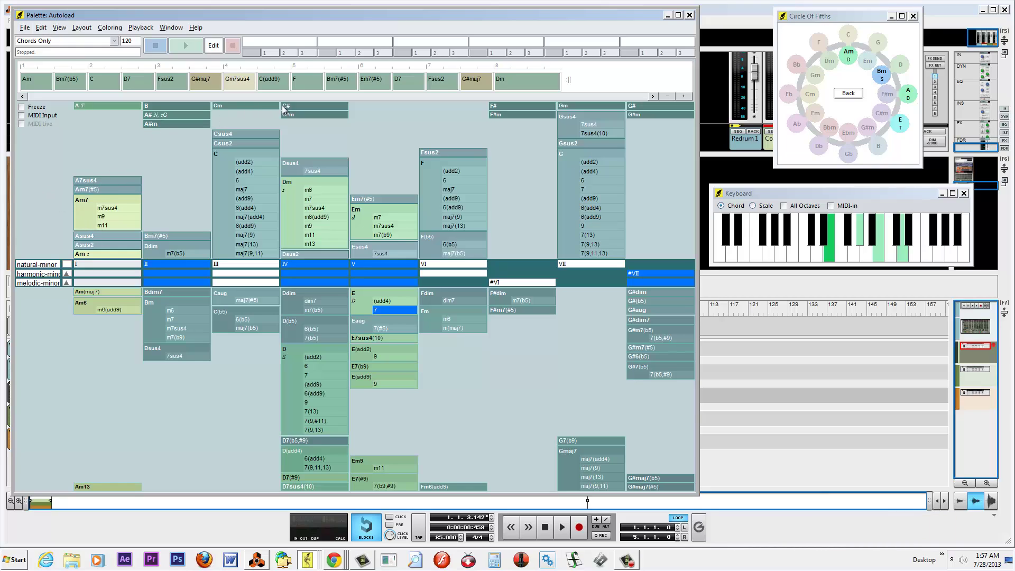
- Select Ebm on the Circle Of Fifths as the palette's key and minimise the Palette window
{"action": "left_click", "coordinate": [848, 140]}
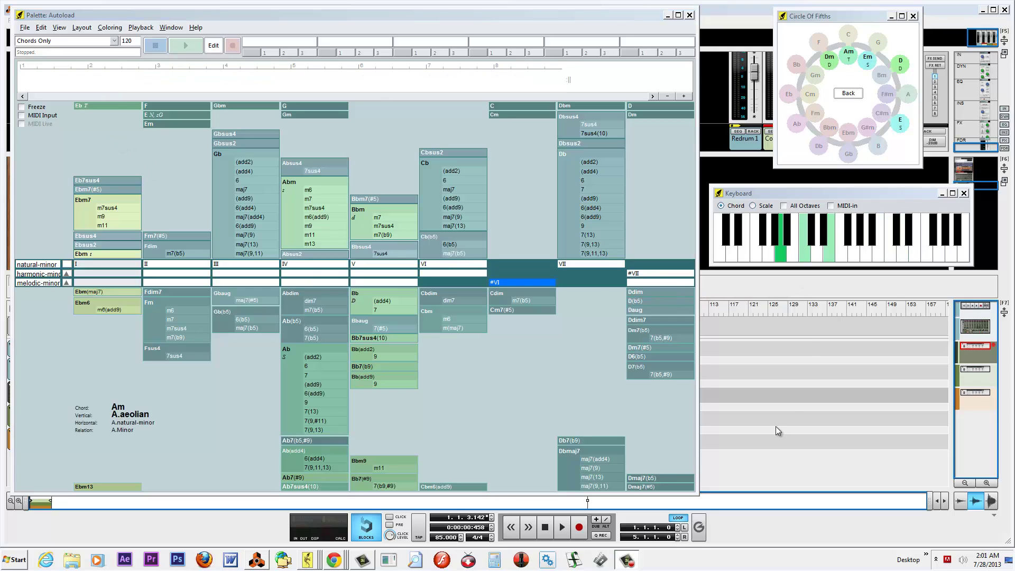
{"action": "left_click_drag", "start_coordinate": [567, 18], "coordinate": [609, 14]}
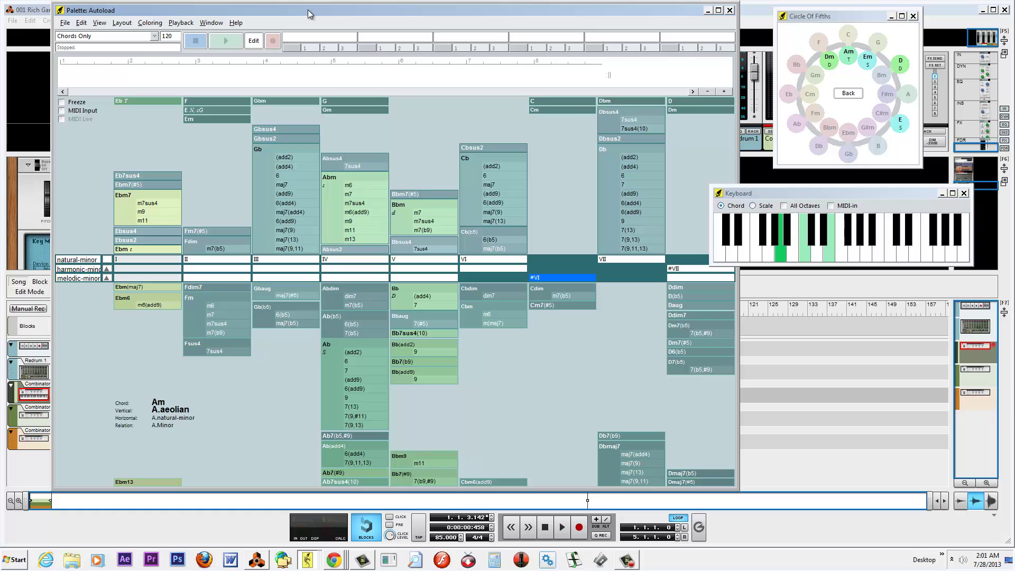
{"action": "left_click", "coordinate": [707, 10]}
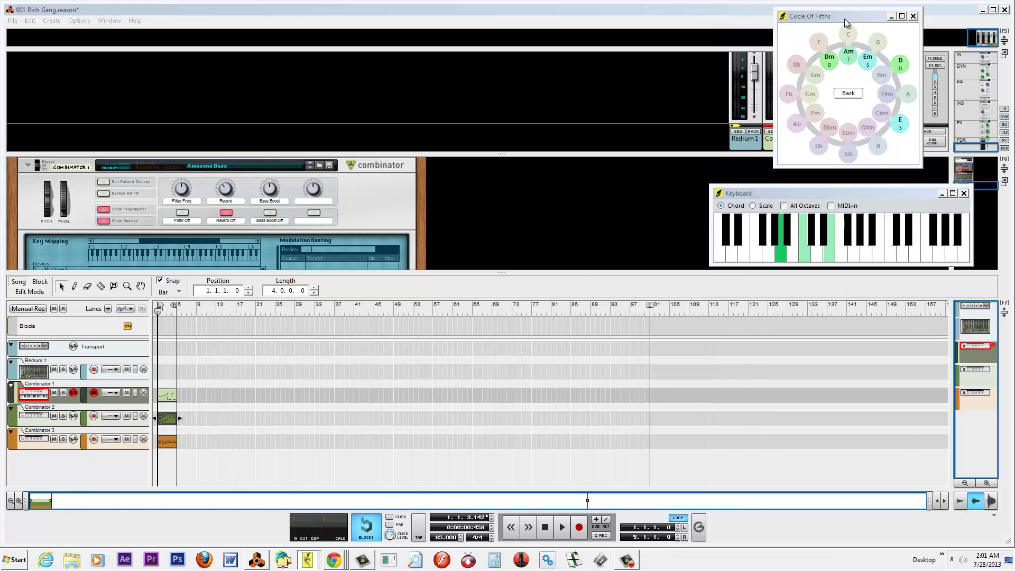
- Switch to Reason, solo the Combinator 2 track and play its loop
{"action": "left_click_drag", "start_coordinate": [845, 19], "coordinate": [812, 25]}
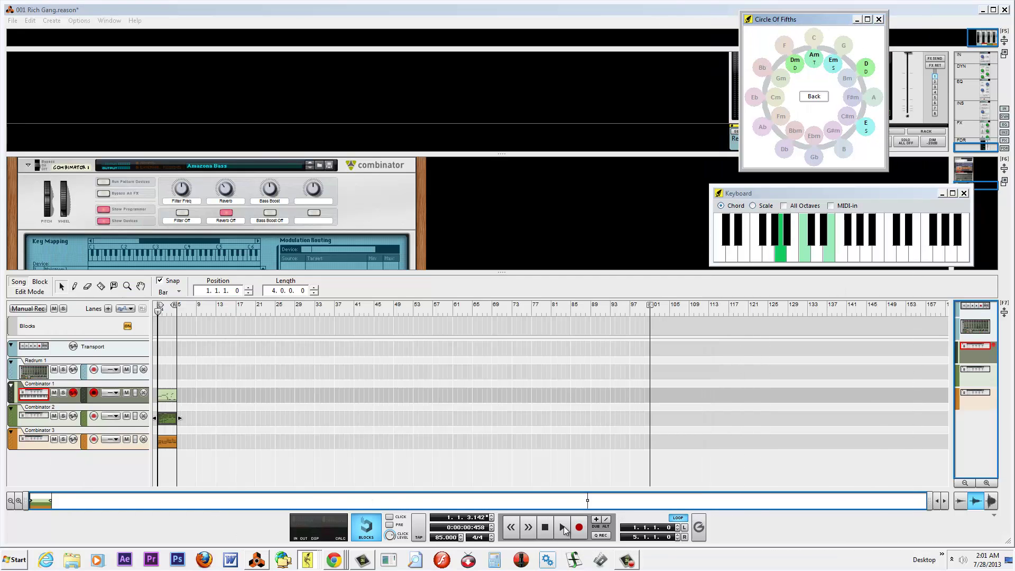
{"action": "left_click", "coordinate": [273, 451]}
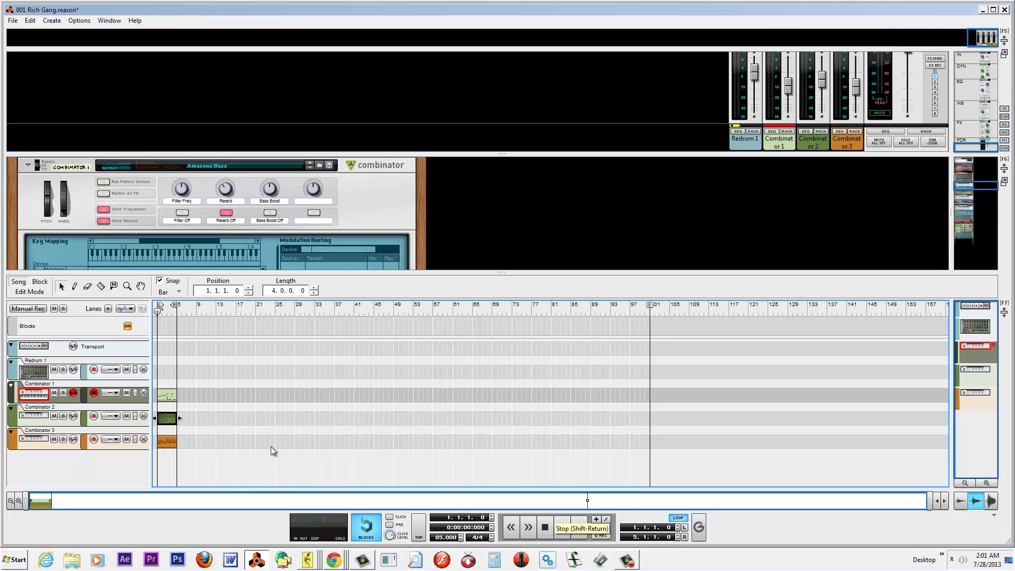
{"action": "left_click", "coordinate": [63, 415]}
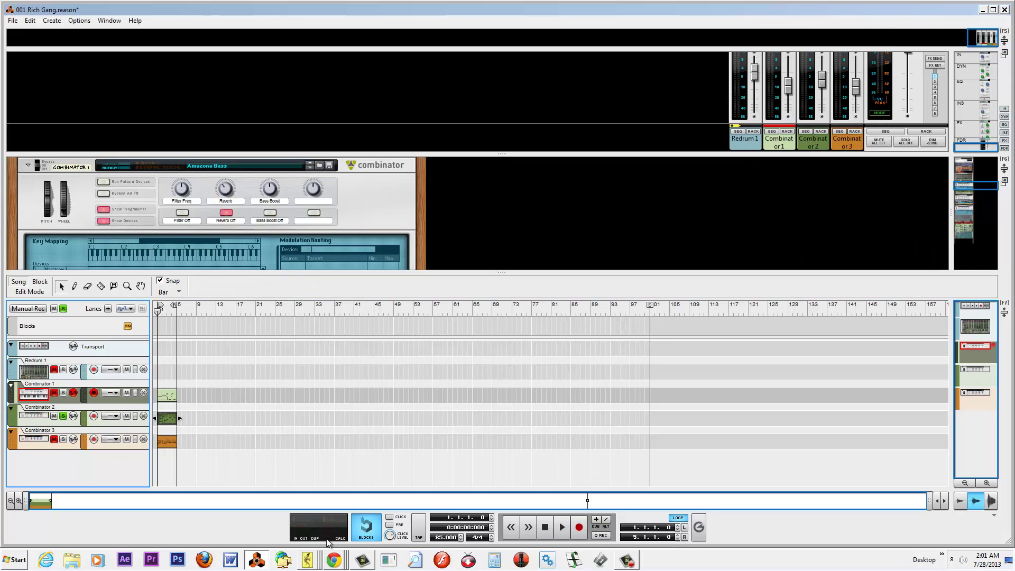
{"action": "left_click", "coordinate": [563, 530]}
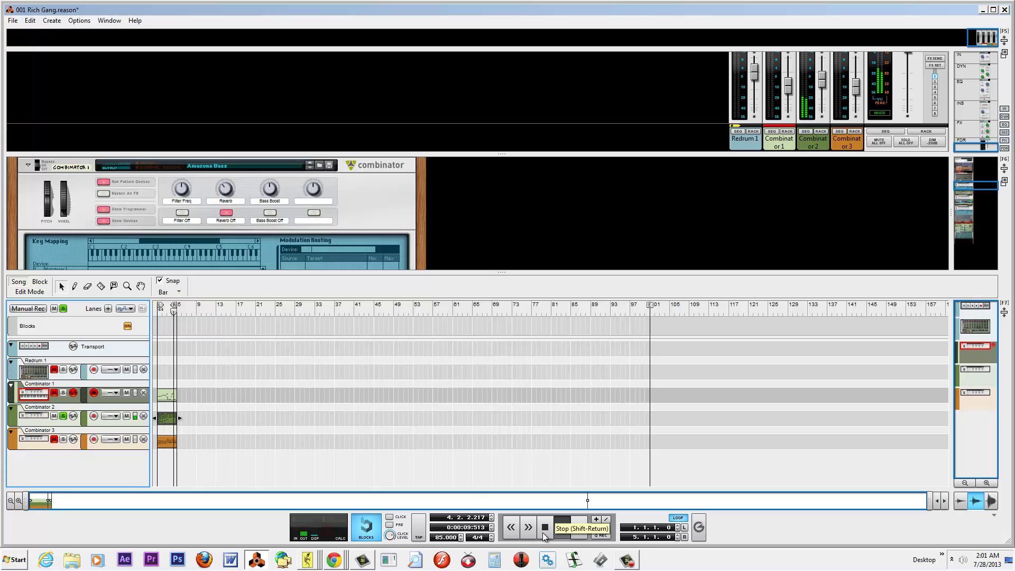
{"action": "left_click", "coordinate": [544, 530]}
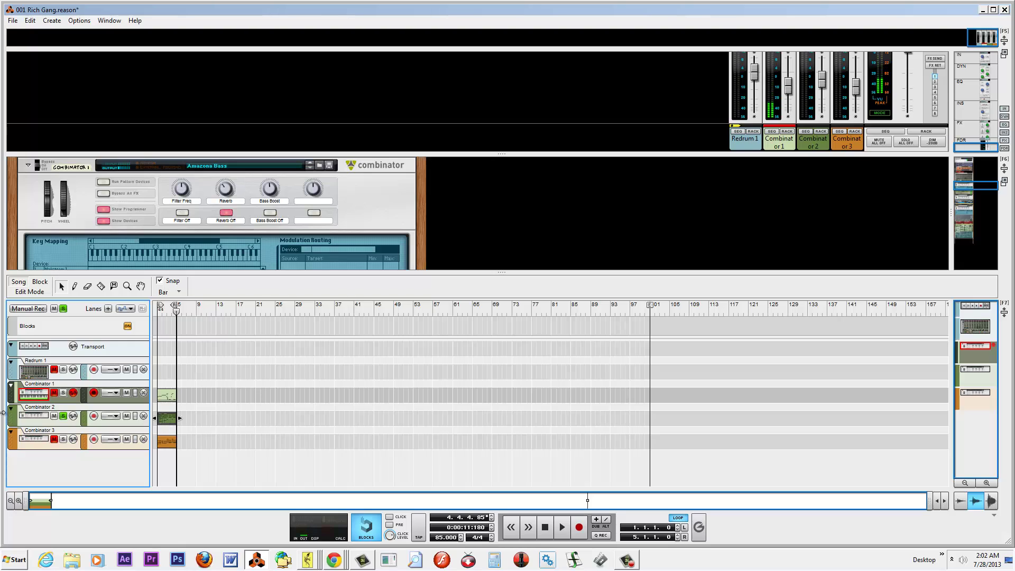
- Select the Combinator 2 track, audition it briefly and show the programmer of its Tremor Rhodes Combinator
{"action": "left_click", "coordinate": [46, 417]}
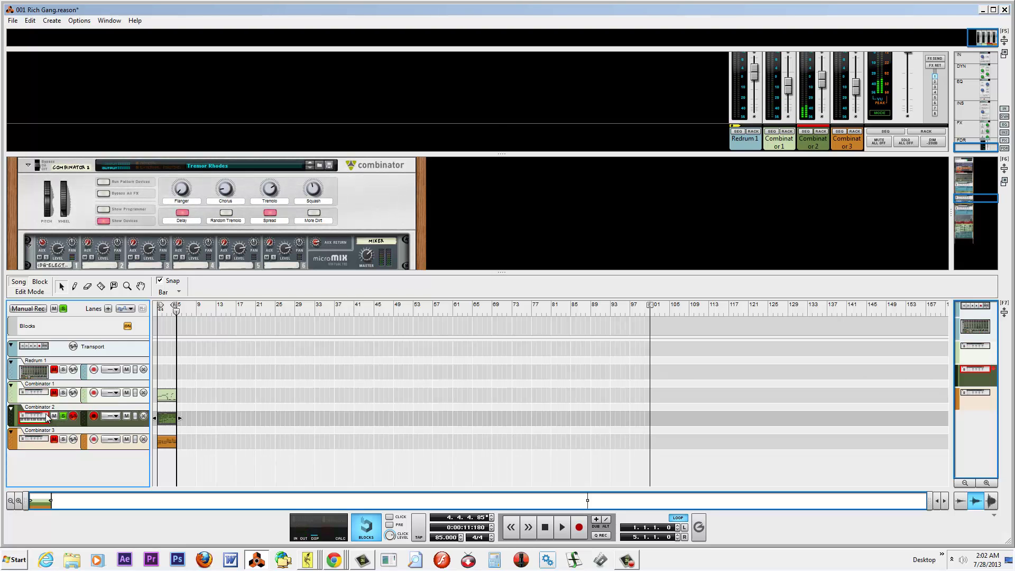
{"action": "left_click", "coordinate": [545, 527]}
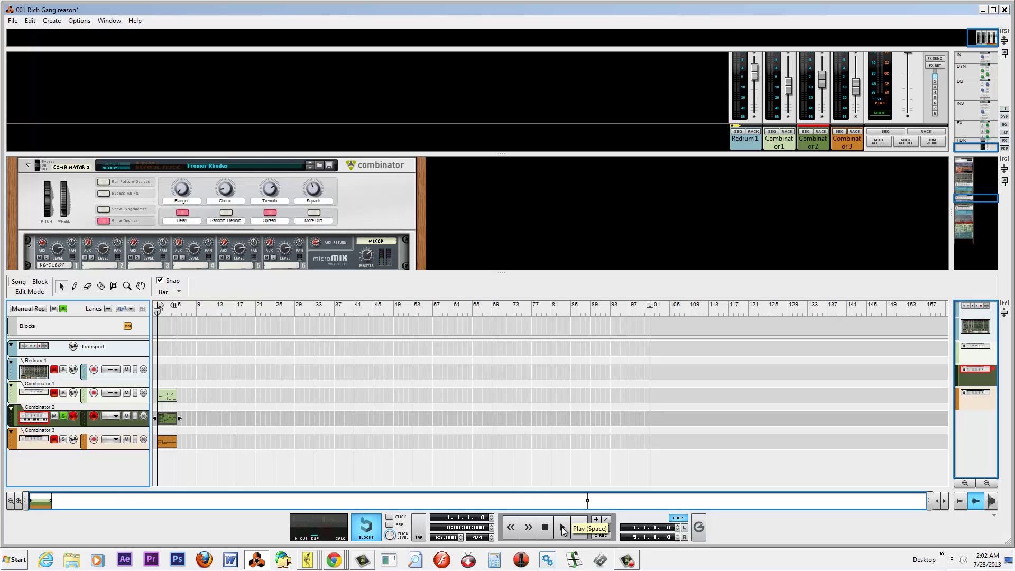
{"action": "left_click", "coordinate": [562, 528]}
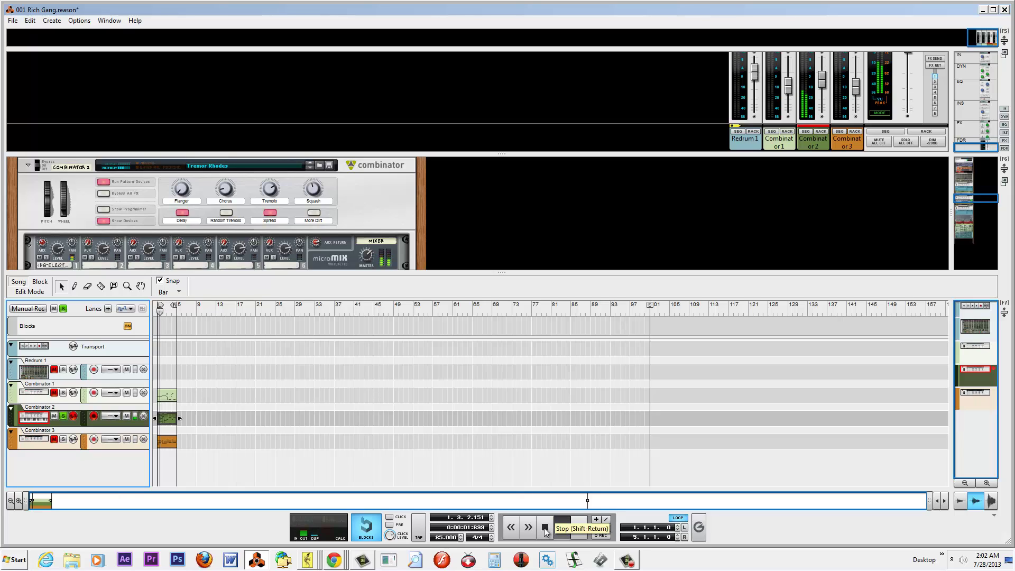
{"action": "left_click", "coordinate": [545, 529]}
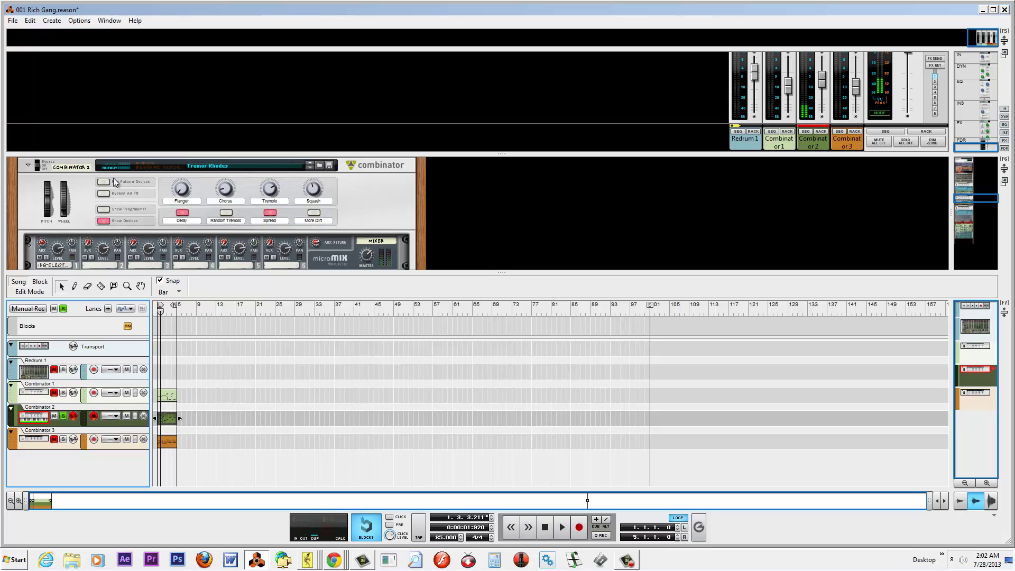
{"action": "left_click", "coordinate": [104, 209]}
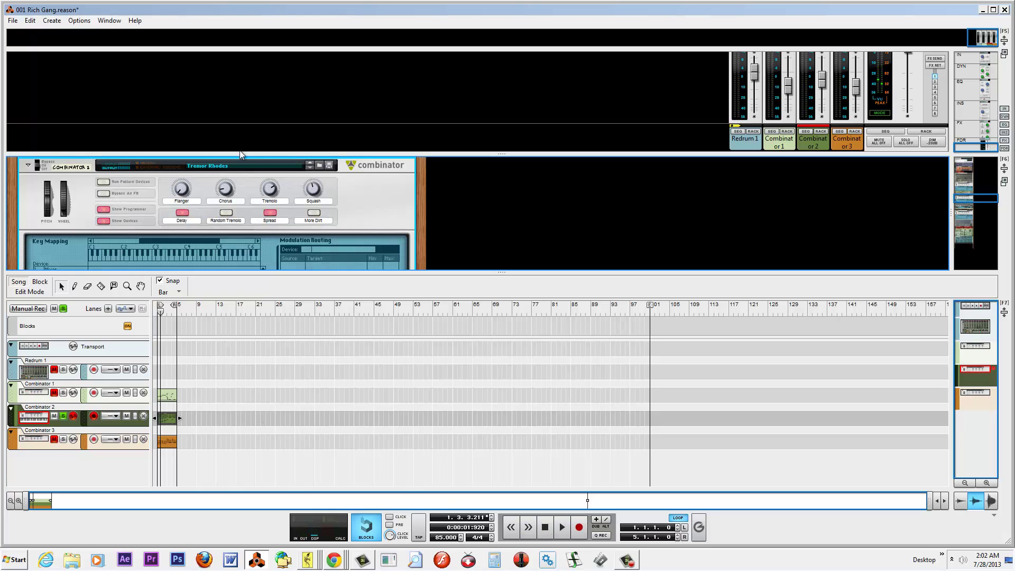
{"action": "left_click_drag", "start_coordinate": [242, 154], "coordinate": [249, 79]}
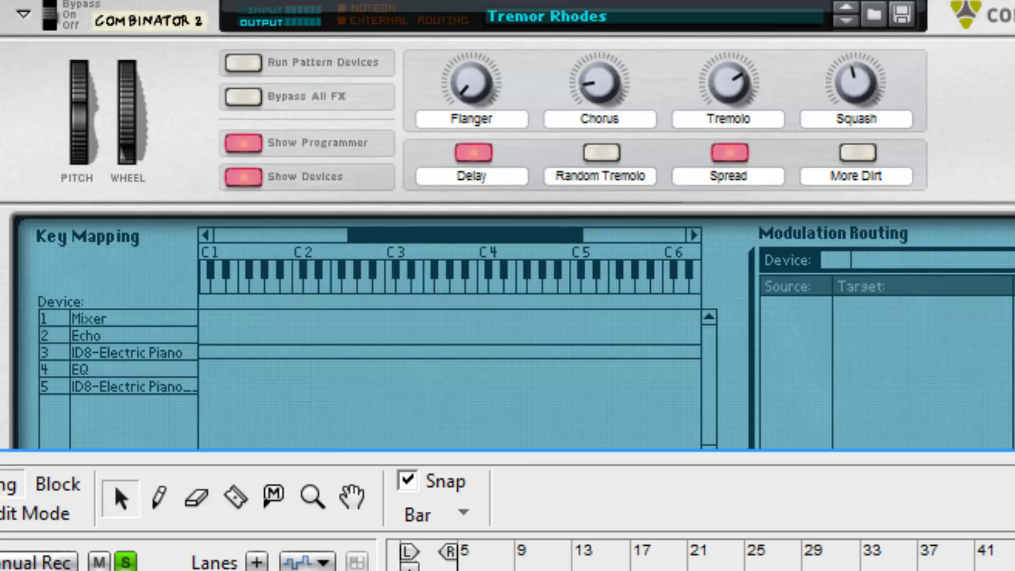
- Play the Combinator 2 part from the start, pausing at each chord to examine its notes on the Key Mapping keyboard
{"action": "key", "text": "shift+Return"}
{"action": "key", "text": "space"}
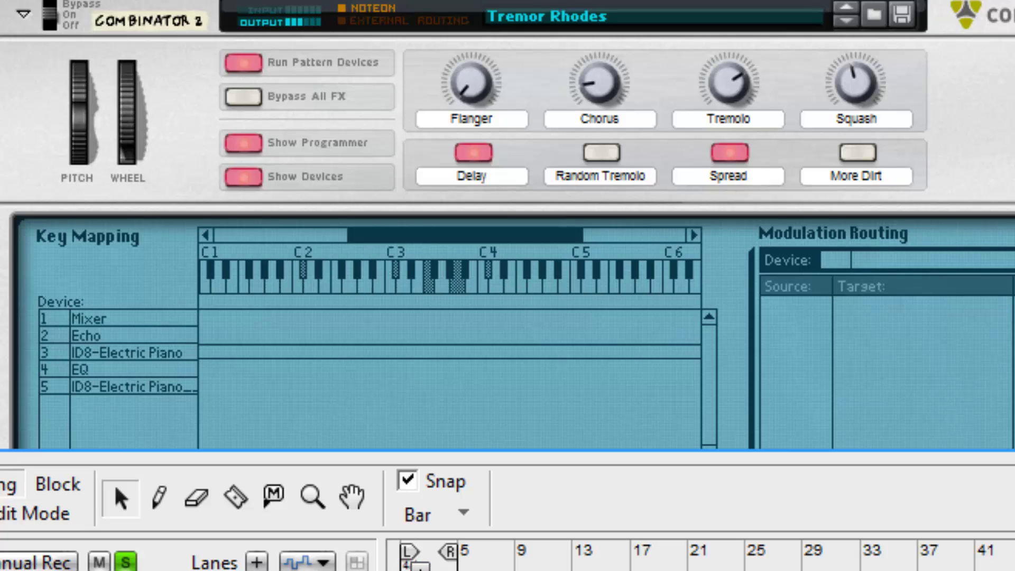
{"action": "key", "text": "space"}
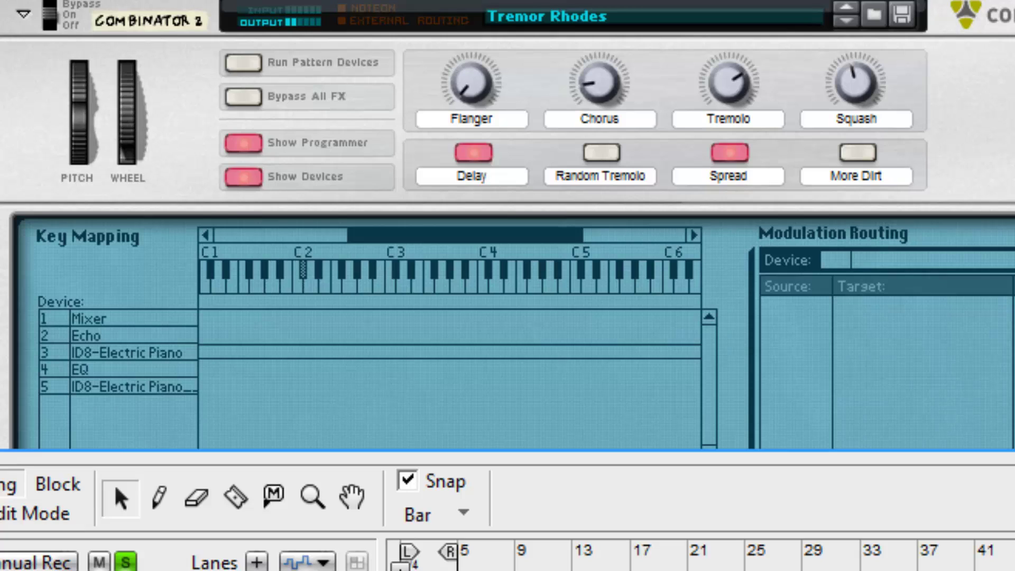
{"action": "key", "text": "space"}
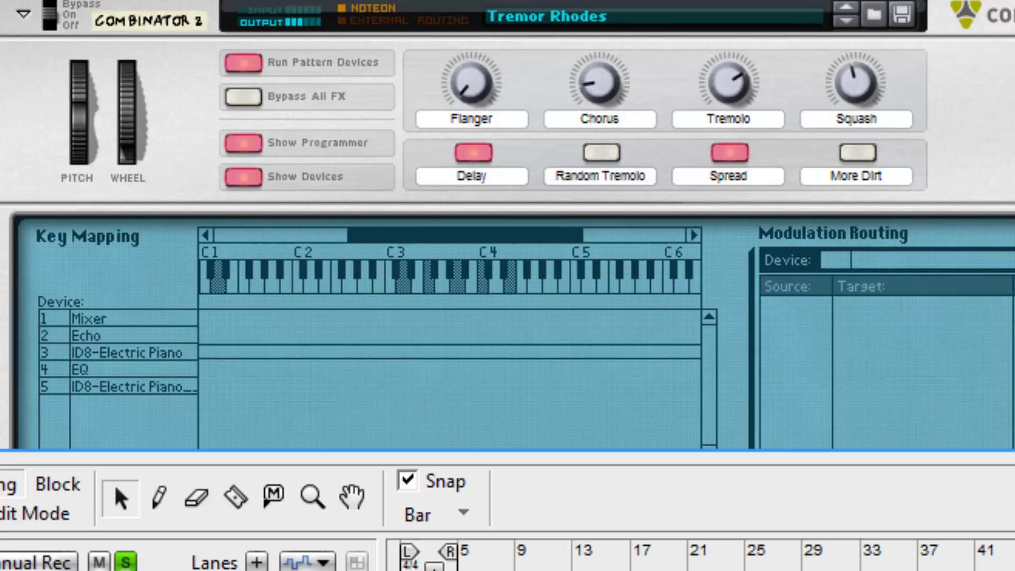
{"action": "key", "text": "space"}
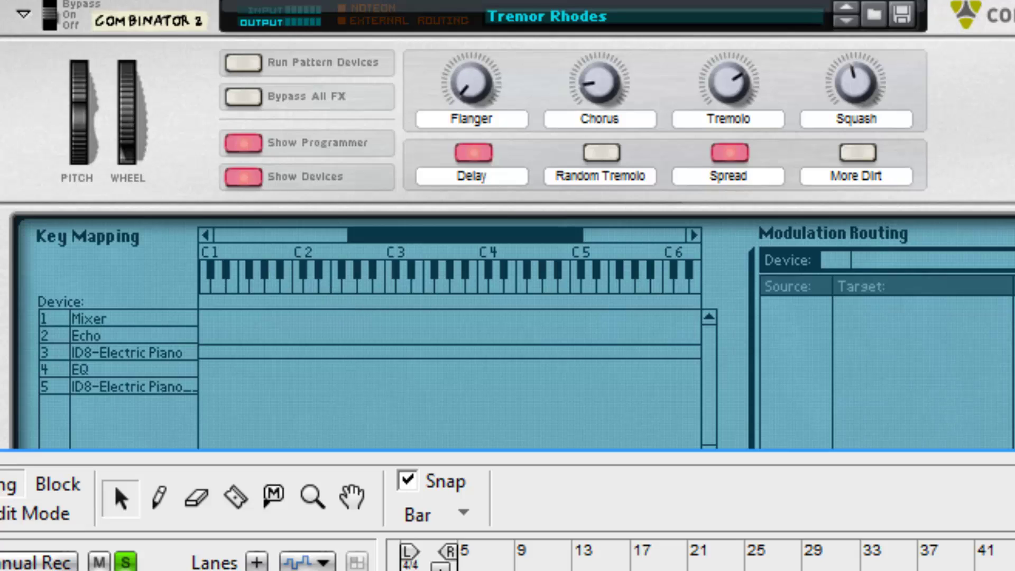
{"action": "key", "text": "space"}
{"action": "key", "text": "space"}
{"action": "key", "text": "space"}
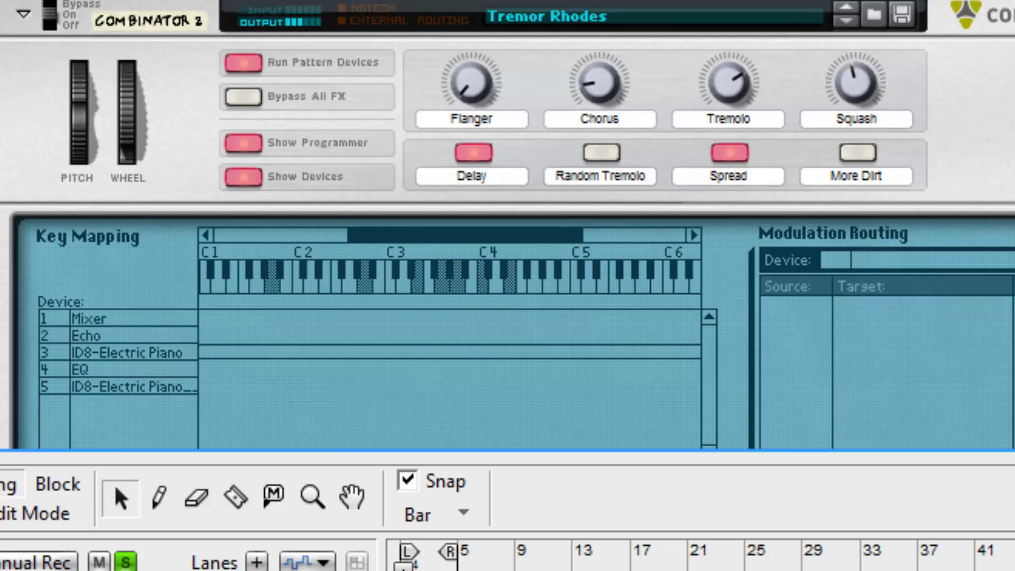
{"action": "key", "text": "space"}
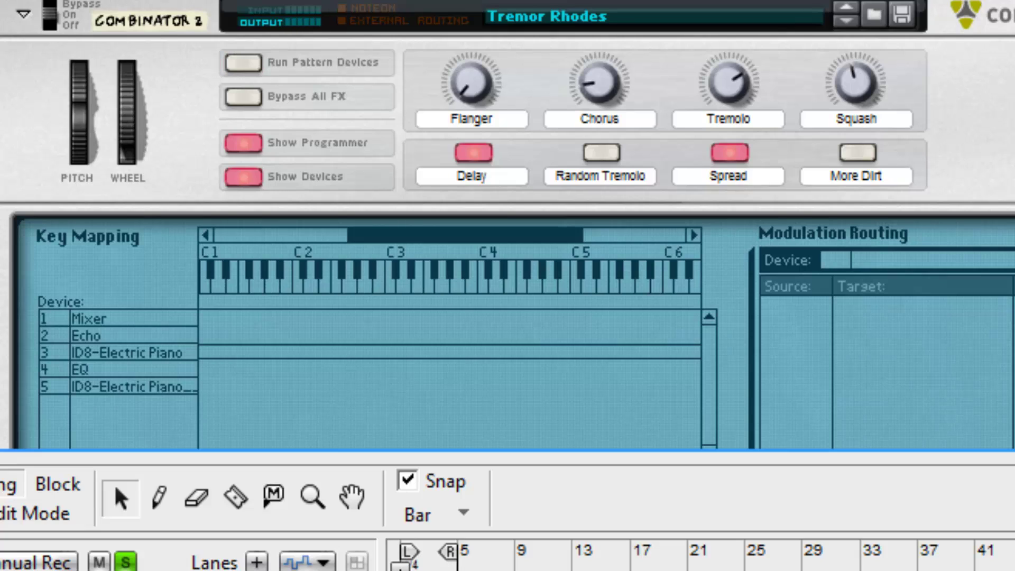
{"action": "key", "text": "space"}
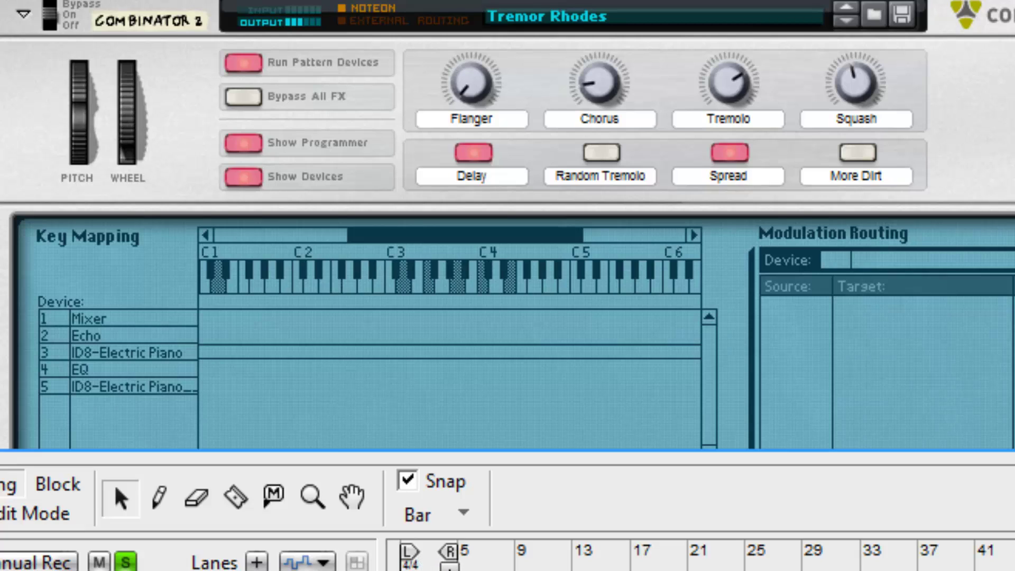
{"action": "key", "text": "space"}
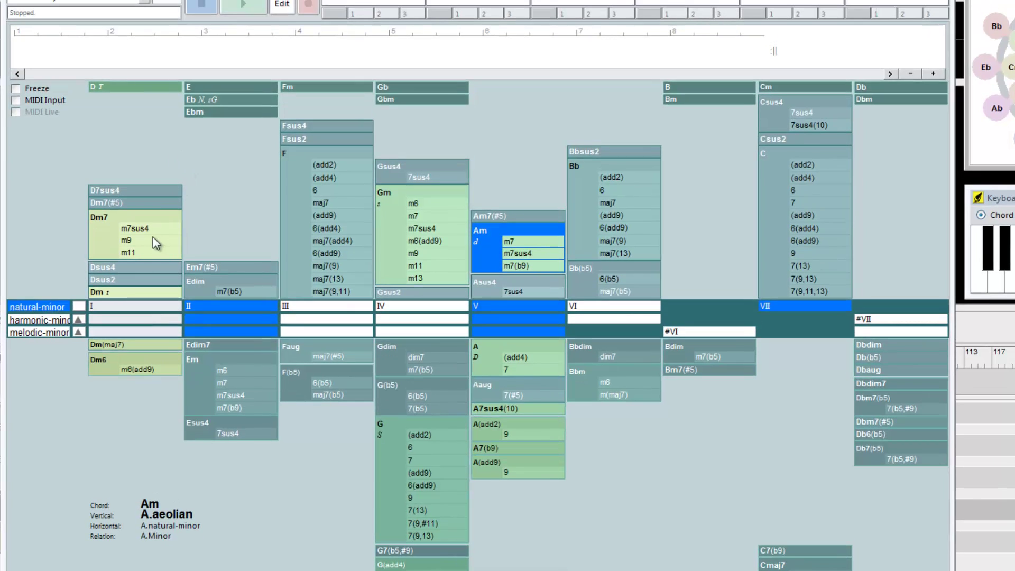
- Switch to the chord palette and audition the Dm9, Dbmaj7(9) and Dmaj7(9) chords in their respective keys
{"action": "left_click", "coordinate": [151, 240]}
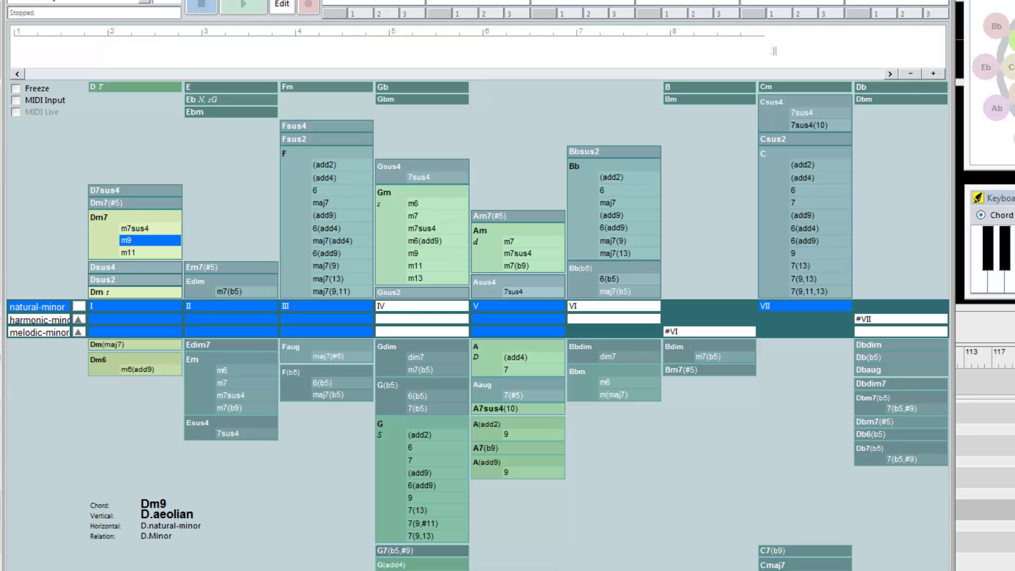
{"action": "left_click", "coordinate": [1014, 138]}
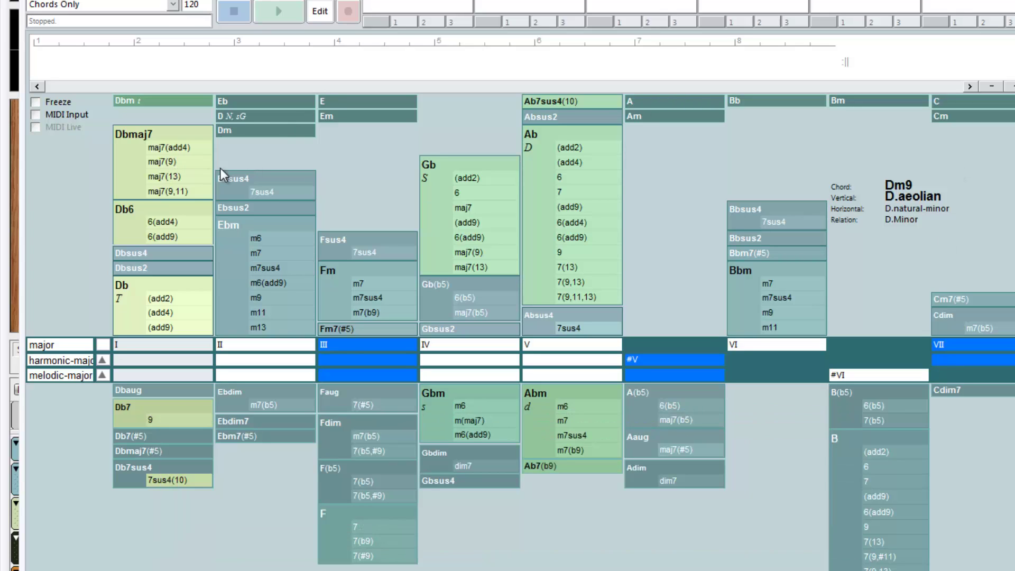
{"action": "left_click", "coordinate": [179, 163]}
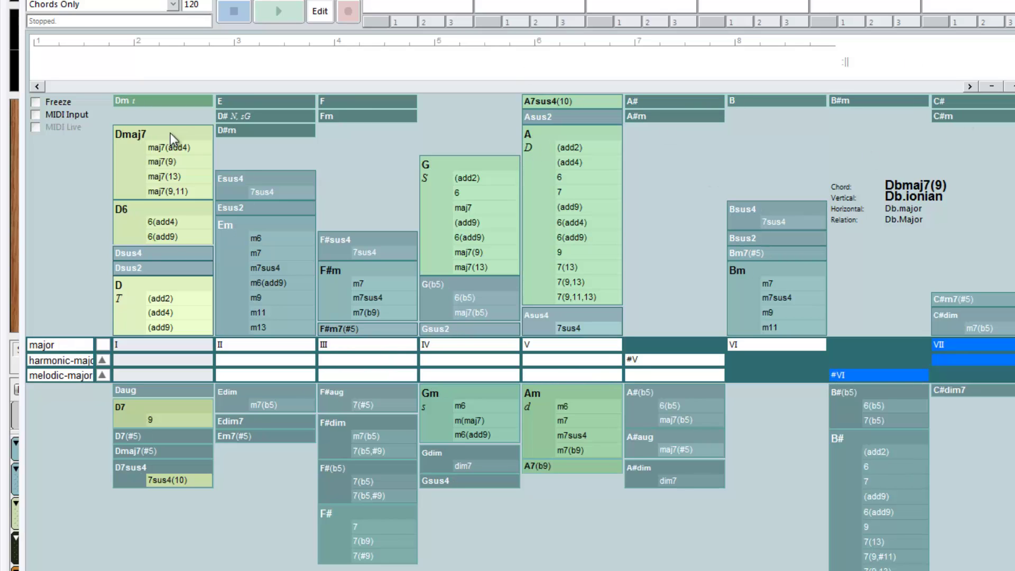
{"action": "left_click", "coordinate": [180, 162]}
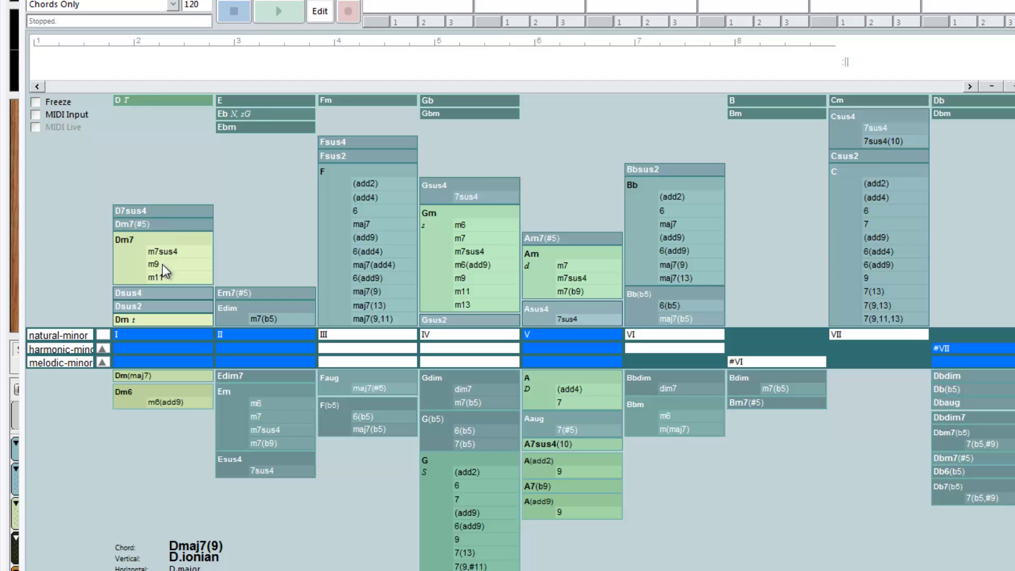
- Audition Dm9 in D natural-minor, compare it with the loop in Reason and place Dm9 at bar 1 of the chord sequence
{"action": "left_click", "coordinate": [163, 264]}
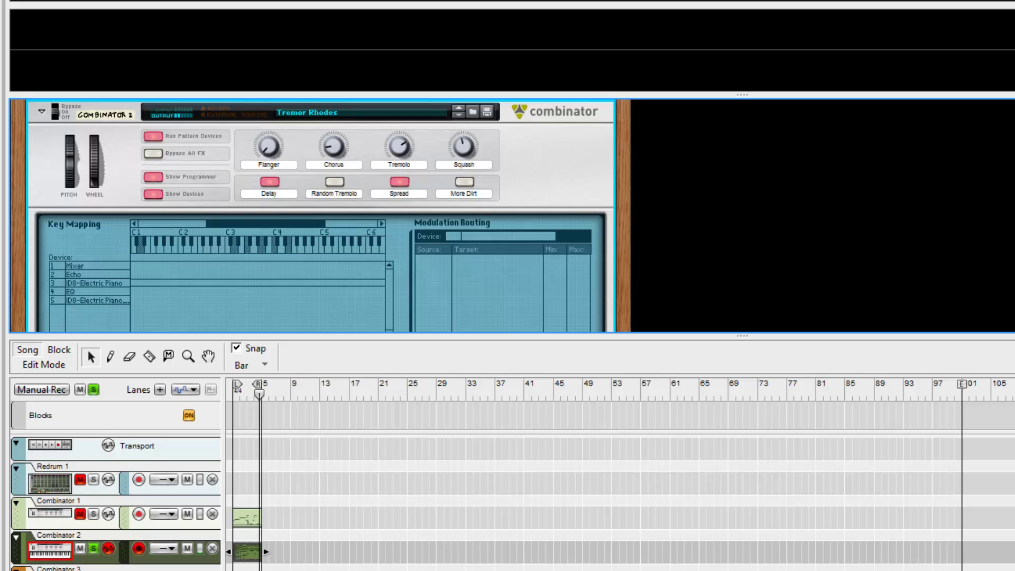
{"action": "key", "text": "space"}
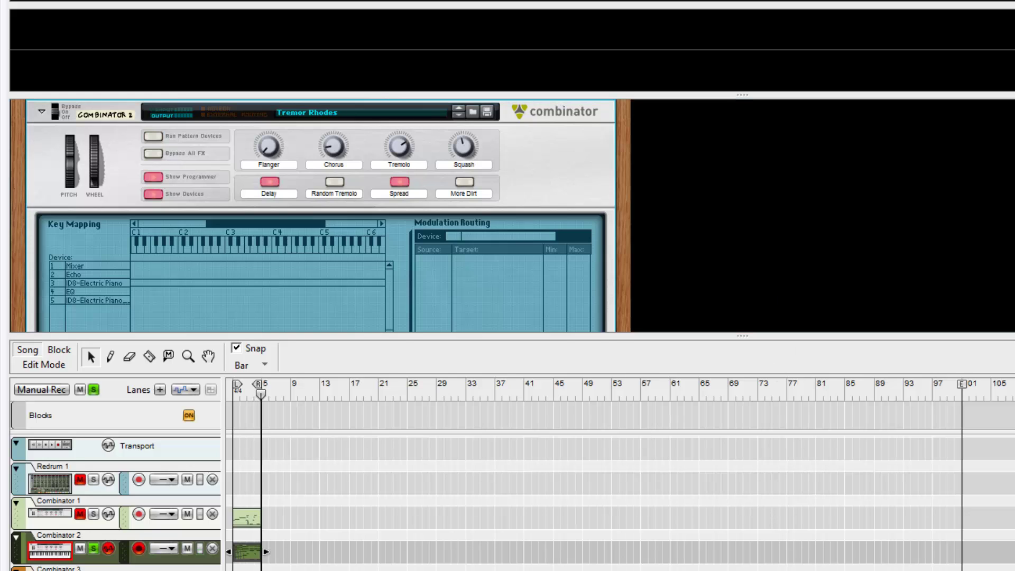
{"action": "key", "text": "alt+Tab"}
{"action": "key", "text": "alt+Tab"}
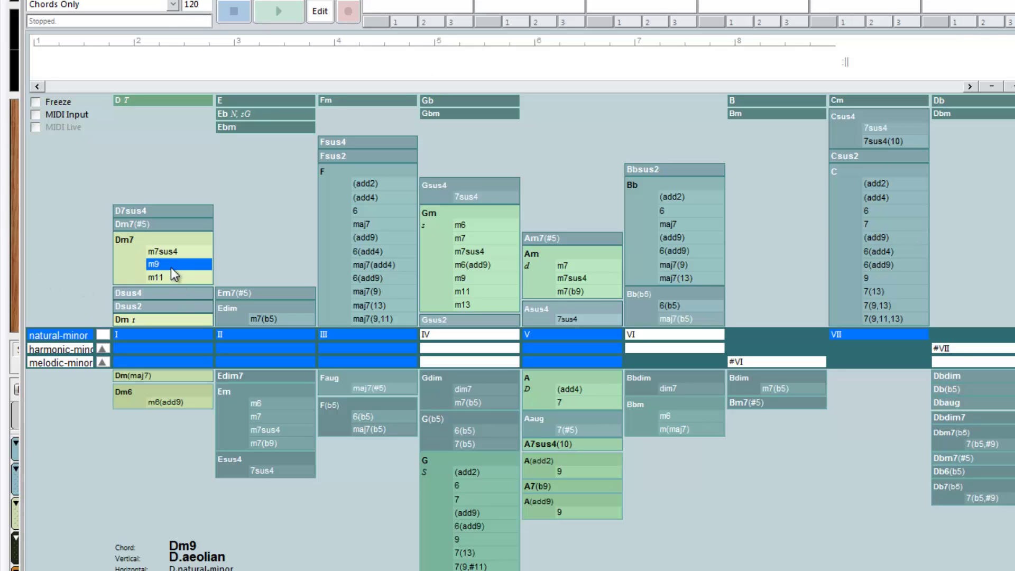
{"action": "left_click_drag", "start_coordinate": [171, 266], "coordinate": [111, 66]}
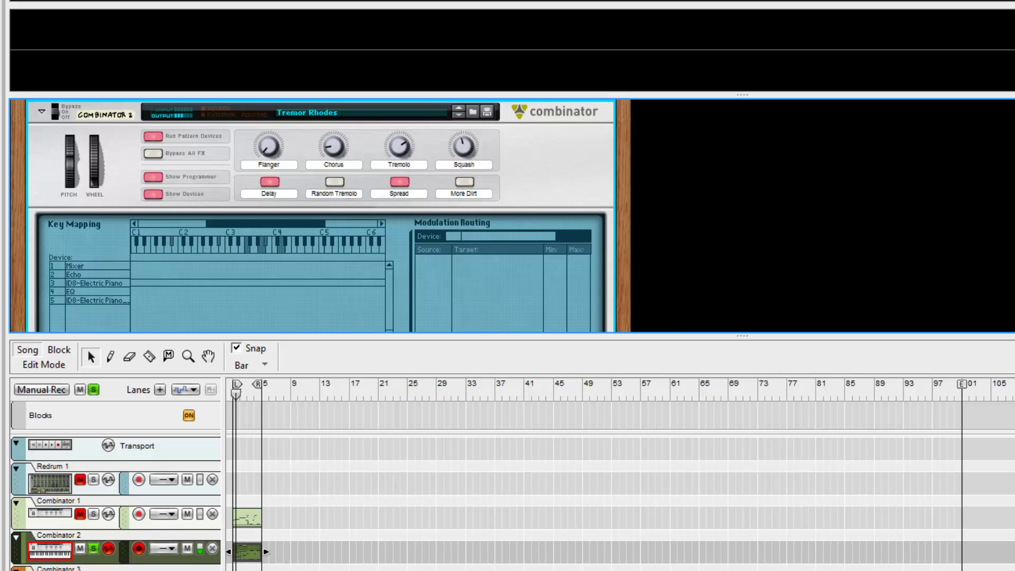
- Check the next chord in Reason, compare Am7sus4 with Bbmaj7 in the palette and place Am7sus4 at bar 2
{"action": "key", "text": "space"}
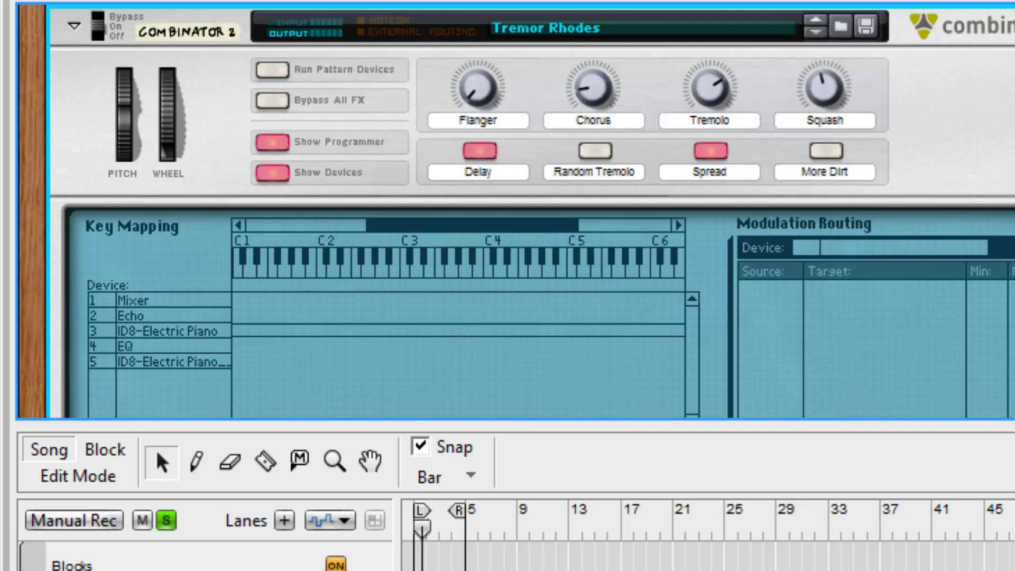
{"action": "key", "text": "alt+Tab"}
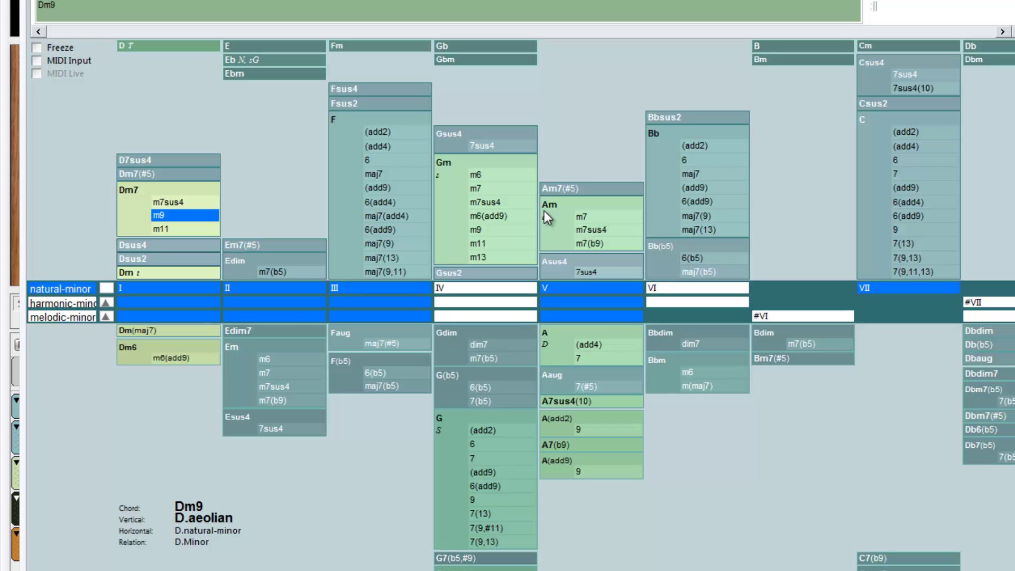
{"action": "left_click", "coordinate": [591, 231]}
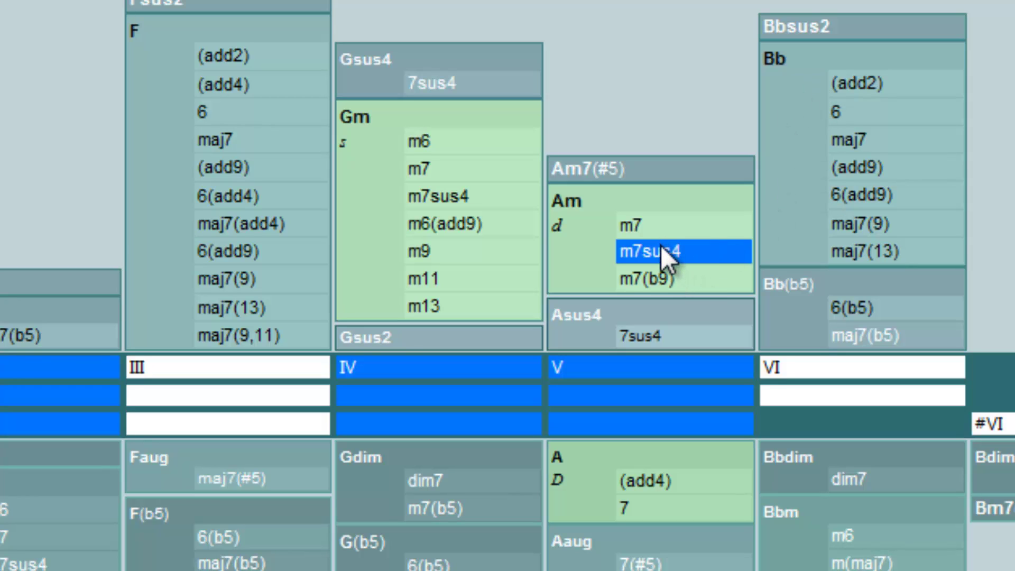
{"action": "left_click", "coordinate": [867, 140]}
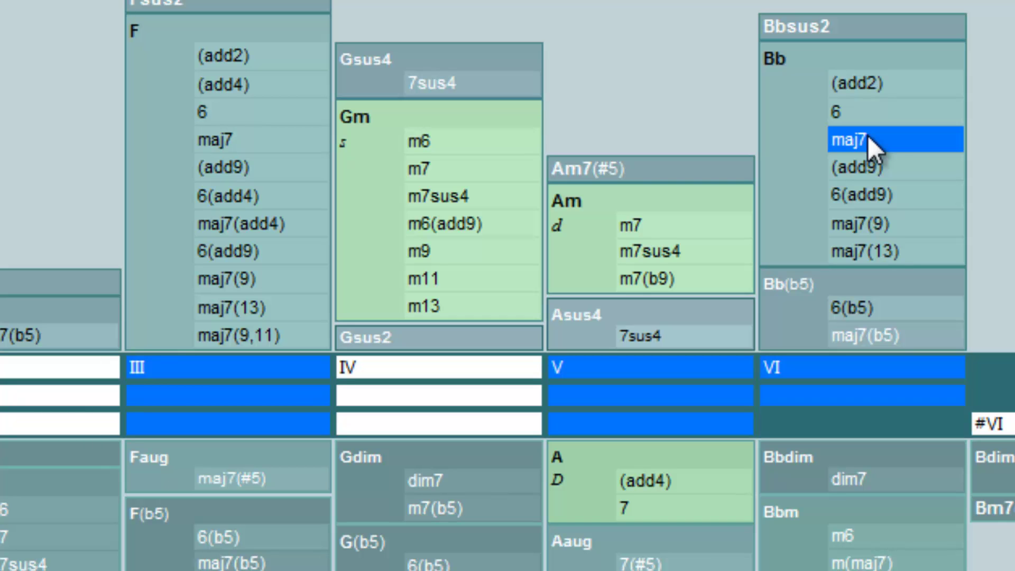
{"action": "left_click", "coordinate": [652, 249]}
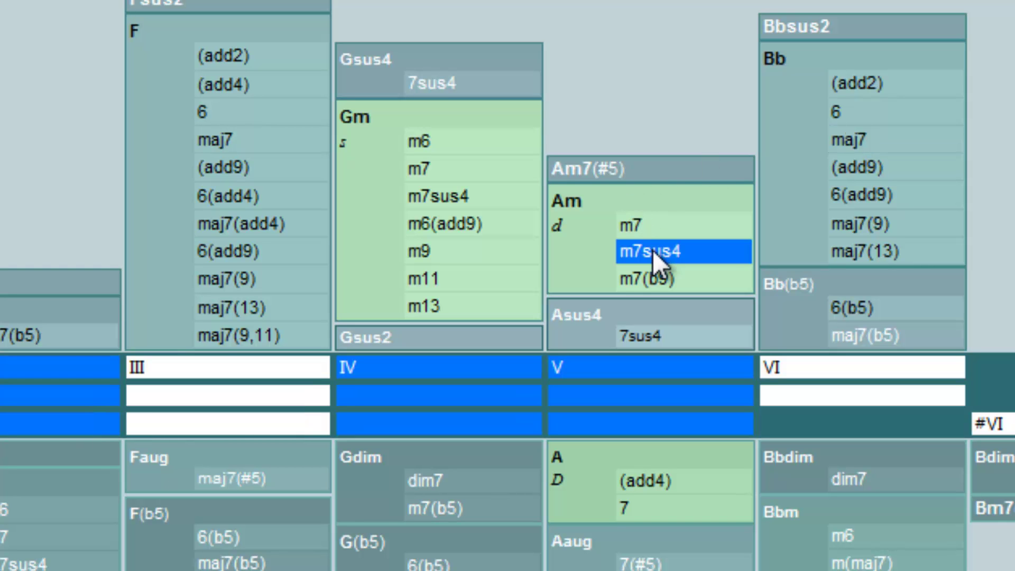
{"action": "left_click_drag", "start_coordinate": [652, 250], "coordinate": [177, 107]}
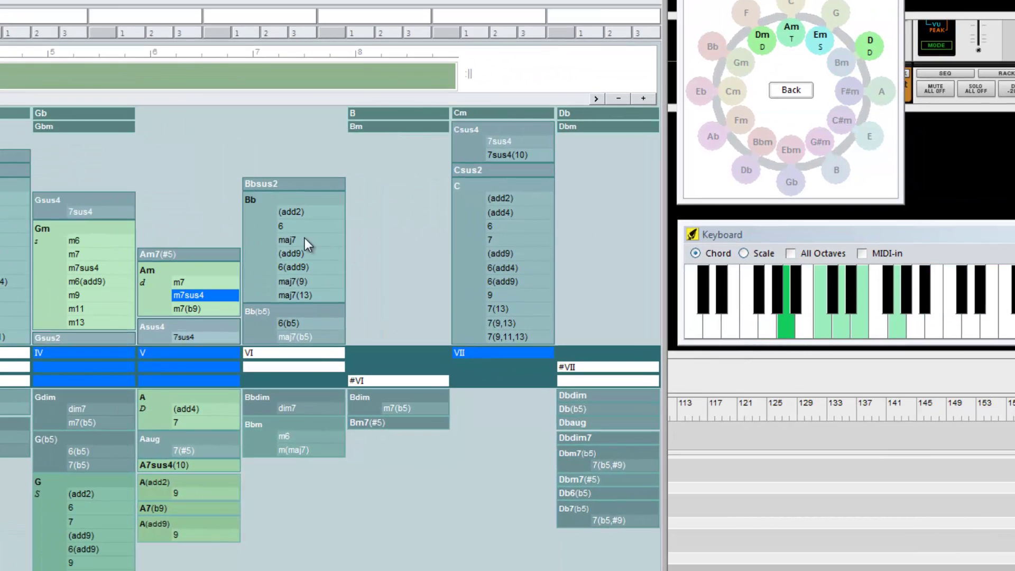
- Audition Bbmaj7 and place it at bar 3 of the chord sequence
{"action": "left_click", "coordinate": [301, 240]}
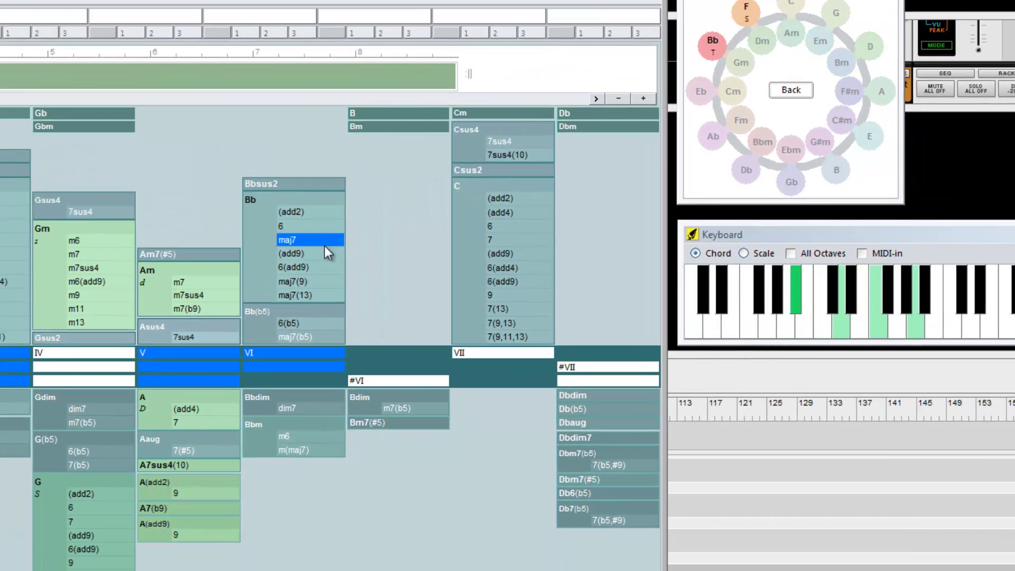
{"action": "left_click", "coordinate": [796, 290]}
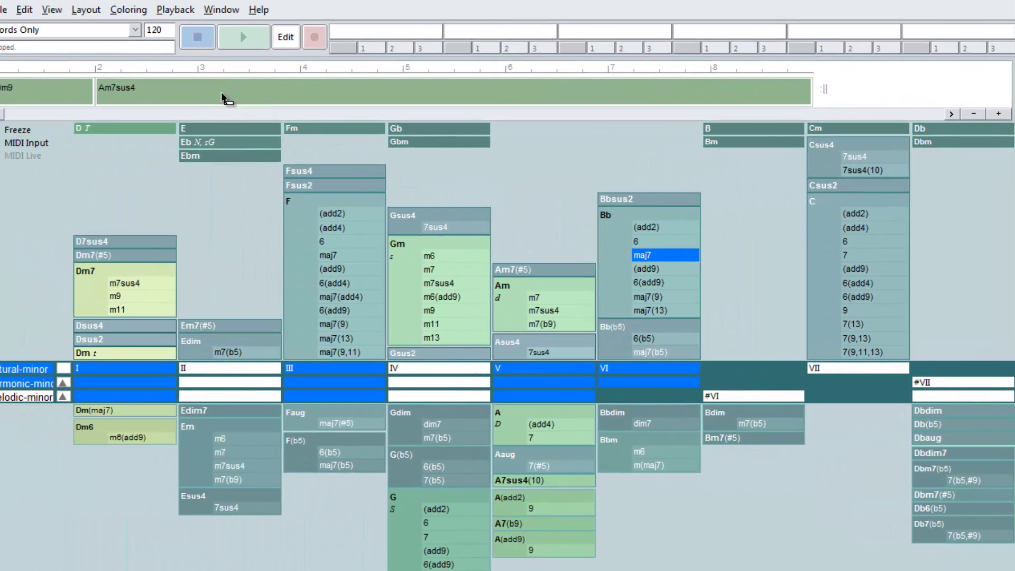
{"action": "left_click", "coordinate": [221, 93]}
{"action": "left_click", "coordinate": [861, 570]}
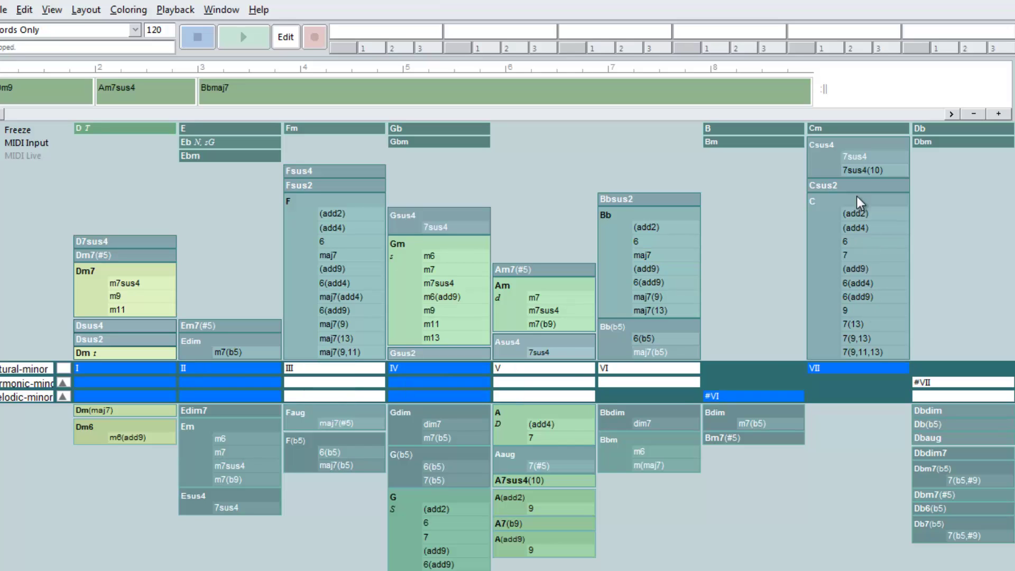
- Audition C7sus4, C7sus4(10) and C9 from the VII column as follow-ups to the placed Bbmaj7 chord
{"action": "left_click", "coordinate": [858, 157]}
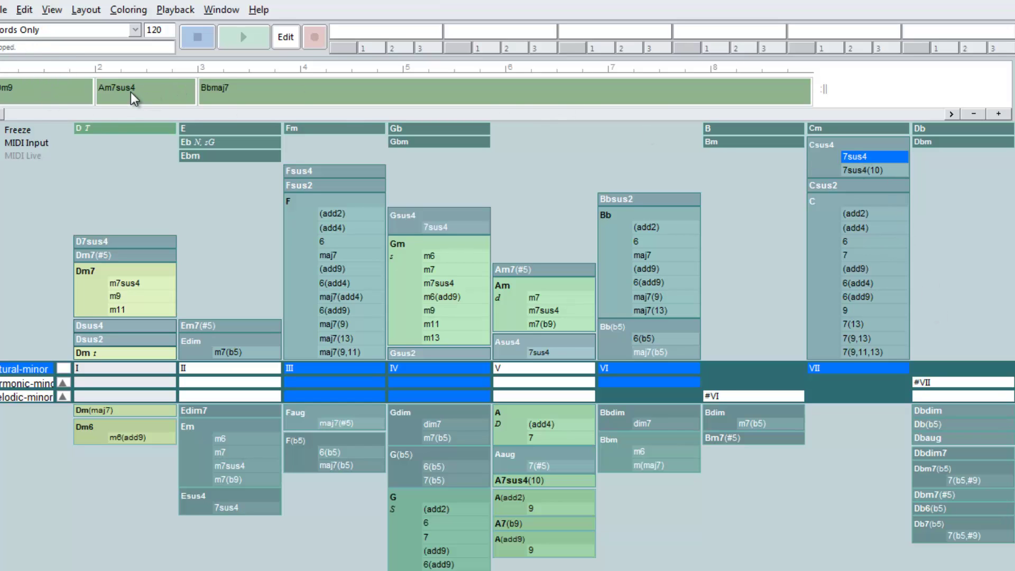
{"action": "left_click", "coordinate": [240, 101]}
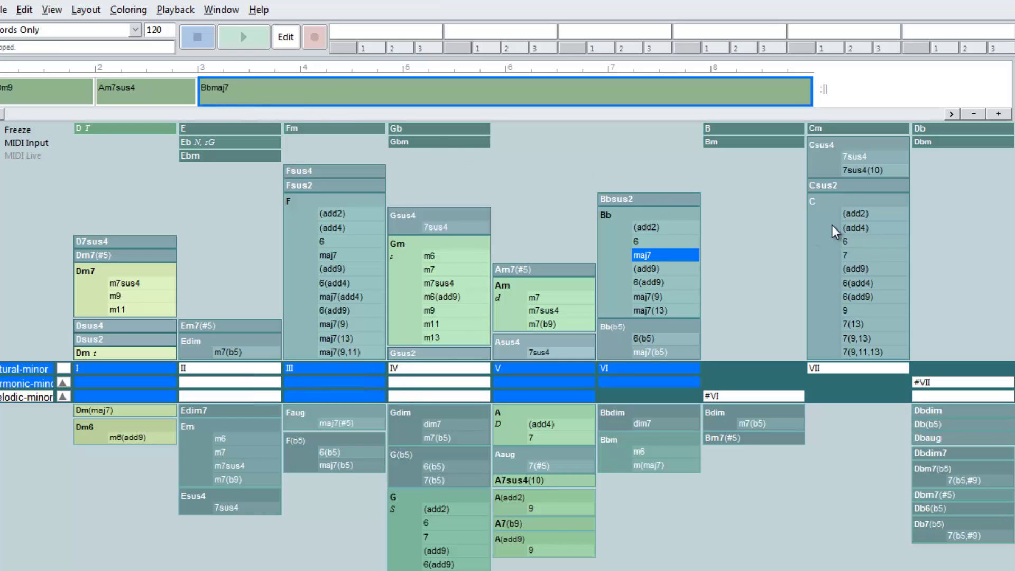
{"action": "left_click", "coordinate": [863, 170]}
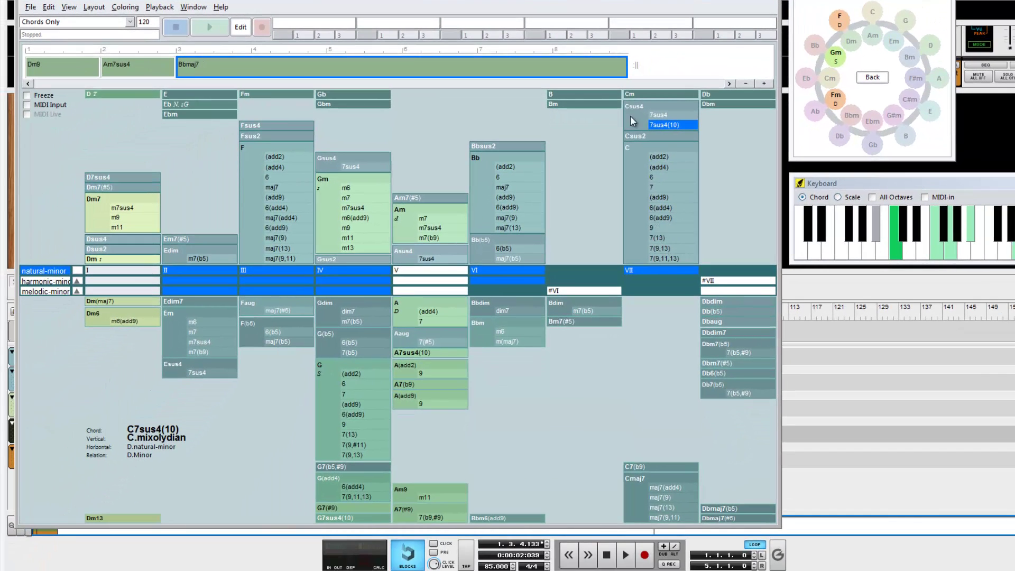
{"action": "left_click", "coordinate": [661, 226]}
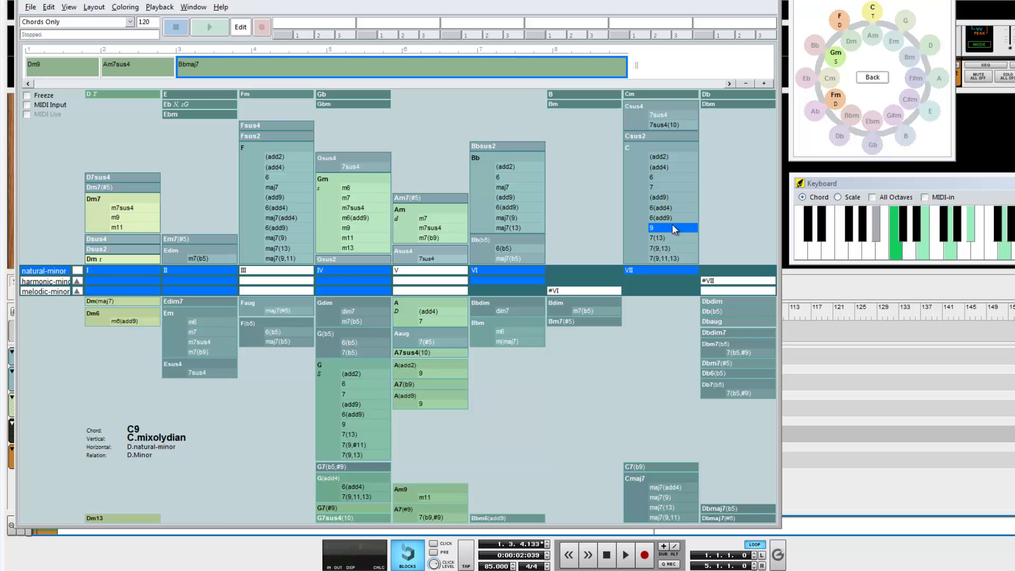
- Audition the progression Dm9, Fmaj7, Em7(b5), Gm7sus4, Am7sus4 and A7(#5) in the palette
{"action": "left_click", "coordinate": [129, 219]}
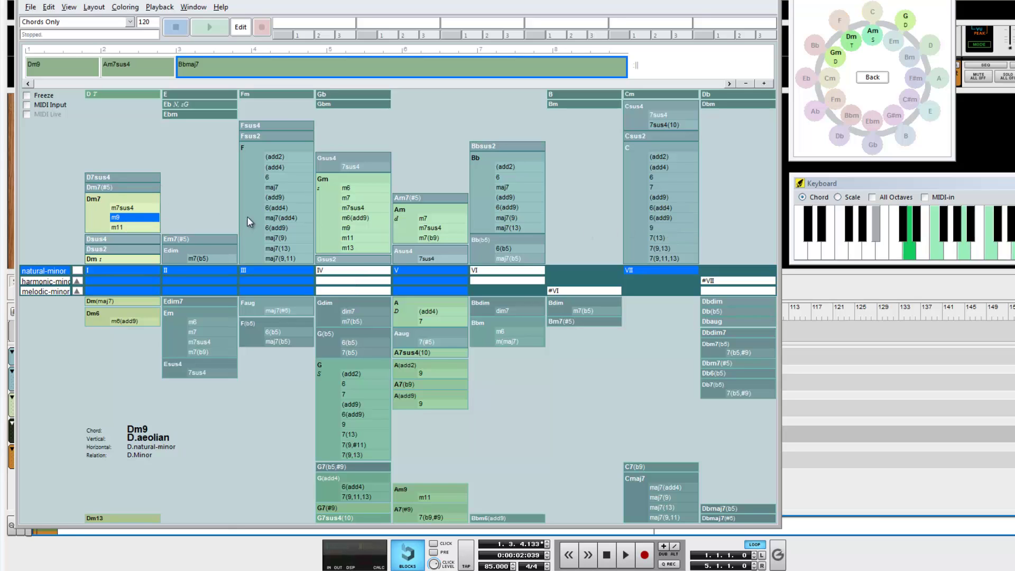
{"action": "left_click", "coordinate": [277, 188]}
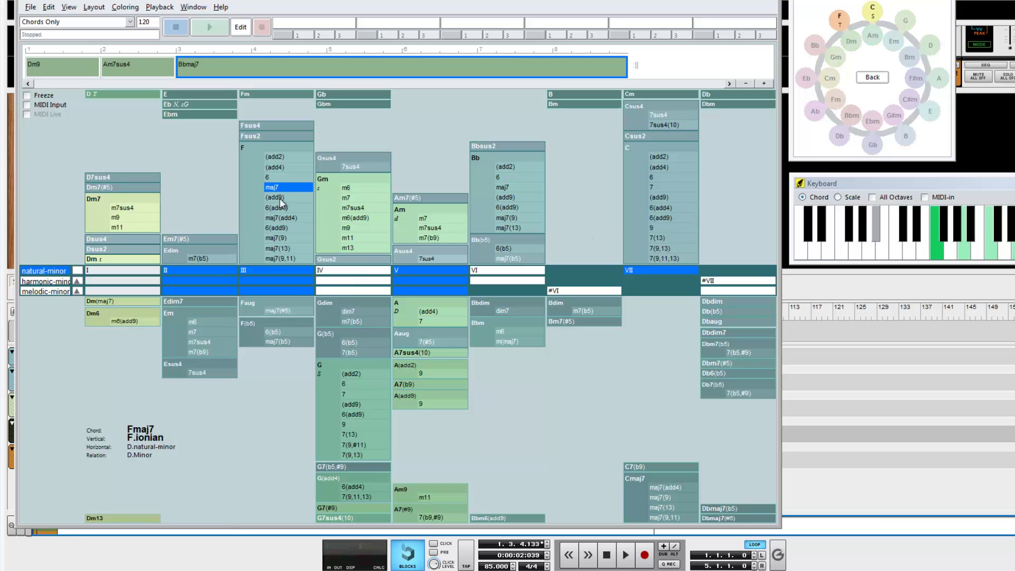
{"action": "left_click", "coordinate": [208, 256]}
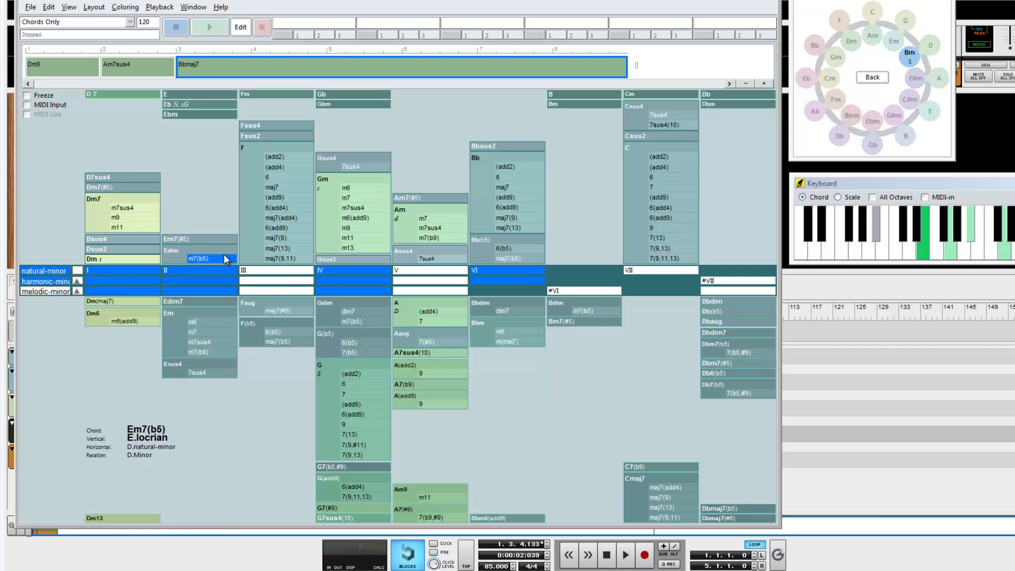
{"action": "left_click", "coordinate": [351, 207]}
{"action": "left_click", "coordinate": [431, 228]}
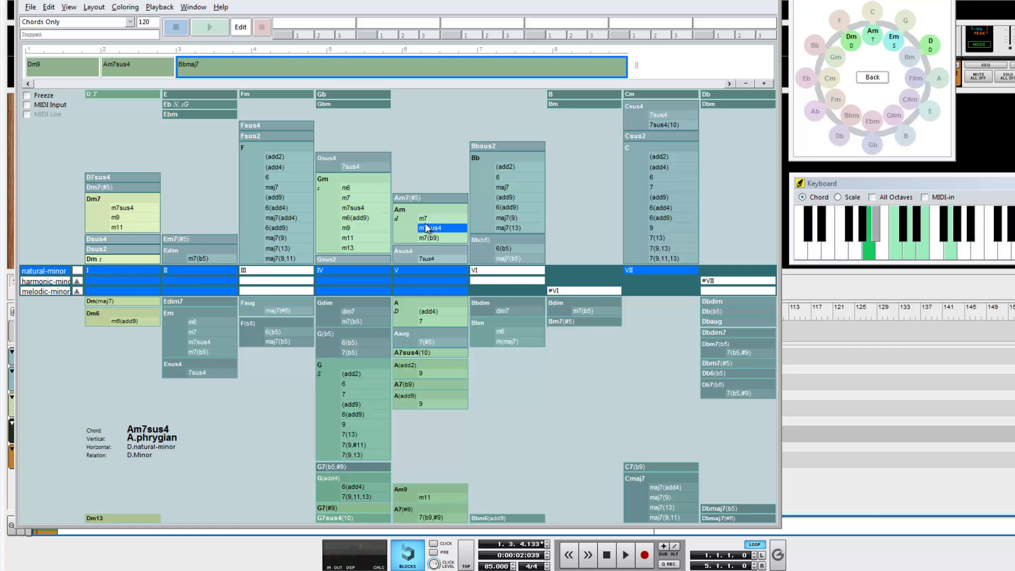
{"action": "left_click", "coordinate": [430, 342]}
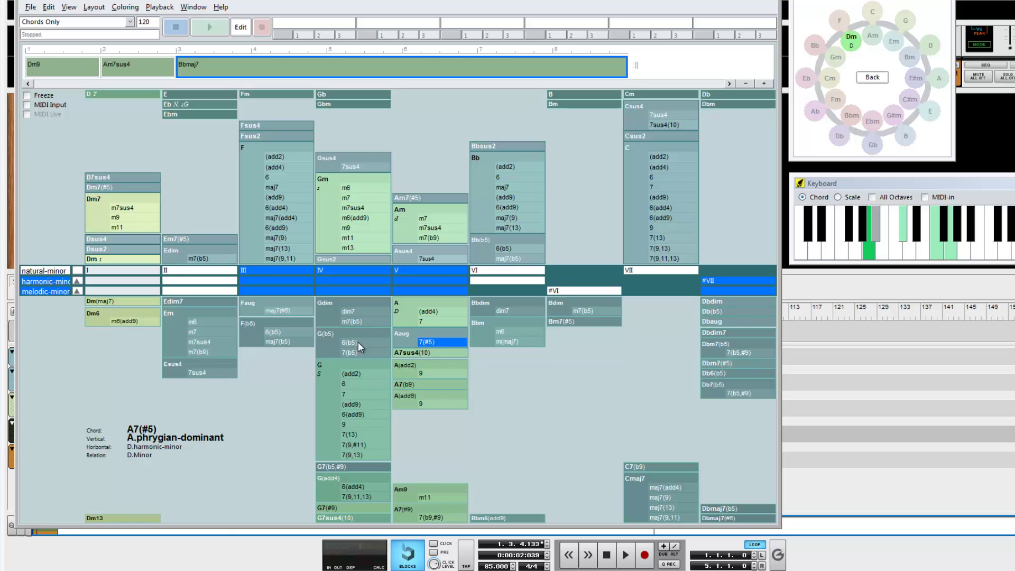
- Audition the progression again as Dm9, Fmaj7, Edim, Gm7sus4 and A7(#5)
{"action": "left_click", "coordinate": [150, 216]}
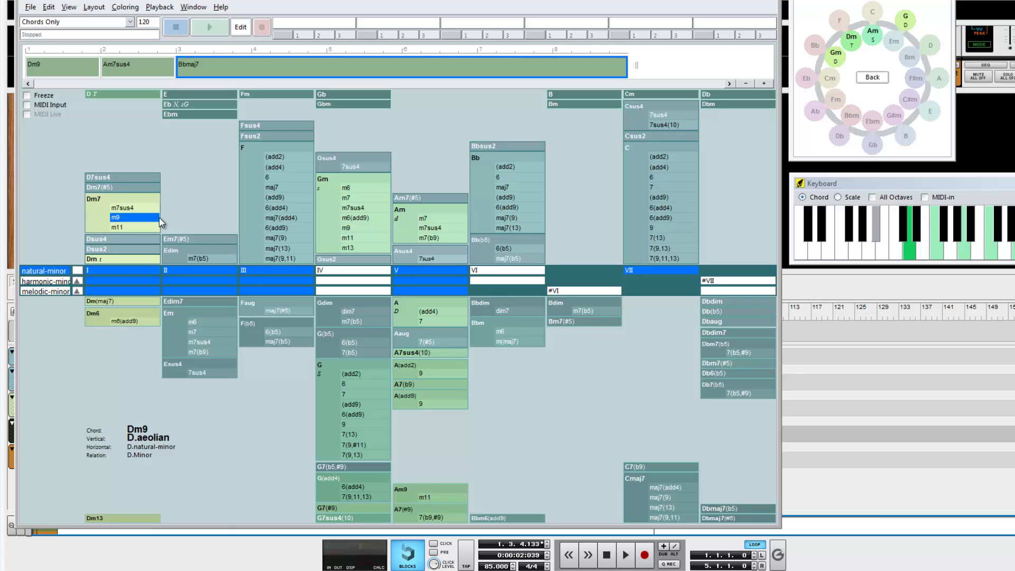
{"action": "left_click", "coordinate": [281, 186]}
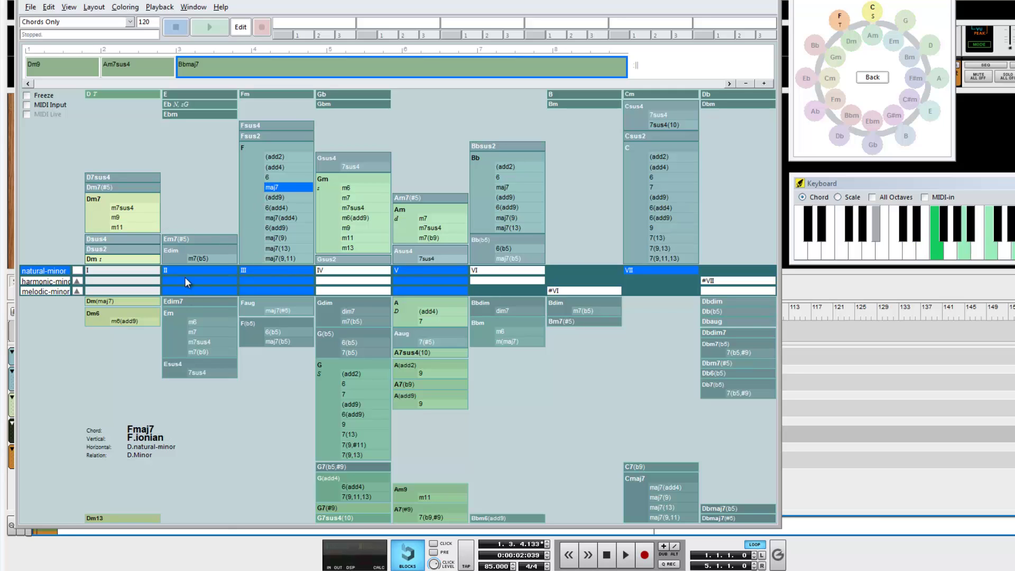
{"action": "left_click", "coordinate": [204, 255]}
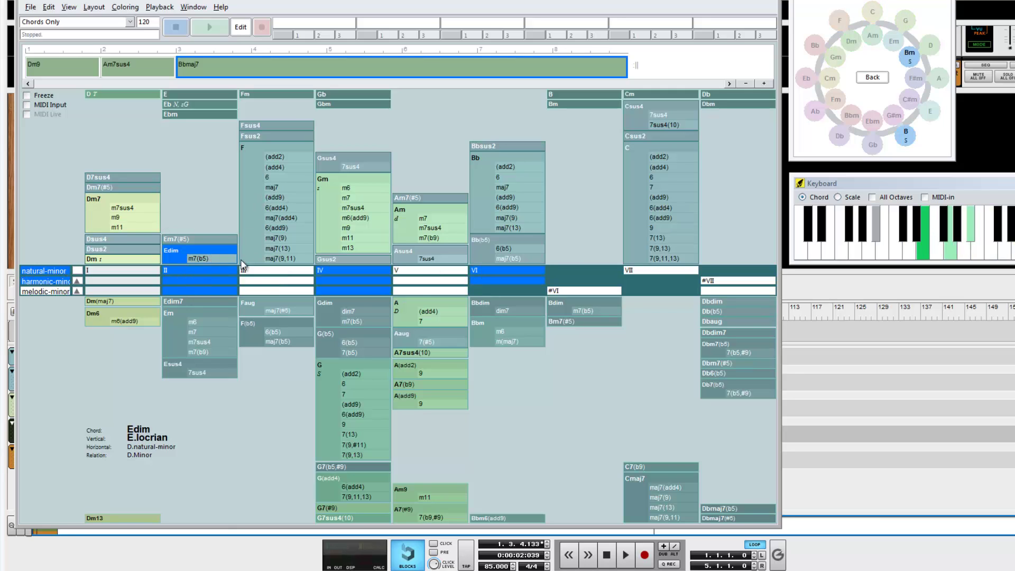
{"action": "left_click", "coordinate": [347, 206]}
{"action": "left_click", "coordinate": [434, 342]}
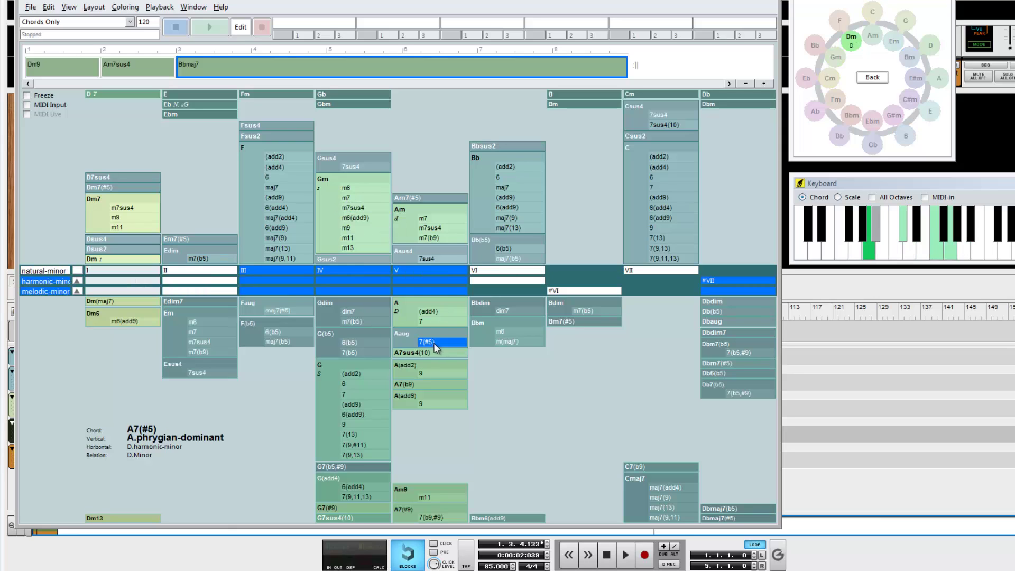
- Audition Dm9, the placed Am7sus4 and Bbmaj7, and compare C7sus4(10) with Dbaug as the ending chord
{"action": "left_click", "coordinate": [139, 217]}
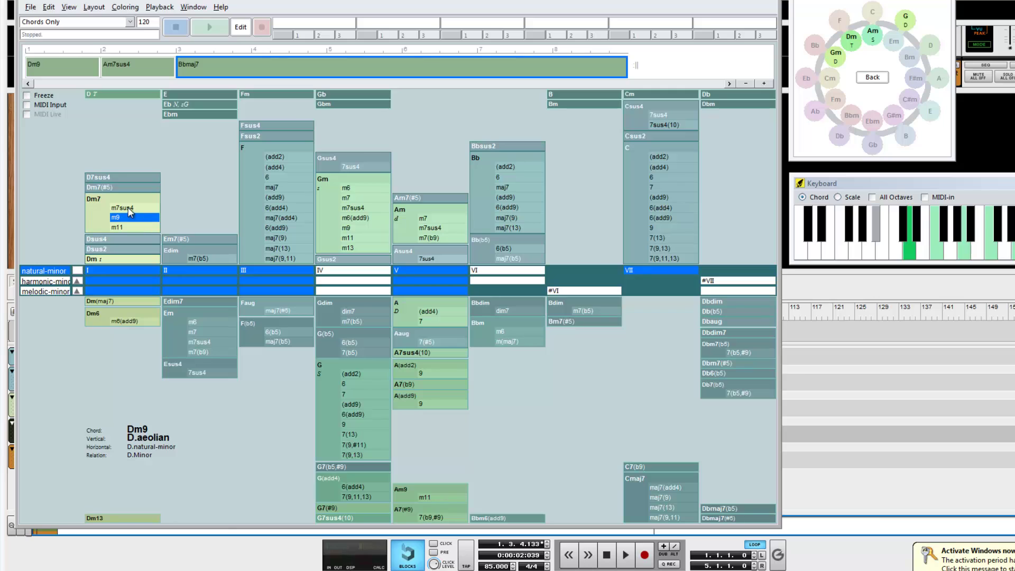
{"action": "left_click", "coordinate": [130, 68]}
{"action": "left_click", "coordinate": [222, 65]}
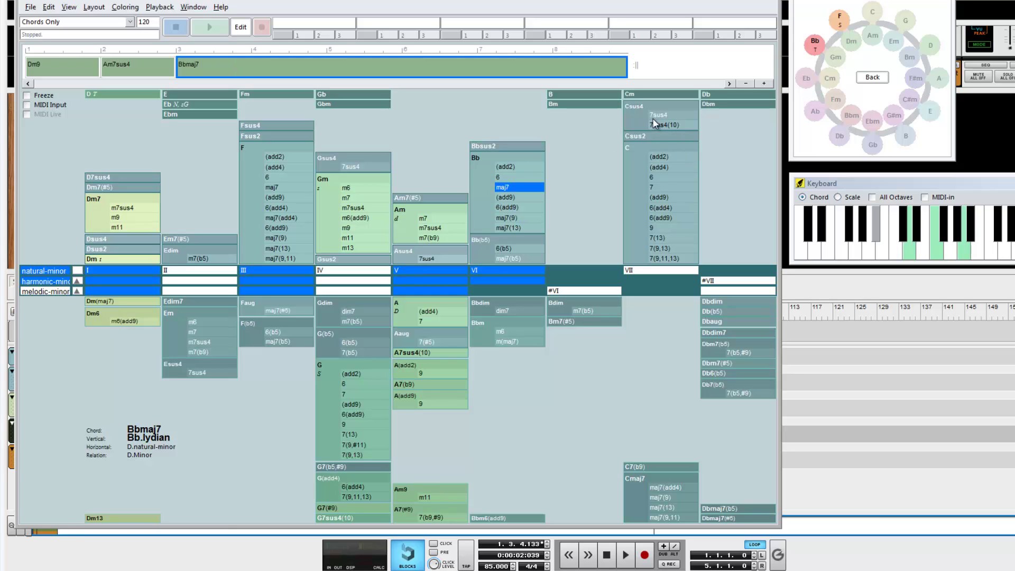
{"action": "left_click", "coordinate": [664, 126]}
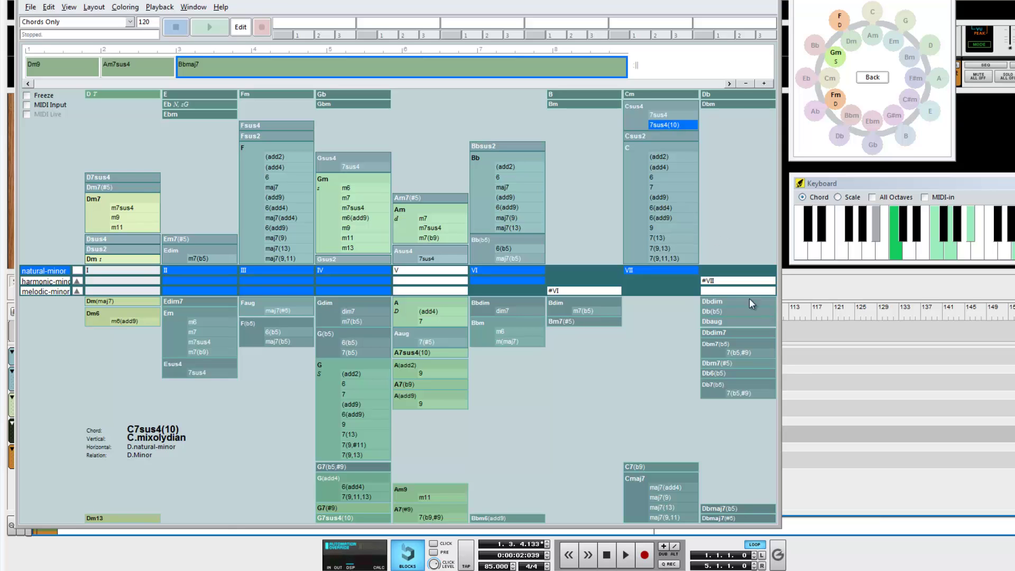
{"action": "left_click", "coordinate": [732, 322]}
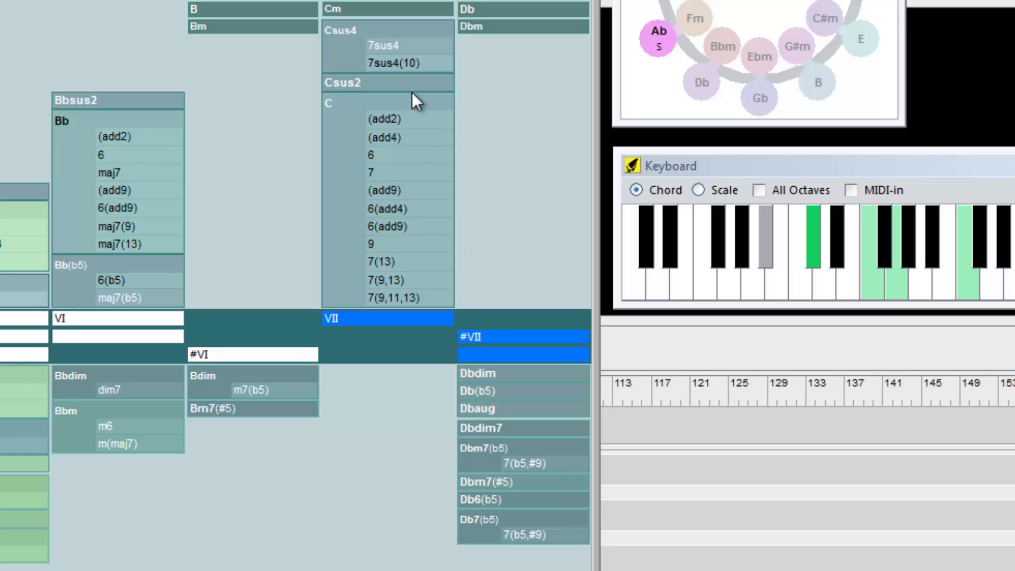
{"action": "left_click", "coordinate": [401, 68]}
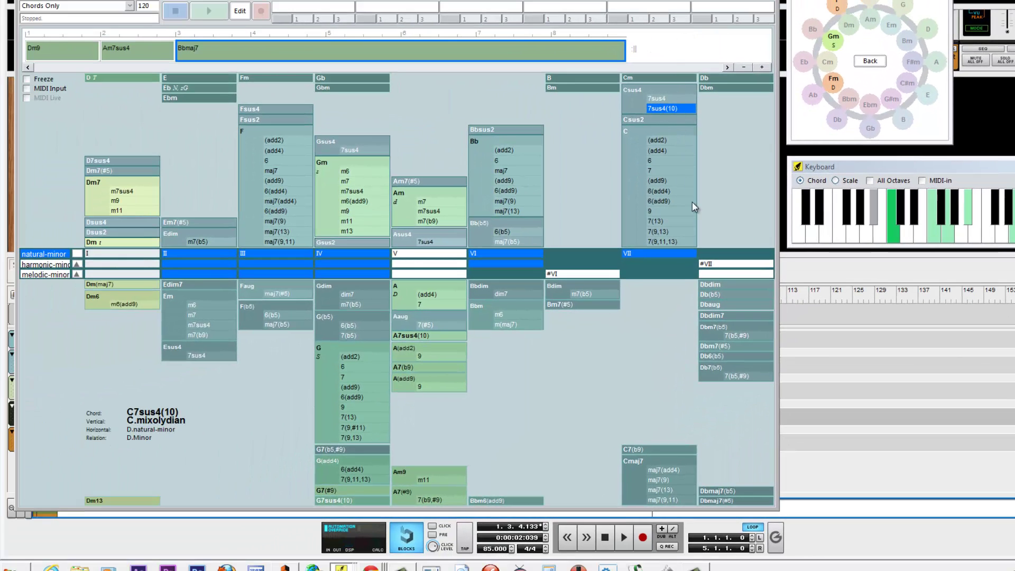
{"action": "left_click", "coordinate": [715, 306]}
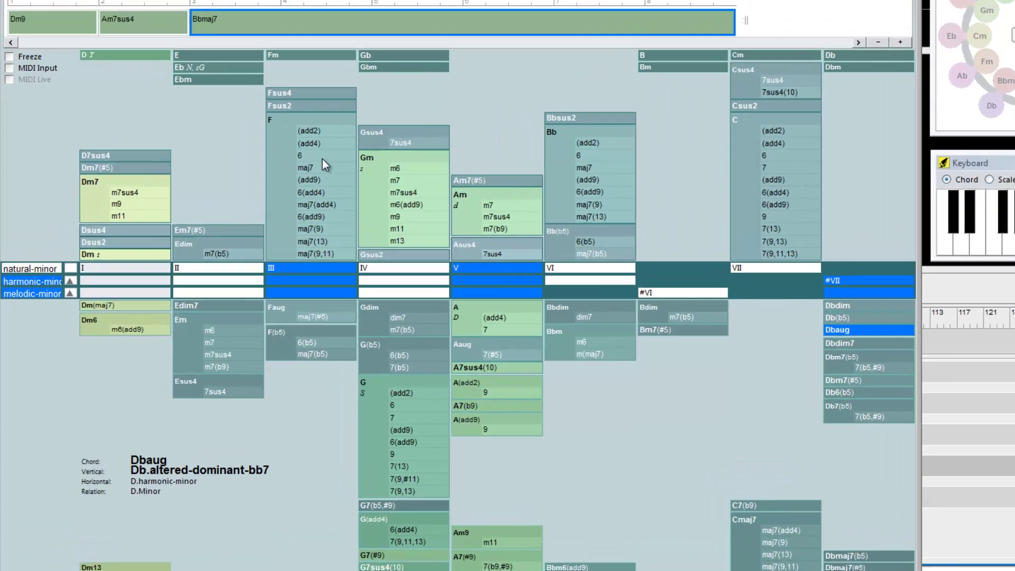
- Compare the Fmaj7 and Dm9 chords by auditioning them alternately
{"action": "left_click", "coordinate": [282, 169]}
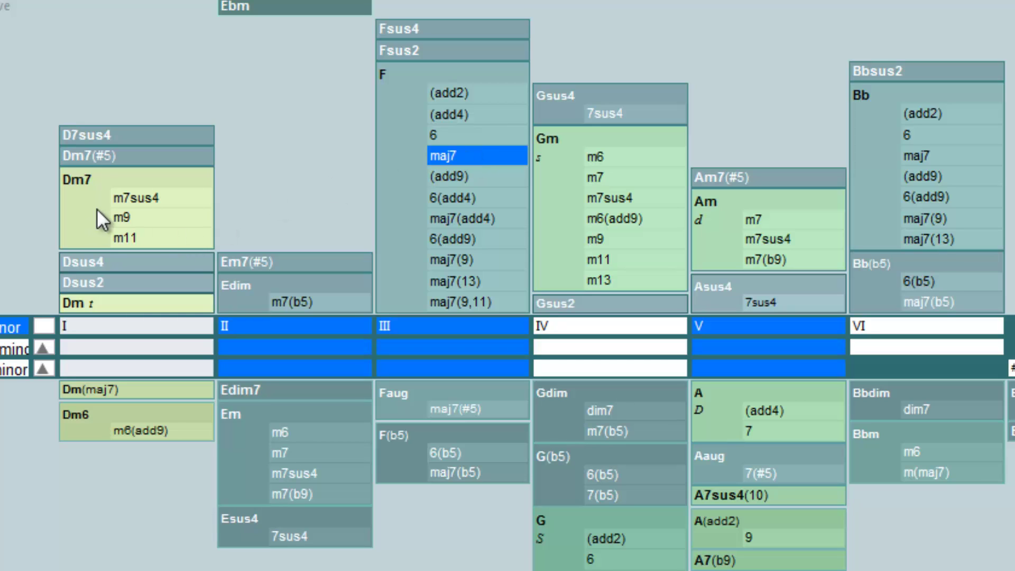
{"action": "left_click", "coordinate": [144, 208]}
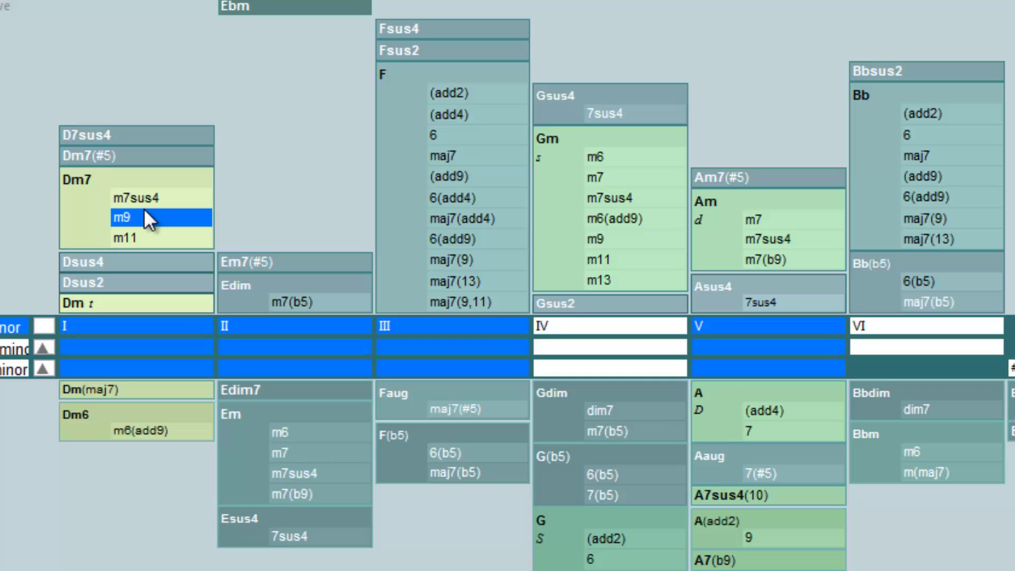
{"action": "left_click", "coordinate": [441, 156]}
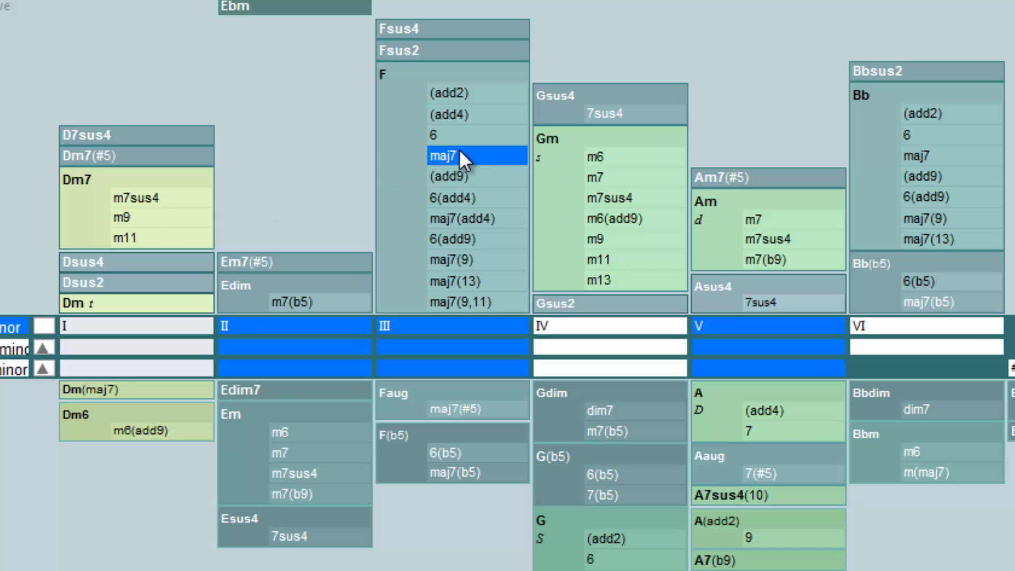
- Audition Dm9, Am7sus4, Bbmaj7 and C7sus4(10) in order in the chord palette
{"action": "left_click", "coordinate": [134, 214]}
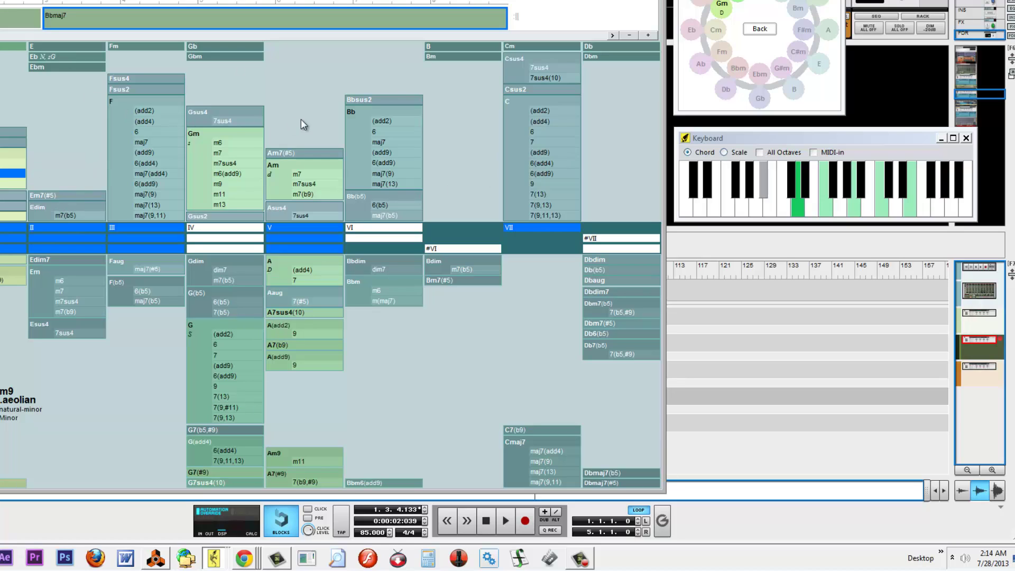
{"action": "left_click", "coordinate": [306, 185]}
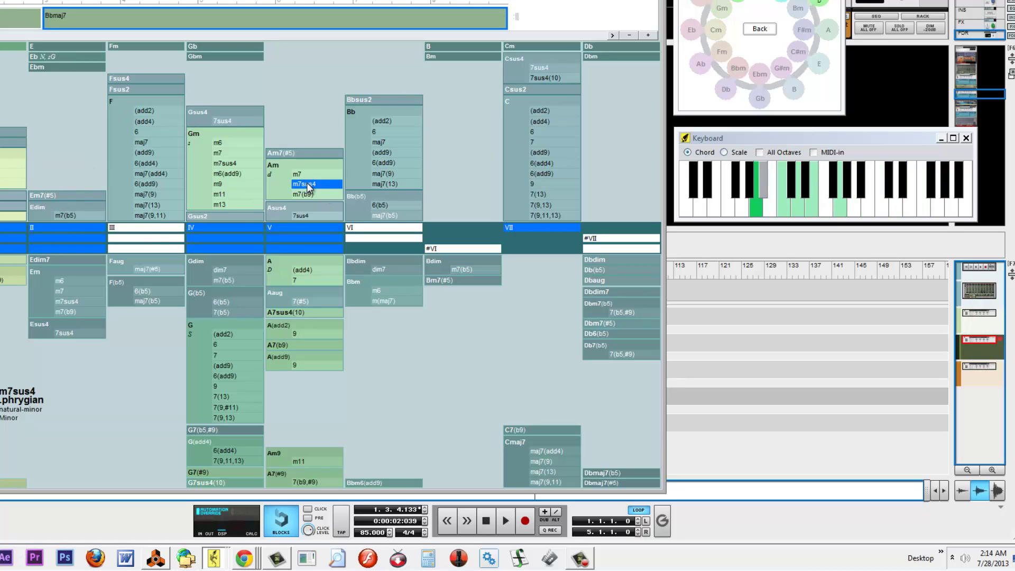
{"action": "left_click", "coordinate": [382, 141]}
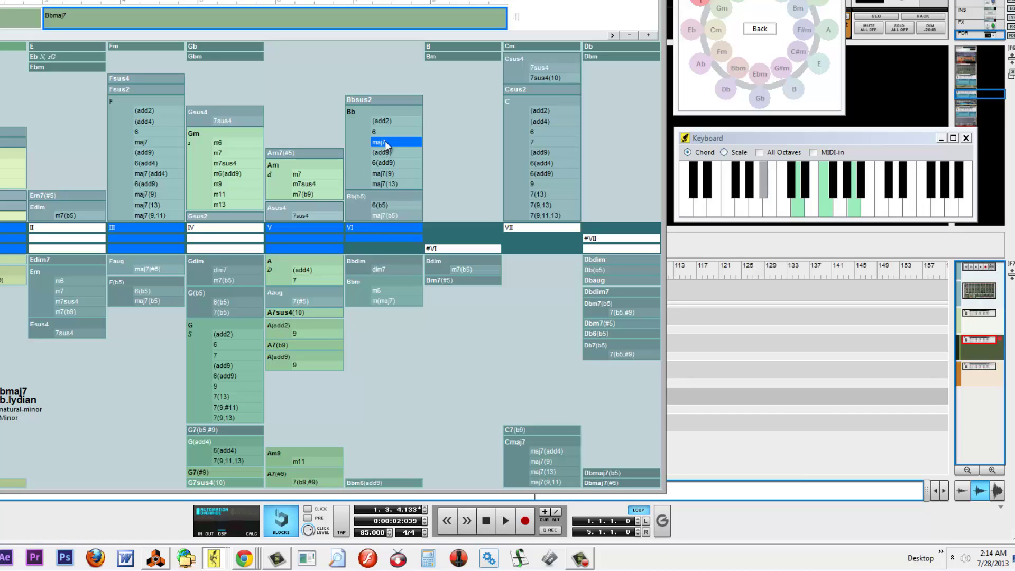
{"action": "left_click", "coordinate": [543, 79]}
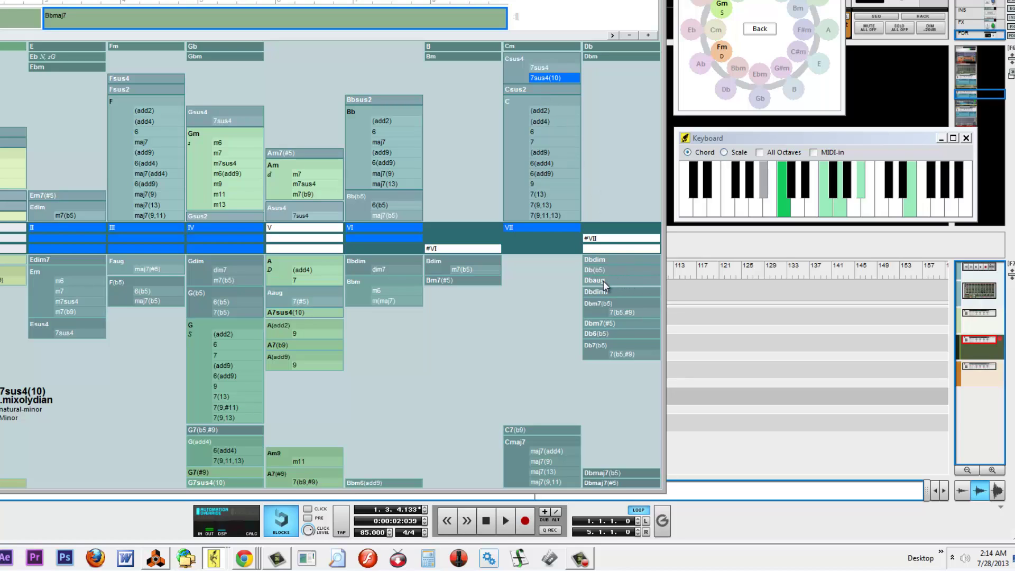
- Place C7sus4(10) after the Bbmaj7 chord in the progression timeline and add Dbaug after it at bar 5
{"action": "left_click_drag", "start_coordinate": [553, 77], "coordinate": [157, 19]}
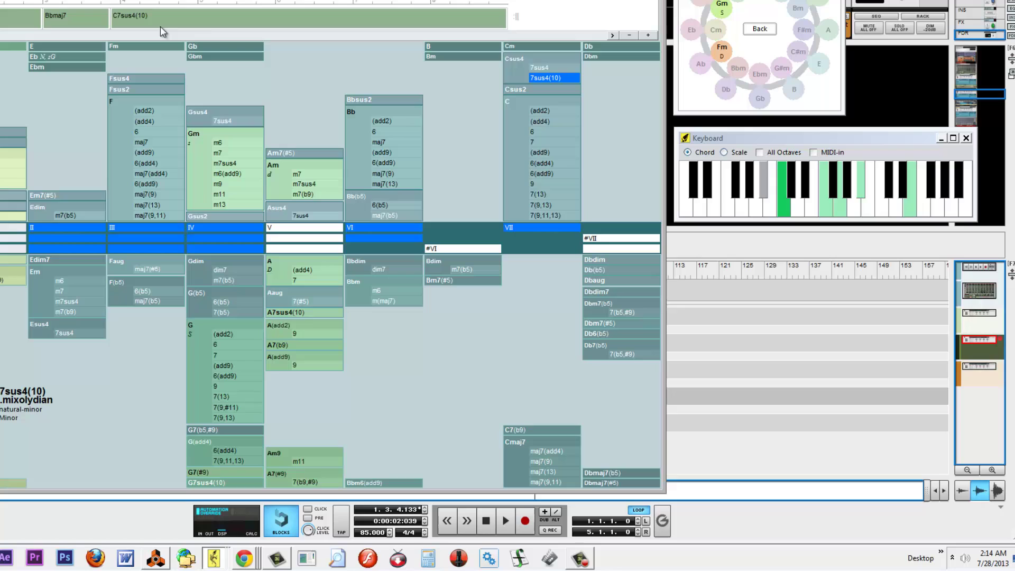
{"action": "left_click", "coordinate": [603, 280]}
{"action": "left_click_drag", "start_coordinate": [602, 280], "coordinate": [209, 24]}
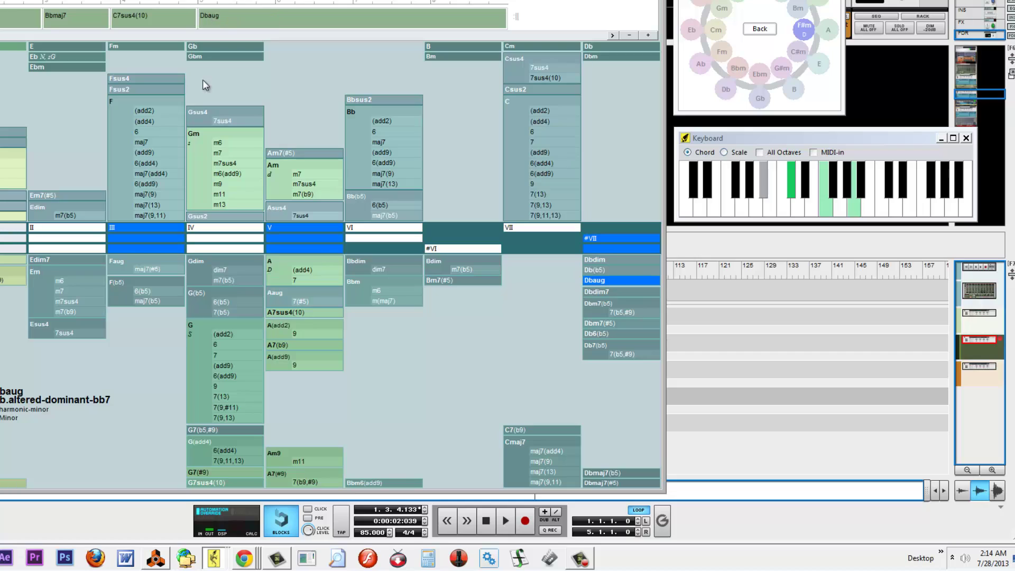
- Extend the progression timeline with Fmaj7 at bar 6 and Dm9 at both bar 7 and bar 8
{"action": "left_click", "coordinate": [152, 142]}
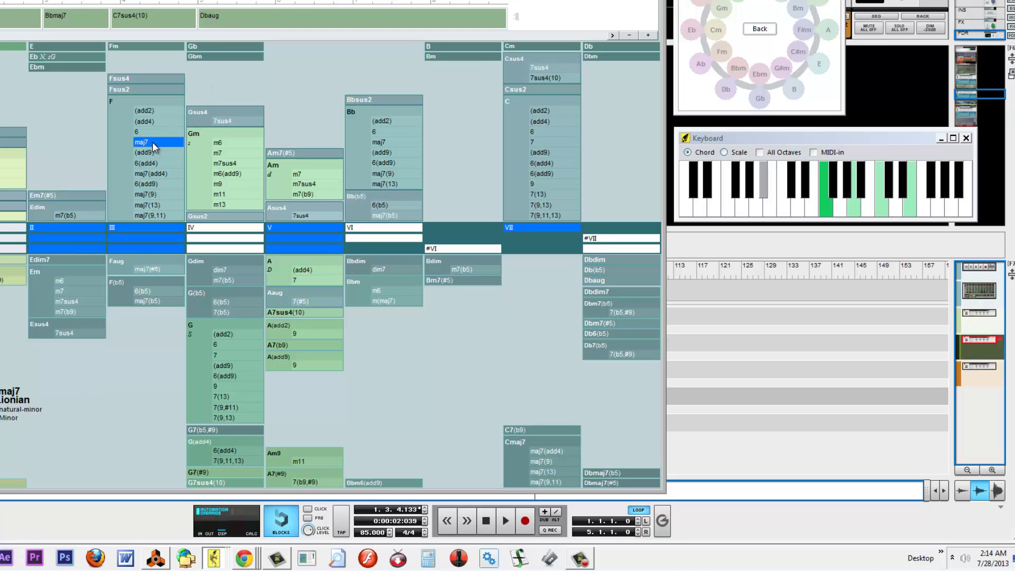
{"action": "left_click_drag", "start_coordinate": [153, 142], "coordinate": [297, 17]}
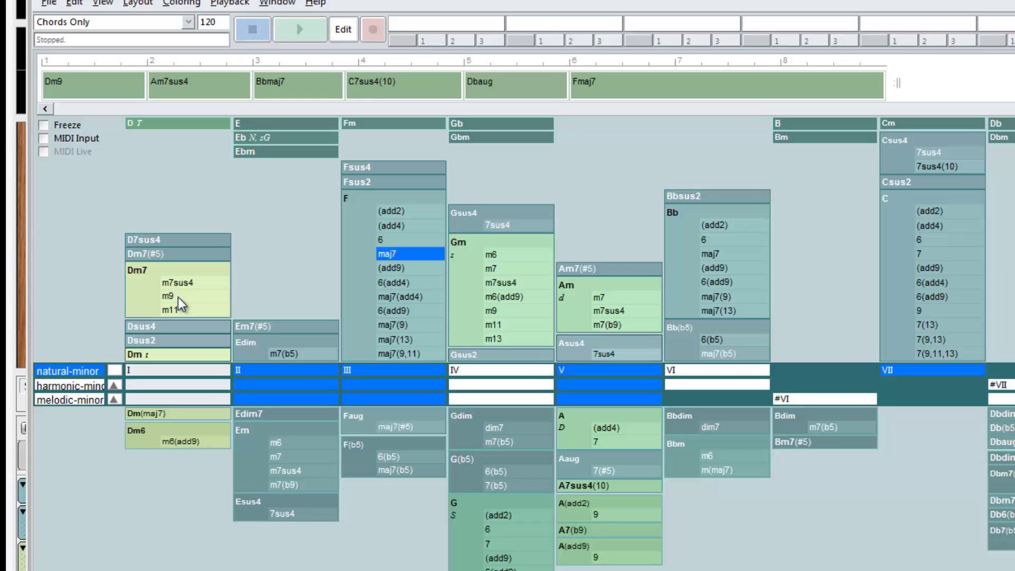
{"action": "left_click", "coordinate": [5, 177]}
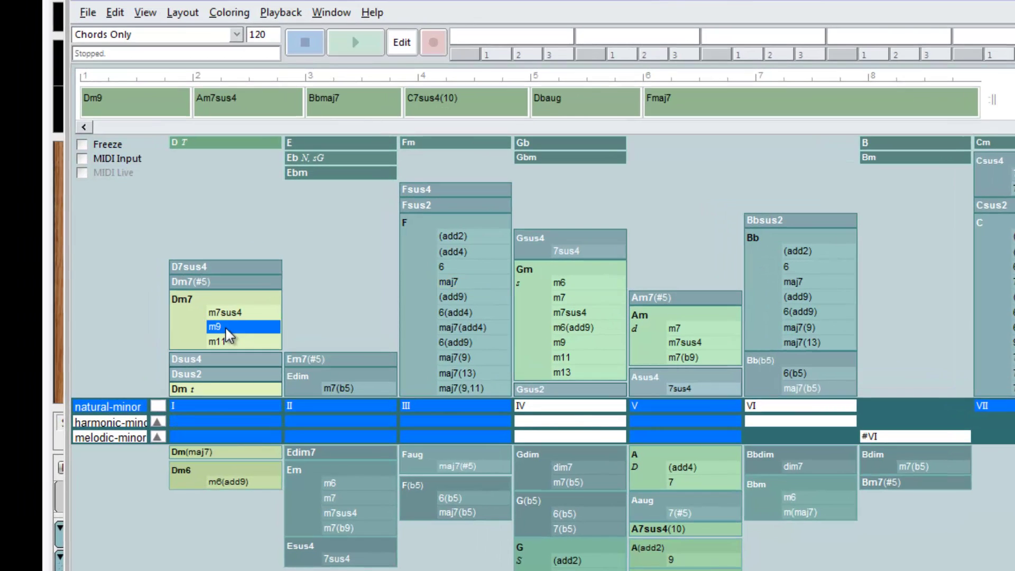
{"action": "left_click_drag", "start_coordinate": [227, 333], "coordinate": [792, 102]}
{"action": "left_click_drag", "start_coordinate": [246, 322], "coordinate": [918, 104]}
- Audition the placed chords in the timeline from Am7sus4 through to the bar 7 Dm9, repeating the Fmaj7 to Dm9 change
{"action": "left_click", "coordinate": [260, 114]}
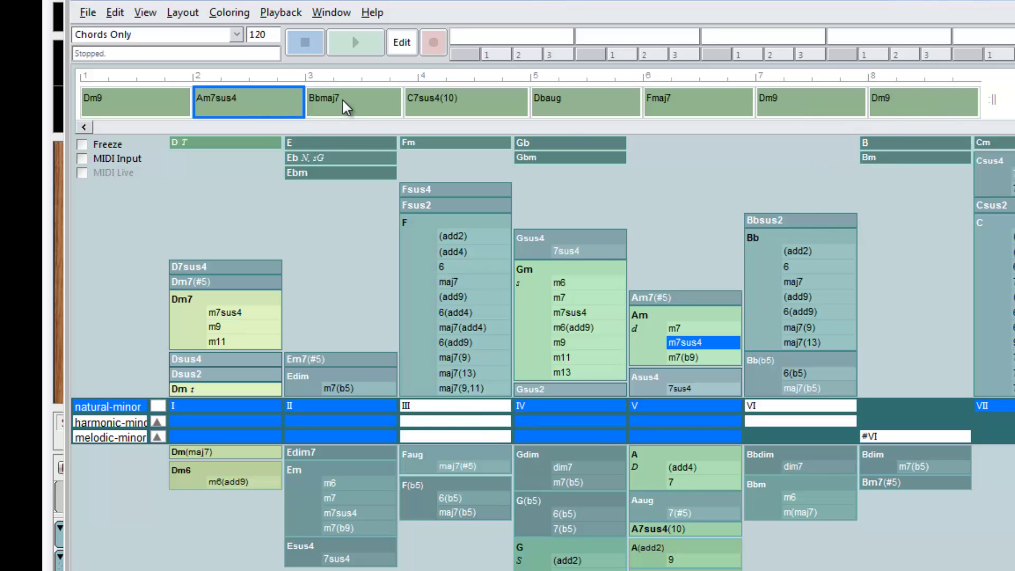
{"action": "left_click", "coordinate": [341, 99]}
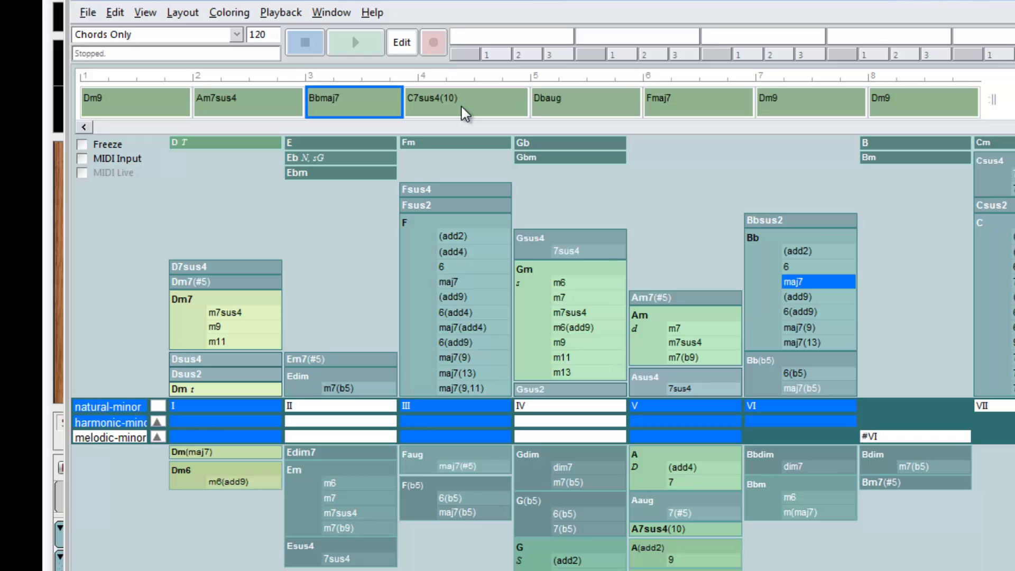
{"action": "left_click", "coordinate": [464, 113]}
{"action": "left_click", "coordinate": [570, 111]}
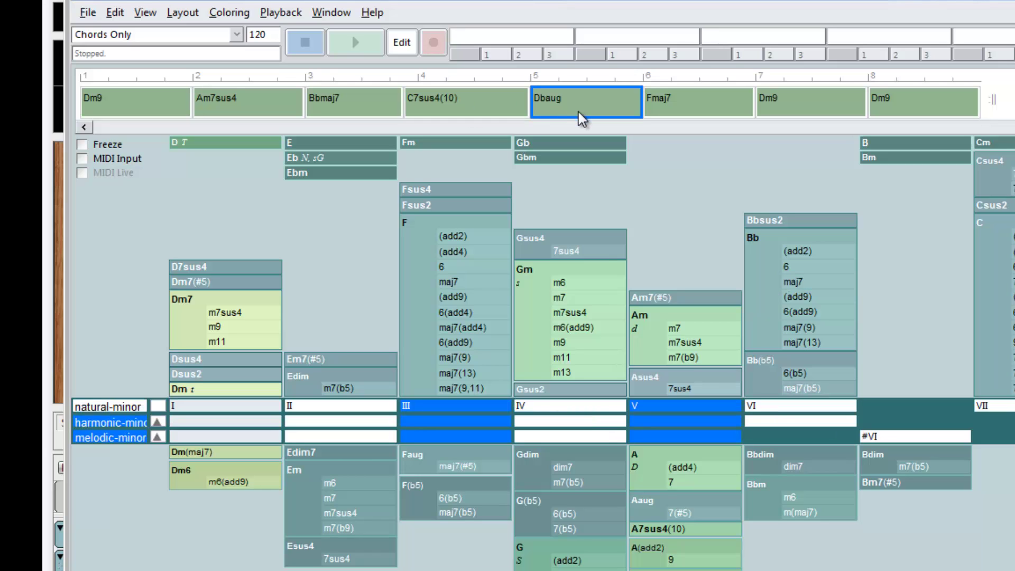
{"action": "left_click", "coordinate": [682, 113]}
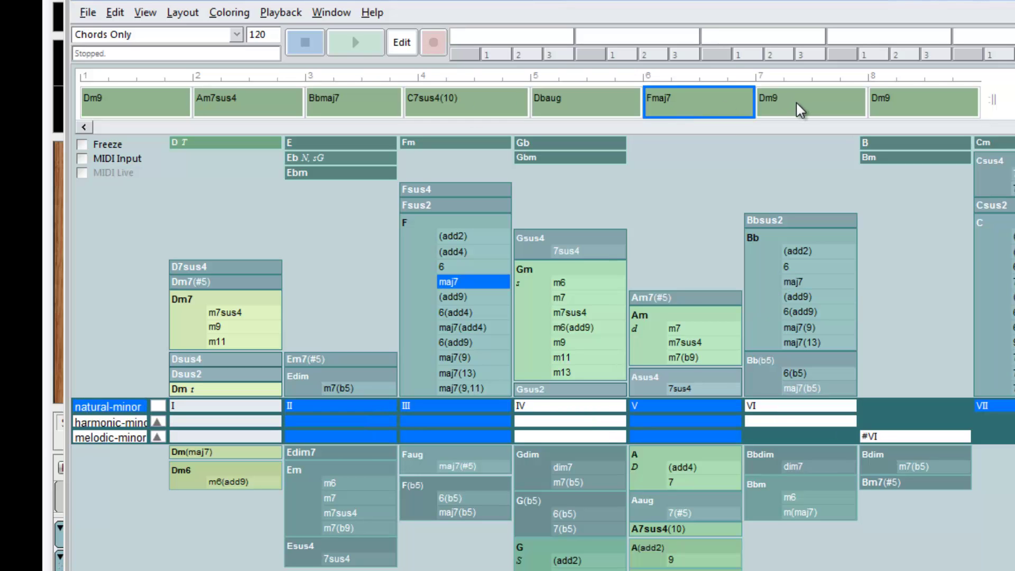
{"action": "left_click", "coordinate": [783, 107]}
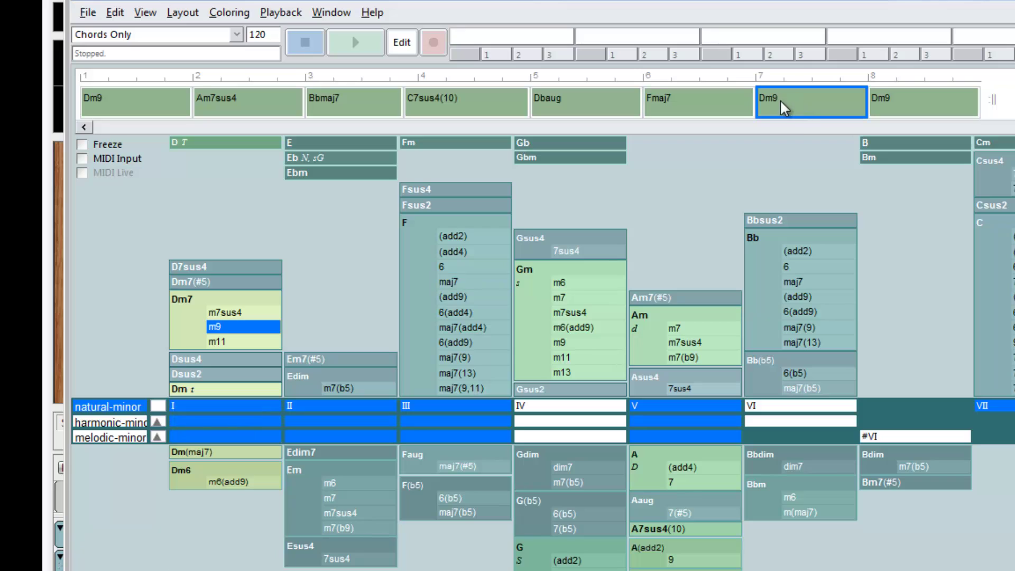
{"action": "left_click", "coordinate": [710, 100]}
{"action": "left_click", "coordinate": [811, 101]}
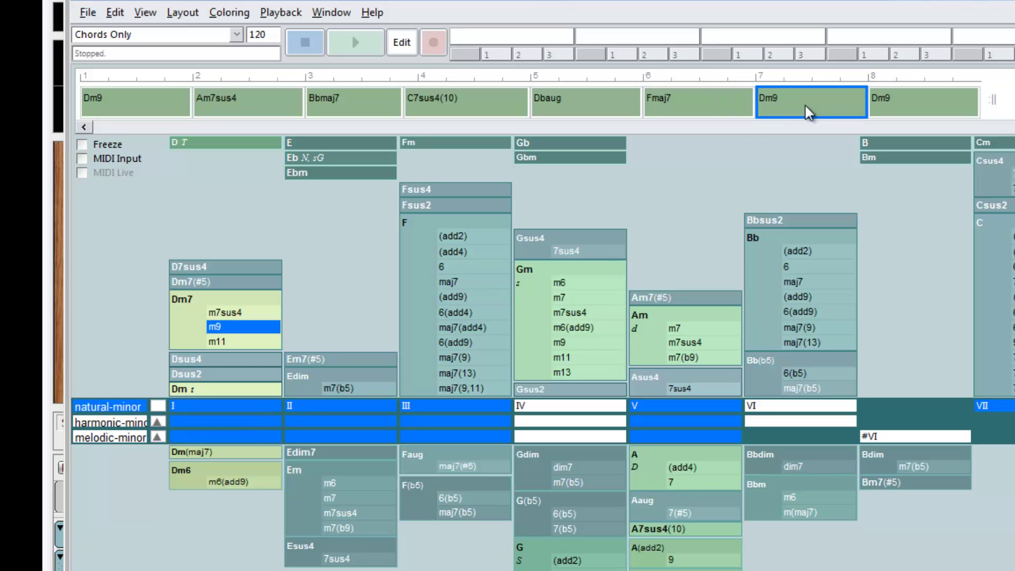